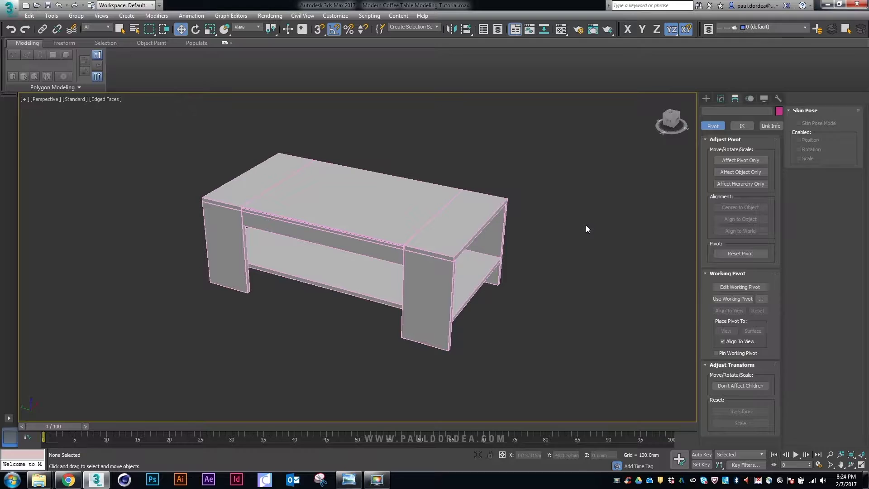
# Convert the first material slot to a CoronaMtl and name it Wood Material
pyautogui.press('m')
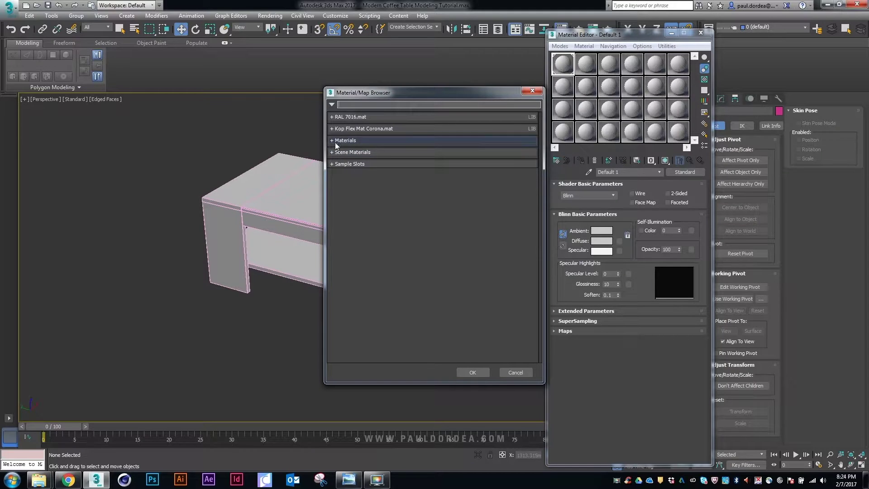
pyautogui.click(335, 141)
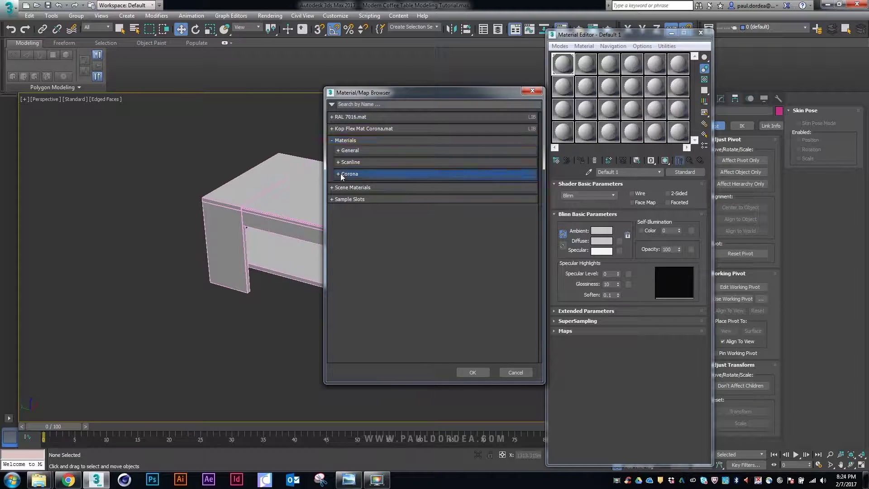
pyautogui.click(349, 174)
pyautogui.doubleClick(366, 203)
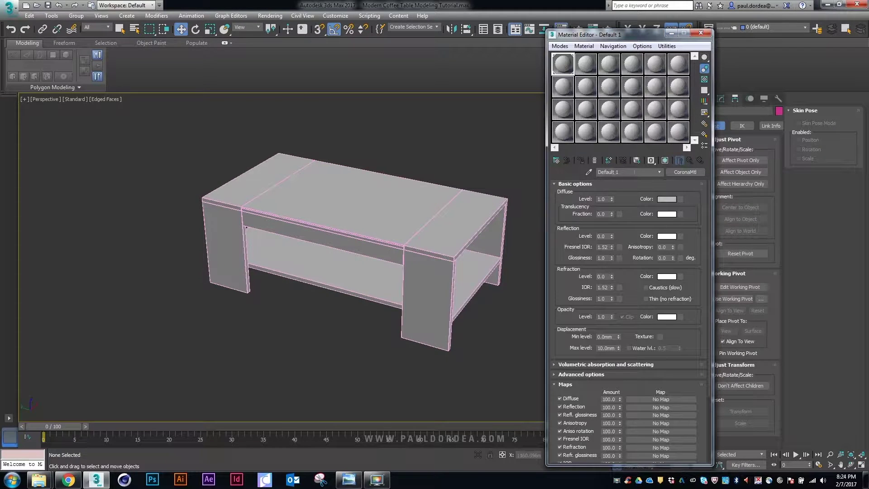
pyautogui.write('Wood Material')
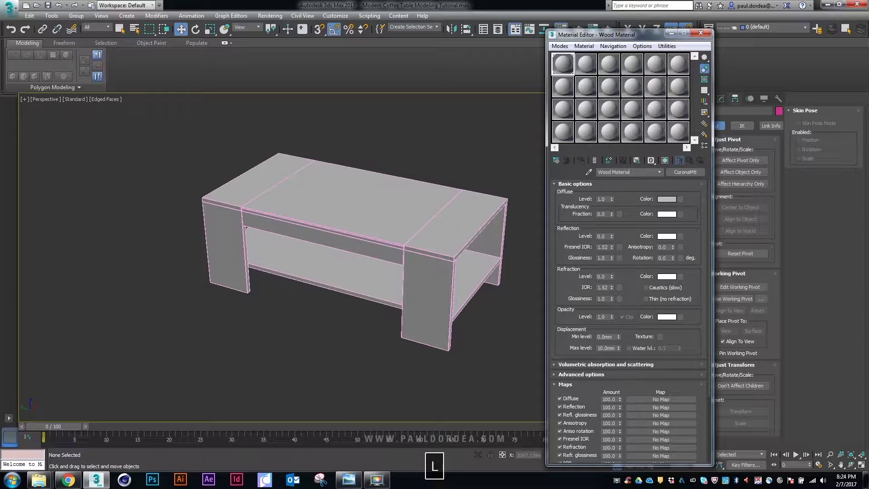
pyautogui.press('Return')
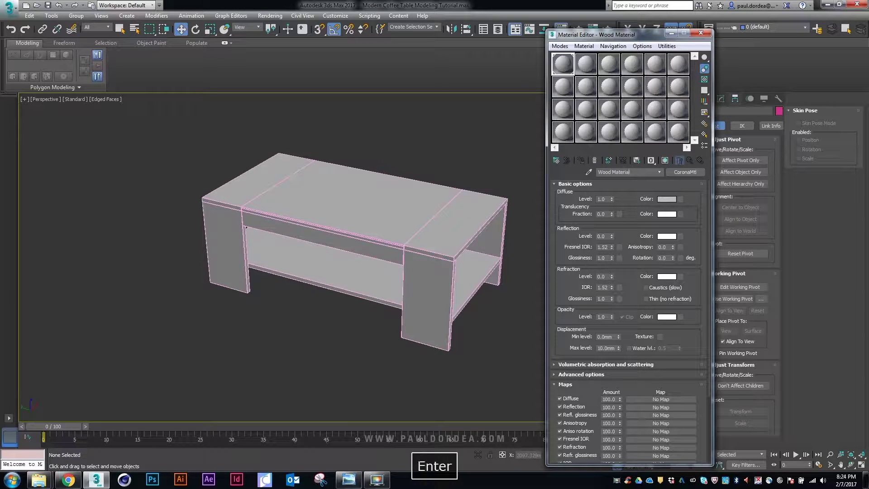
# Load wood texture.jpg from the coffee table tutorial folder as Wood Material's diffuse bitmap and show it in the viewport
pyautogui.click(679, 199)
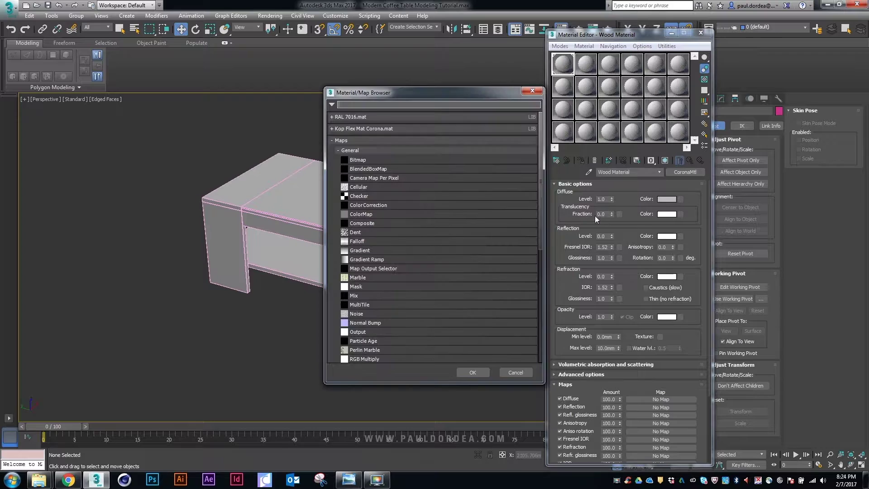
pyautogui.doubleClick(366, 161)
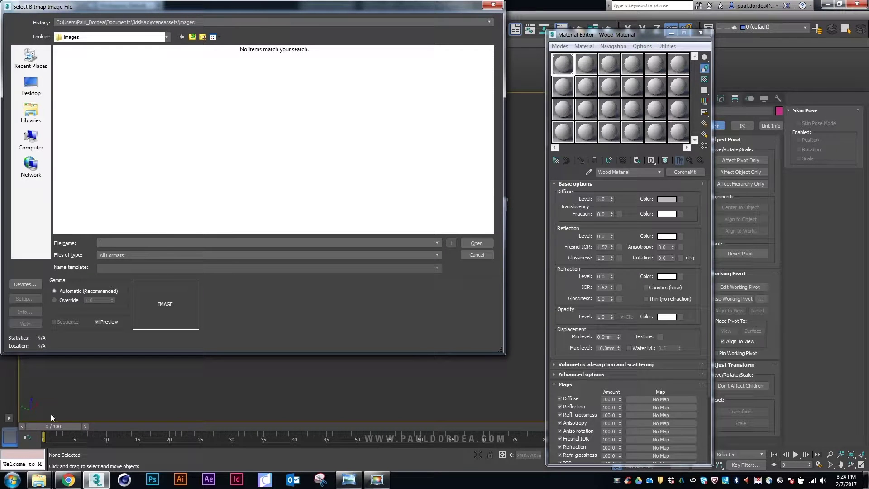
pyautogui.moveTo(41, 480)
pyautogui.click(54, 442)
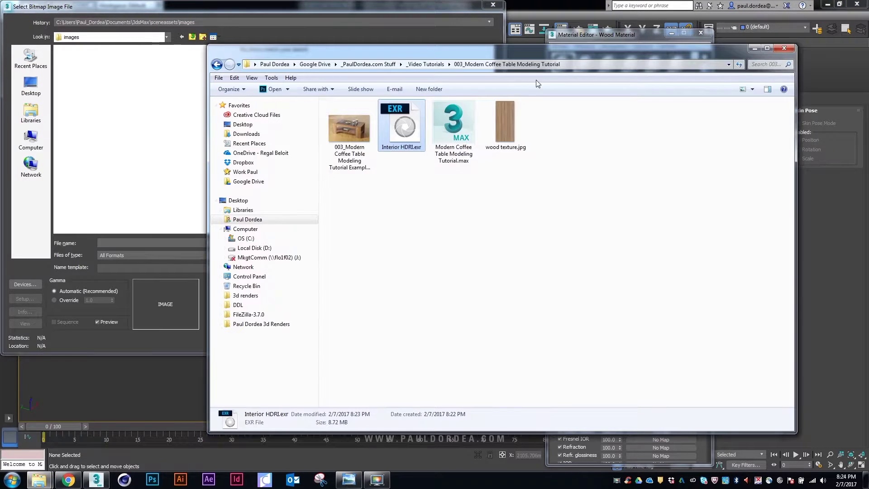
pyautogui.click(582, 64)
pyautogui.hotkey('ctrl', 'c')
pyautogui.click(396, 15)
pyautogui.hotkey('ctrl', 'v')
pyautogui.press('Return')
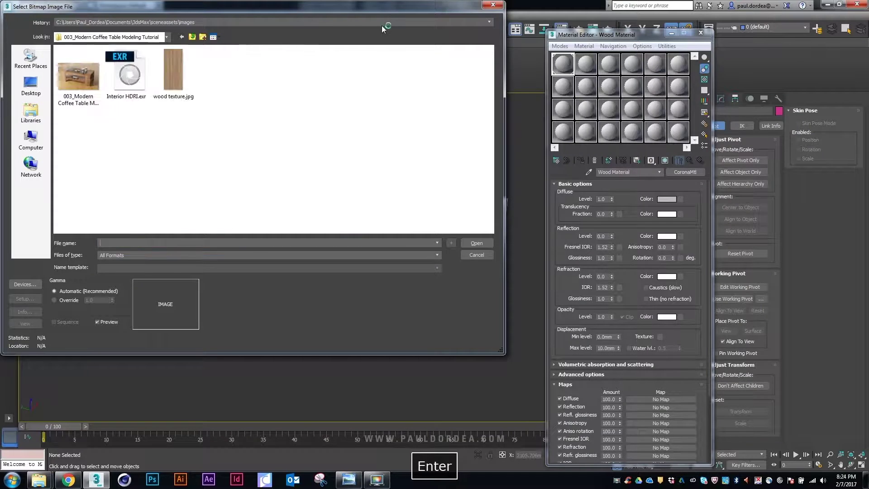
pyautogui.click(178, 74)
pyautogui.press('Return')
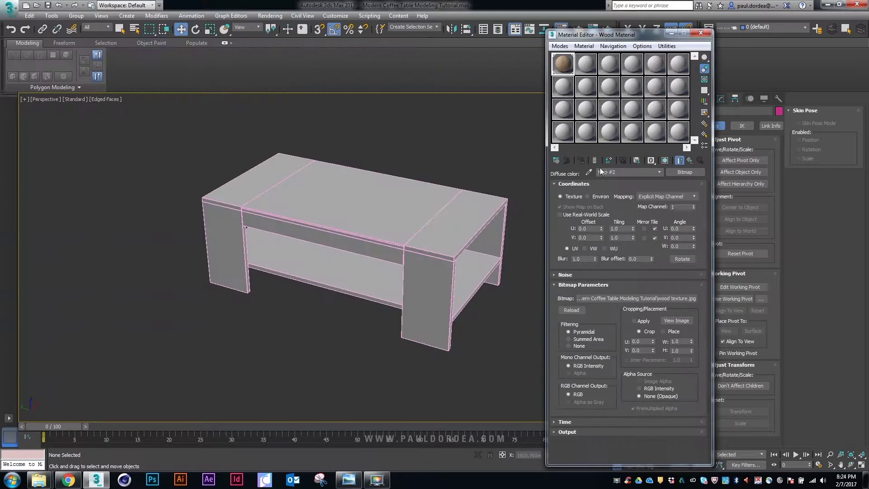
pyautogui.click(665, 161)
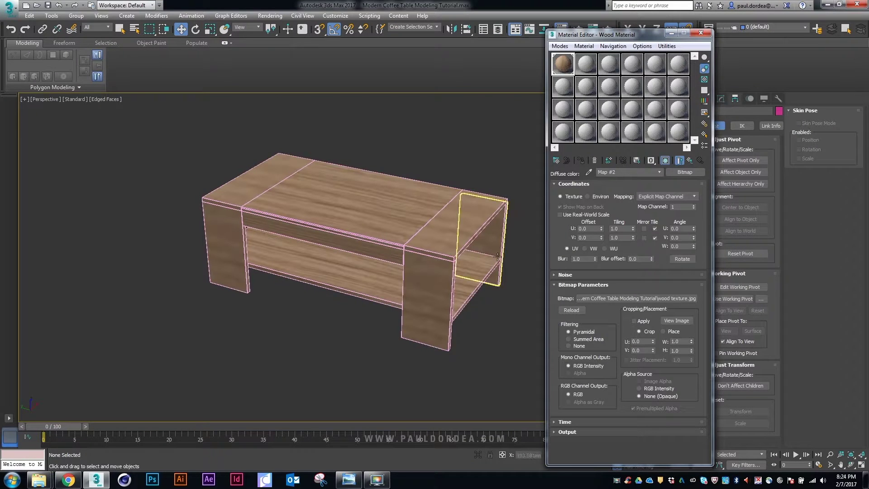
# Convert the second material slot to a CoronaMtl and name it Glass Material
pyautogui.click(586, 63)
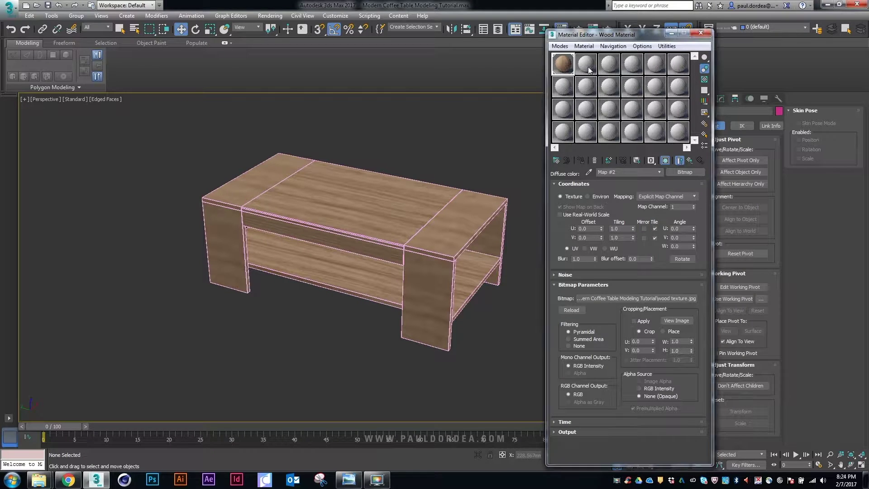
pyautogui.click(684, 172)
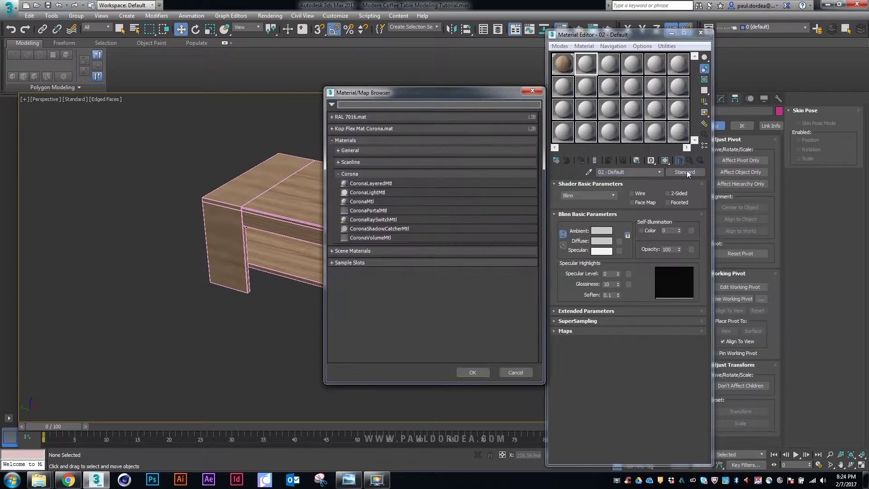
pyautogui.doubleClick(379, 201)
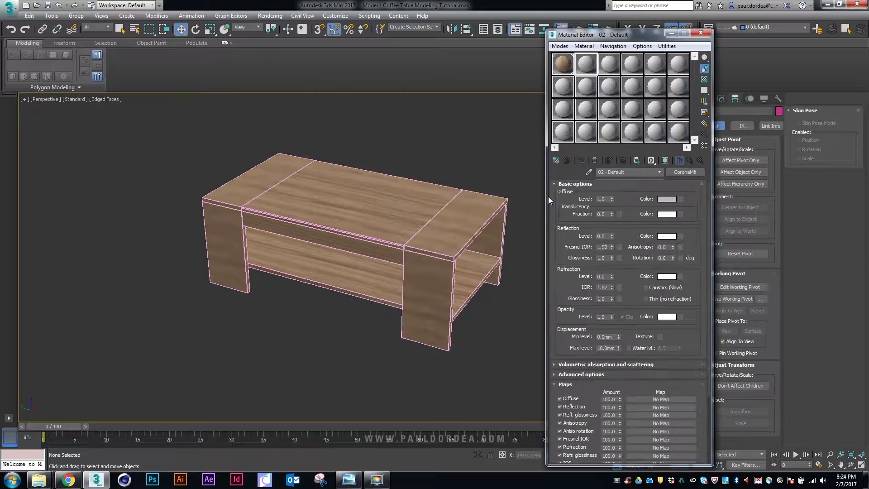
pyautogui.click(633, 172)
pyautogui.write('Glass')
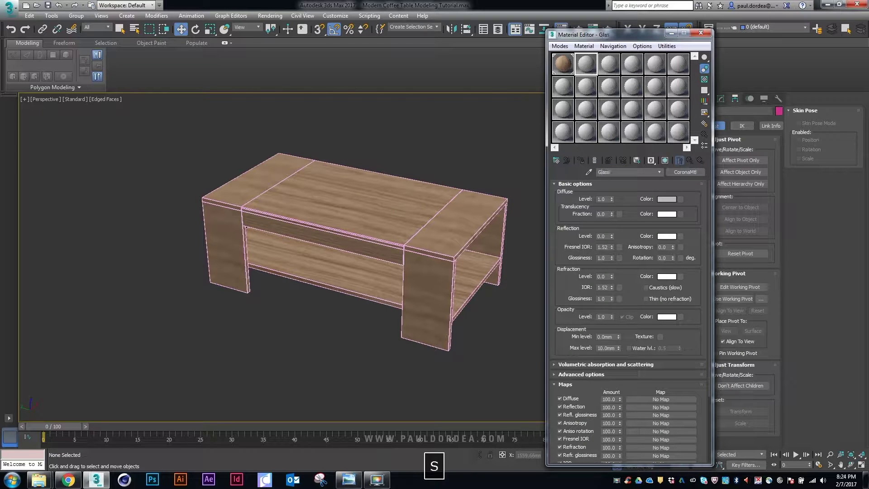
pyautogui.write(' Material')
pyautogui.press('Return')
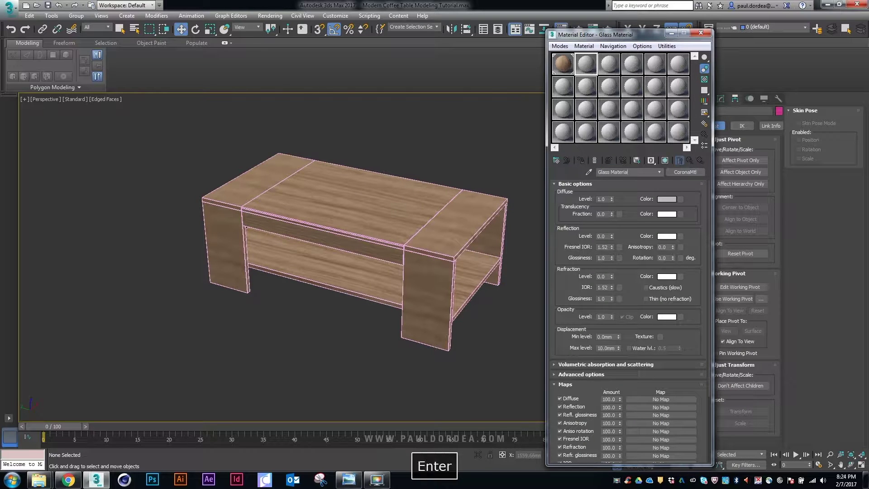
# Convert the first material slot in the second row to a CoronaMtl and name it Wood Edges Material
pyautogui.click(562, 68)
pyautogui.click(563, 87)
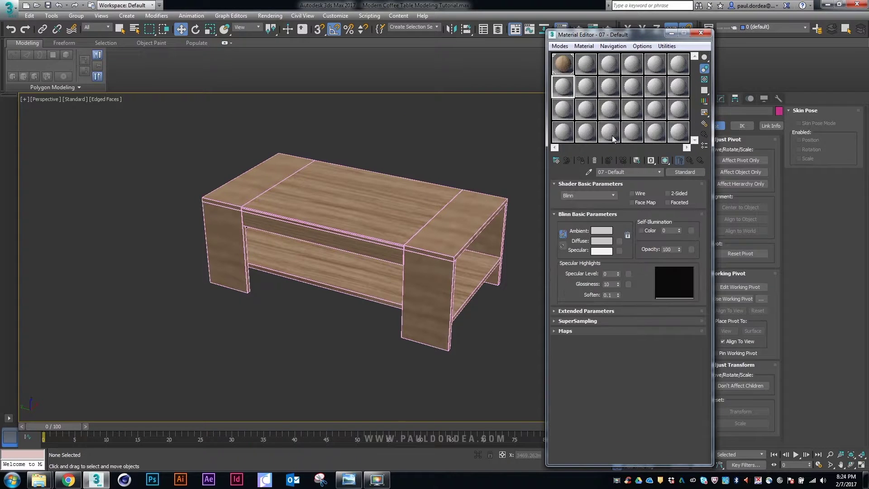
pyautogui.click(677, 173)
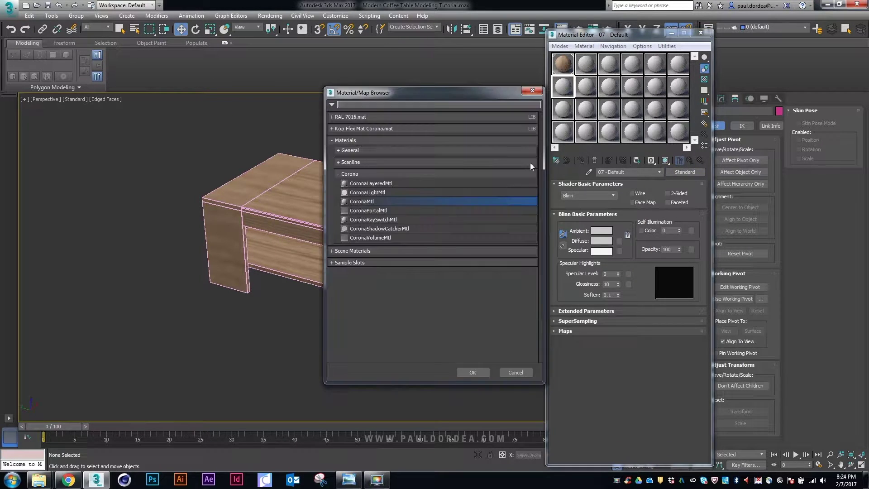
pyautogui.doubleClick(364, 202)
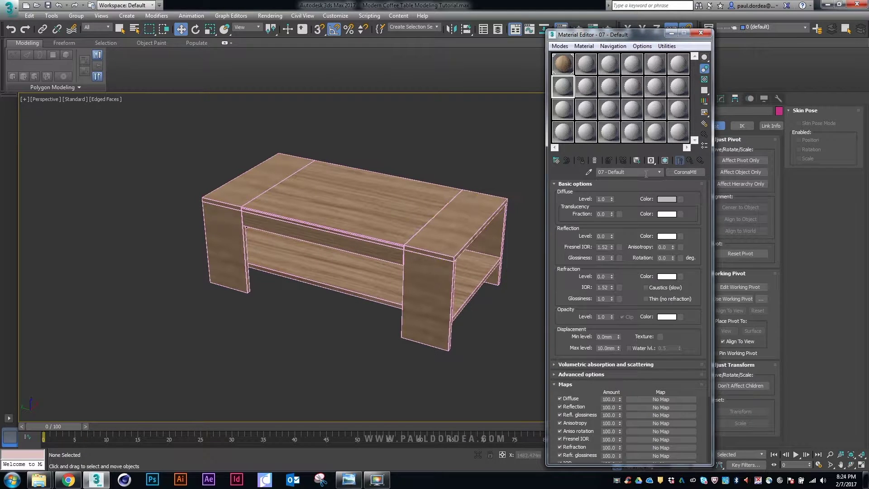
pyautogui.write('Wood ')
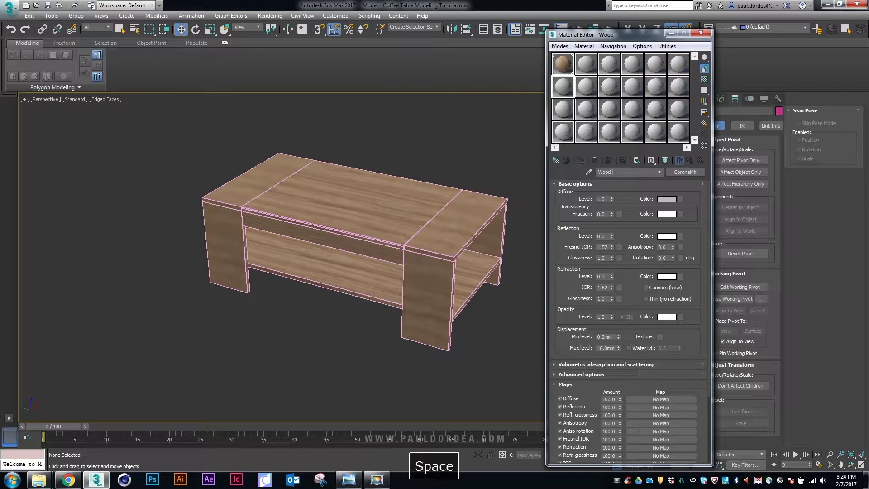
pyautogui.write('Ddges Material')
pyautogui.press('Return')
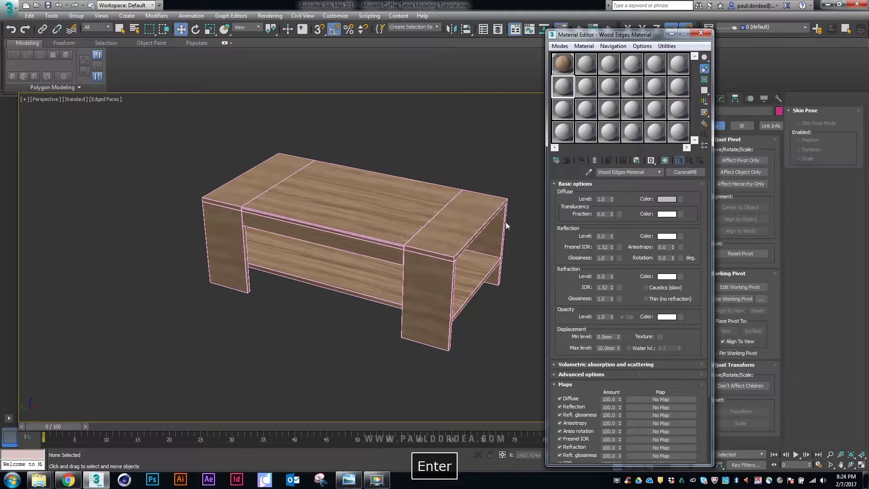
# Close the Material Editor and add a UVW Map modifier to the table's front right leg
pyautogui.click(562, 63)
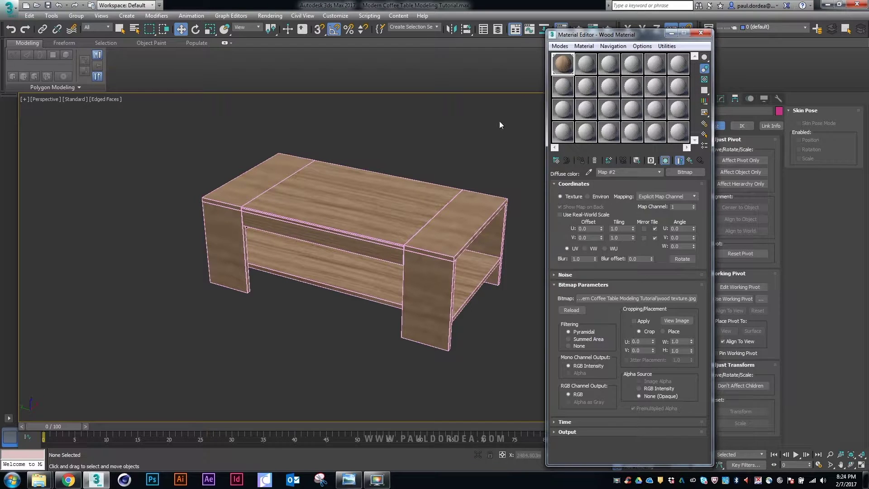
pyautogui.click(699, 33)
pyautogui.click(421, 272)
pyautogui.keyDown('alt'); pyautogui.moveTo(421, 272); pyautogui.dragTo(418, 264, button='middle'); pyautogui.keyUp('alt')
pyautogui.scroll(3, 427, 261)
pyautogui.click(720, 99)
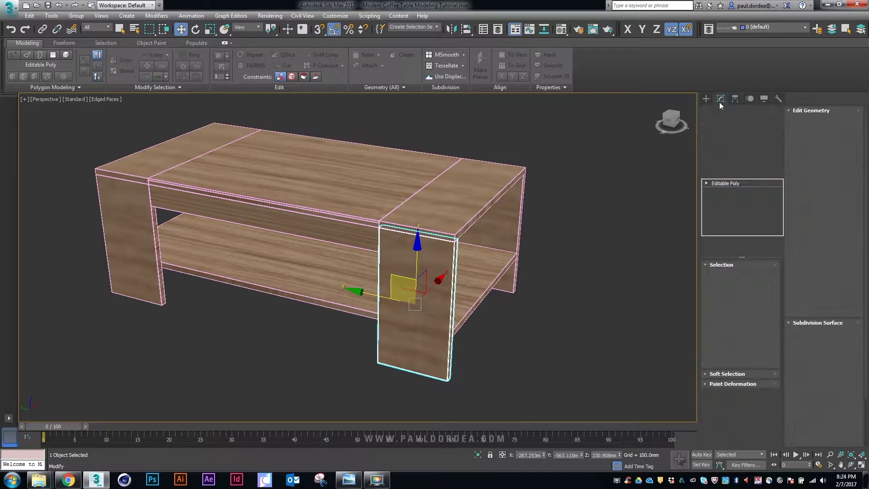
pyautogui.click(770, 126)
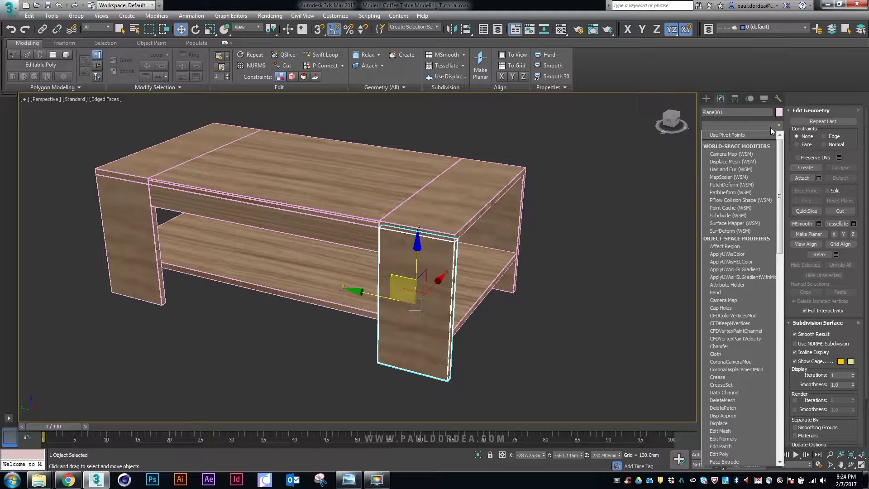
pyautogui.moveTo(780, 153); pyautogui.dragTo(767, 378)
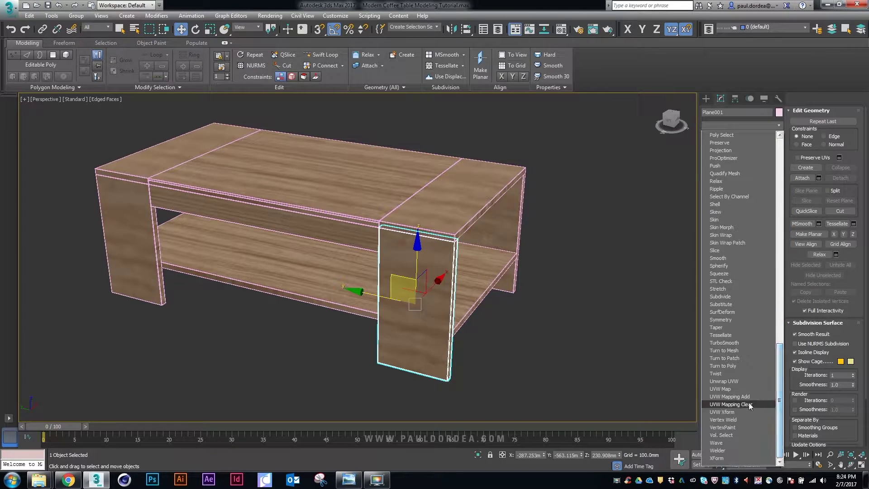
pyautogui.click(743, 387)
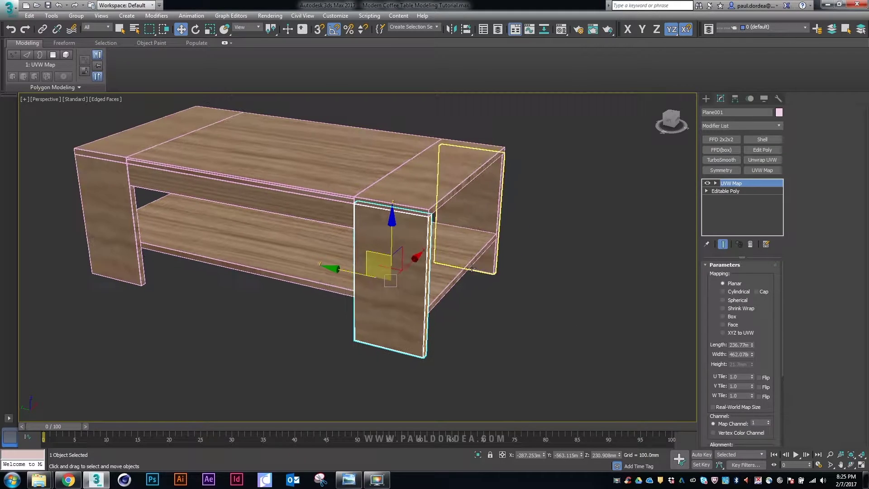
# Fit the leg's UVW mapping to the proportions of wood texture.jpg with Bitmap Fit
pyautogui.scroll(3, 450, 270)
pyautogui.moveTo(451, 271)
pyautogui.keyDown('alt'); pyautogui.mouseDown(button='middle')
pyautogui.moveTo(423, 259)
pyautogui.moveTo(445, 268)
pyautogui.mouseUp(button='middle'); pyautogui.keyUp('alt')
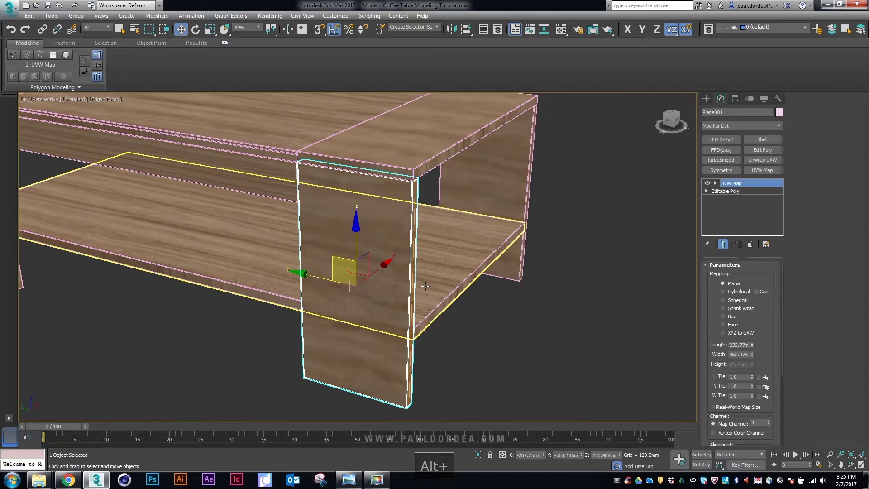
pyautogui.scroll(-3, 763, 337)
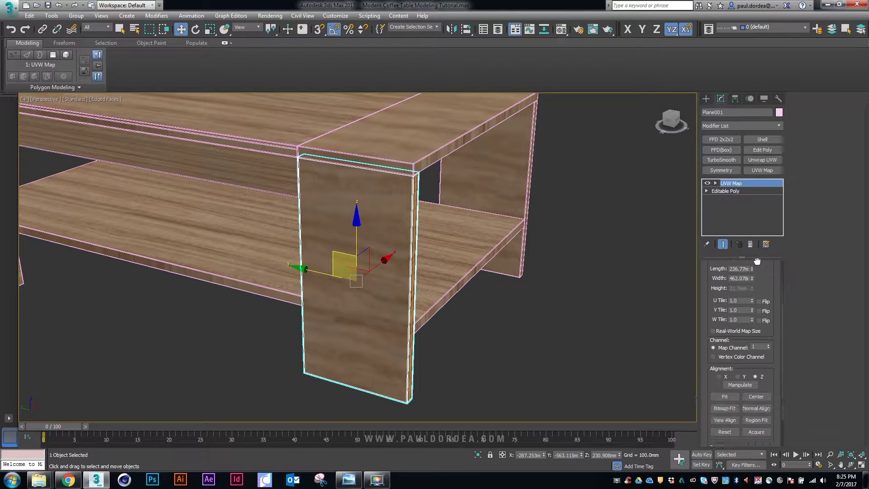
pyautogui.click(724, 407)
pyautogui.click(174, 71)
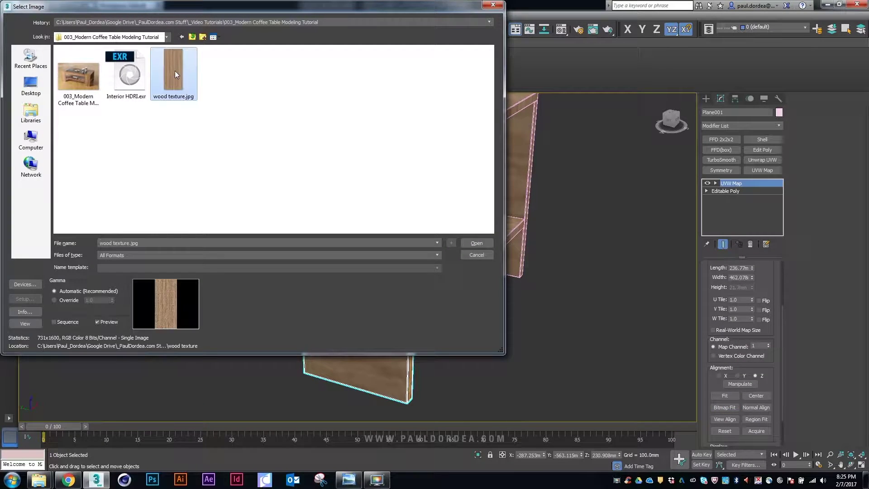
pyautogui.doubleClick(175, 71)
# Rotate the leg's UVW Map gizmo so the wood grain runs vertically
pyautogui.press('F3')
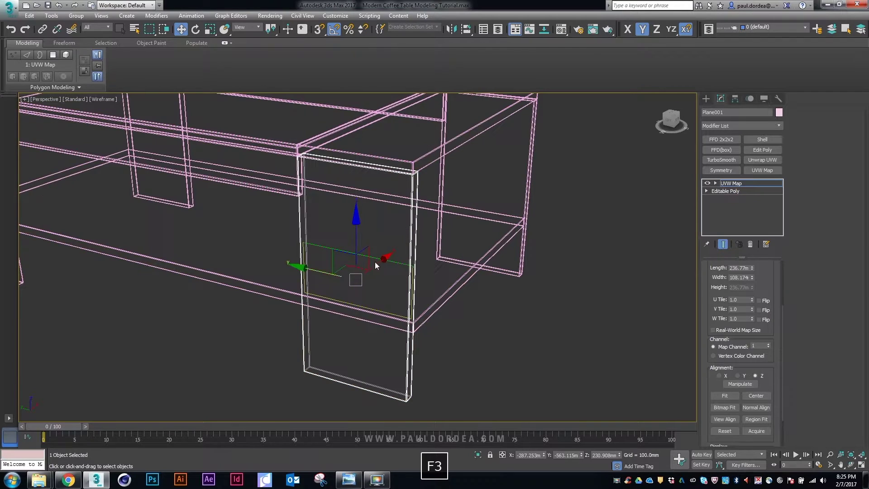
pyautogui.press('e')
pyautogui.scroll(2, 355, 271)
pyautogui.press('F3')
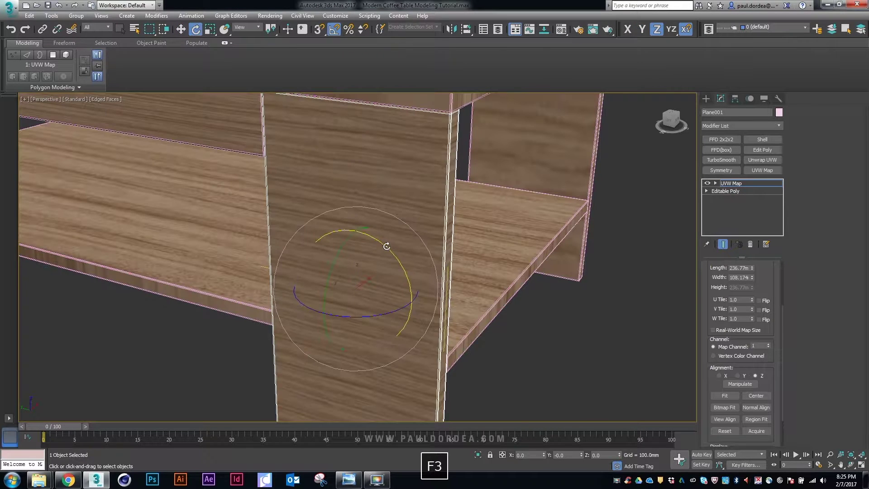
pyautogui.moveTo(387, 246); pyautogui.dragTo(408, 281)
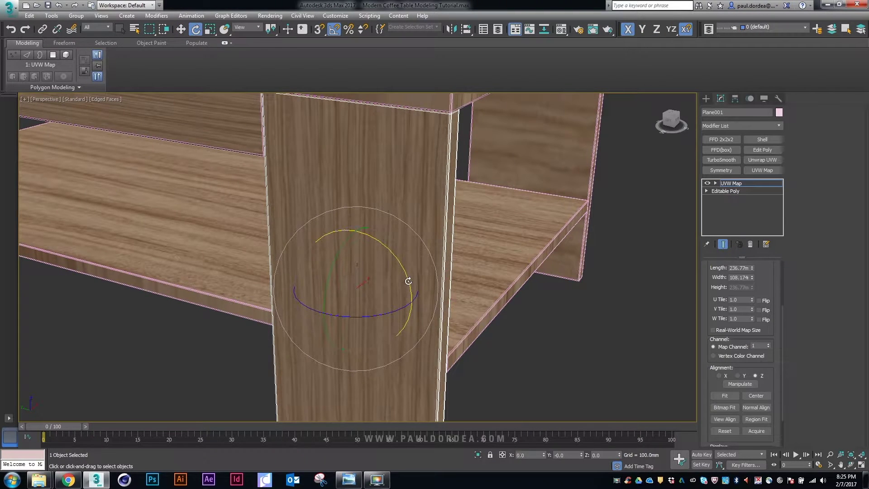
# Reposition the front right leg's UVW Map gizmo and scale it up uniformly until it covers the whole leg
pyautogui.keyDown('alt'); pyautogui.moveTo(408, 281); pyautogui.dragTo(390, 284, button='middle'); pyautogui.keyUp('alt')
pyautogui.press('w')
pyautogui.moveTo(392, 276); pyautogui.dragTo(379, 281)
pyautogui.moveTo(361, 277)
pyautogui.keyDown('alt'); pyautogui.mouseDown(button='middle')
pyautogui.moveTo(398, 267)
pyautogui.moveTo(373, 272)
pyautogui.mouseUp(button='middle'); pyautogui.keyUp('alt')
pyautogui.press('r')
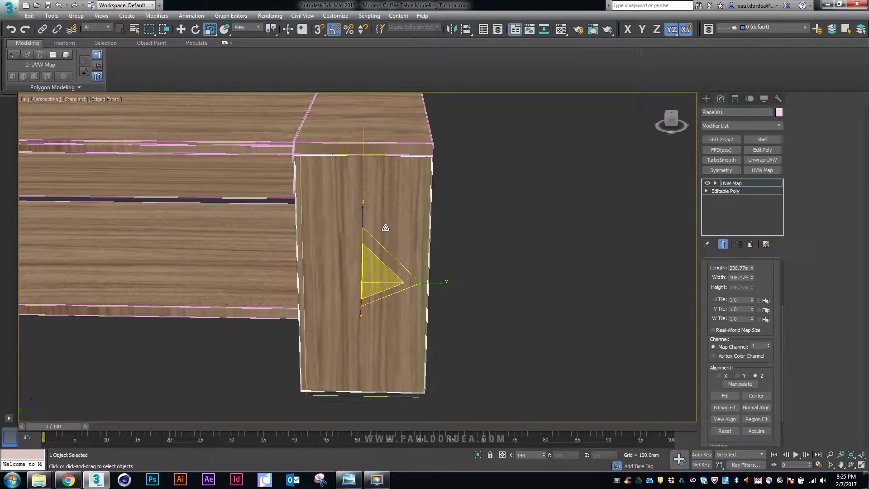
pyautogui.scroll(-3, 385, 227)
pyautogui.keyDown('alt'); pyautogui.moveTo(384, 227); pyautogui.dragTo(372, 249, button='middle'); pyautogui.keyUp('alt')
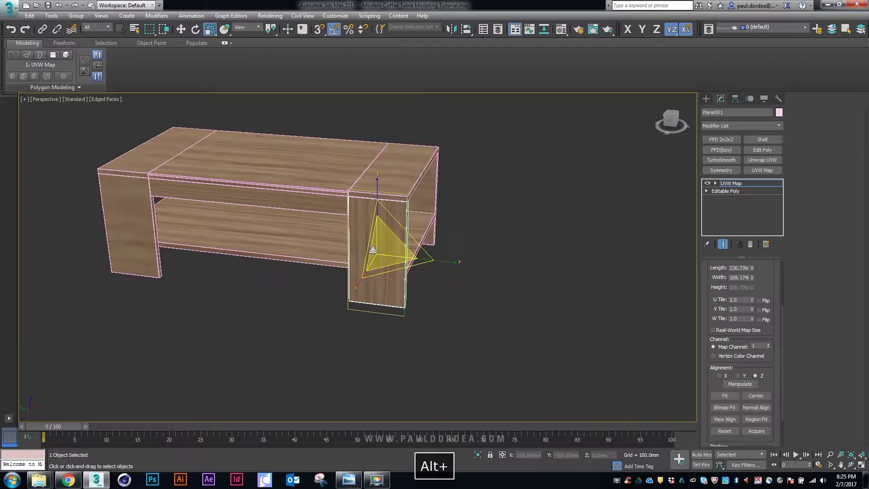
# Move the front right leg's mapping gizmo about 99 mm outward along the Y axis
pyautogui.scroll(3, 372, 249)
pyautogui.press('w')
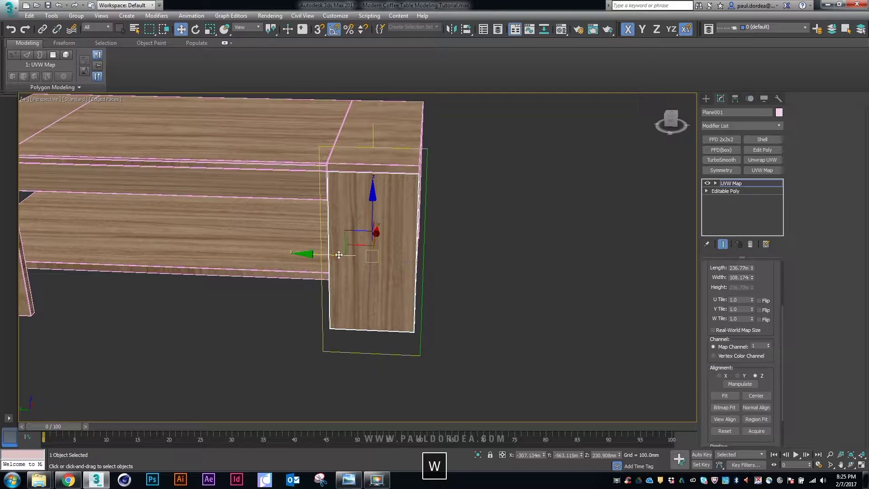
pyautogui.moveTo(339, 255); pyautogui.dragTo(378, 254)
pyautogui.moveTo(378, 254); pyautogui.dragTo(488, 250, button='middle')
# Copy the front right leg's UVW Map modifier and paste it onto the front left leg
pyautogui.rightClick(722, 183)
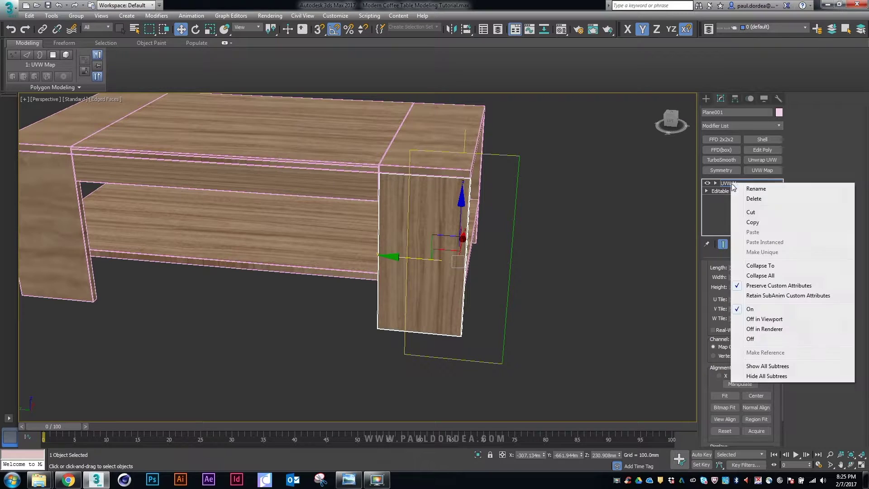
pyautogui.click(757, 222)
pyautogui.moveTo(458, 263); pyautogui.dragTo(529, 257, button='middle')
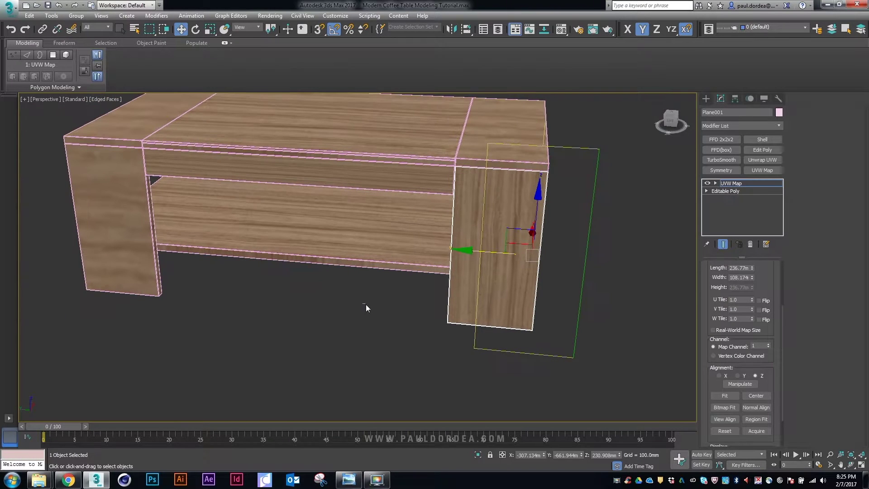
pyautogui.click(705, 98)
pyautogui.click(199, 288)
pyautogui.click(106, 218)
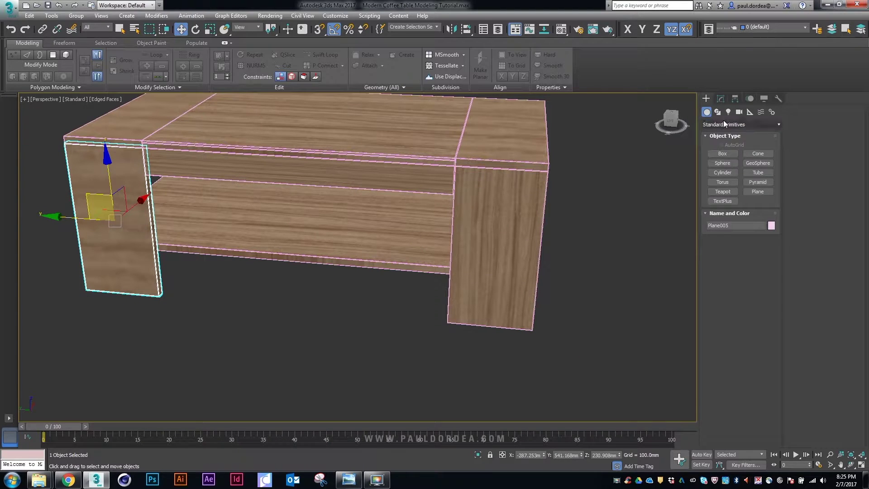
pyautogui.click(721, 98)
pyautogui.rightClick(728, 183)
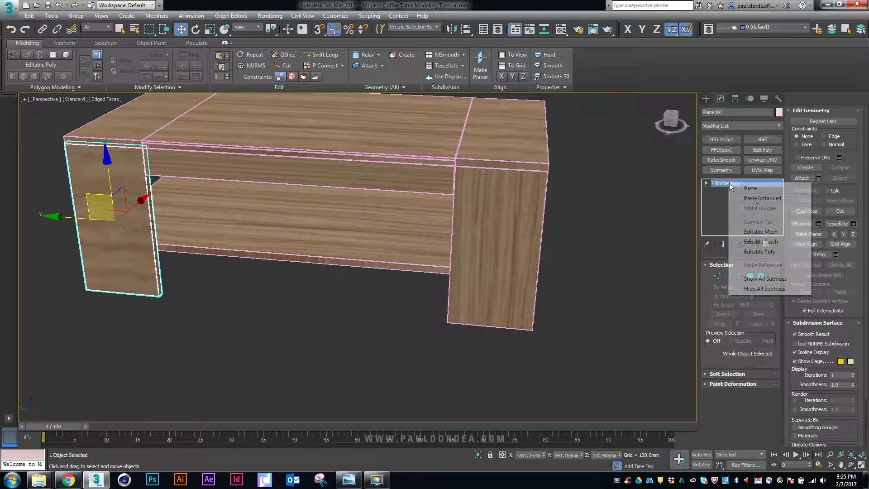
pyautogui.click(757, 190)
pyautogui.moveTo(113, 217); pyautogui.dragTo(289, 253, button='middle')
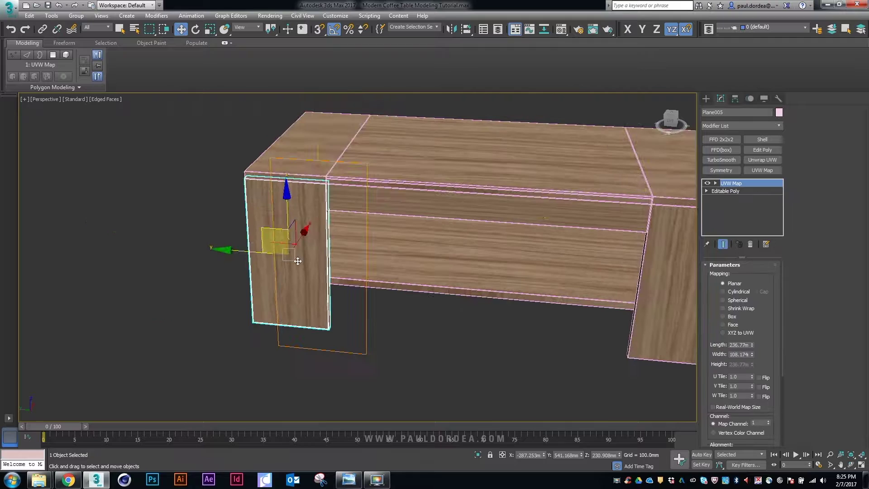
# Shift the front left leg's mapping gizmo along the Y axis to vary its wood grain
pyautogui.press('1')
pyautogui.moveTo(251, 255); pyautogui.dragTo(246, 255)
pyautogui.scroll(-3, 249, 255)
pyautogui.keyDown('alt'); pyautogui.moveTo(290, 209); pyautogui.dragTo(405, 231, button='middle'); pyautogui.keyUp('alt')
pyautogui.press('1')
# Paste the UVW Map modifier onto the back left leg and offset its gizmo along the Y axis
pyautogui.click(316, 182)
pyautogui.click(404, 231)
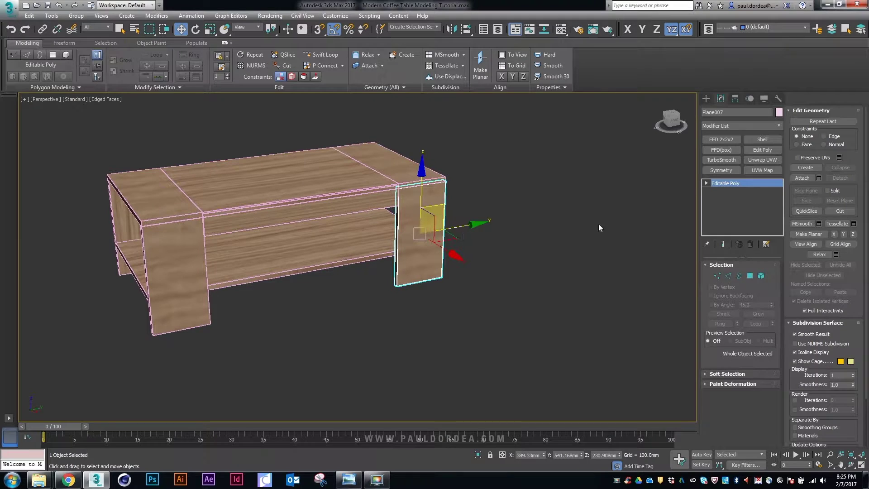
pyautogui.rightClick(742, 183)
pyautogui.click(548, 253)
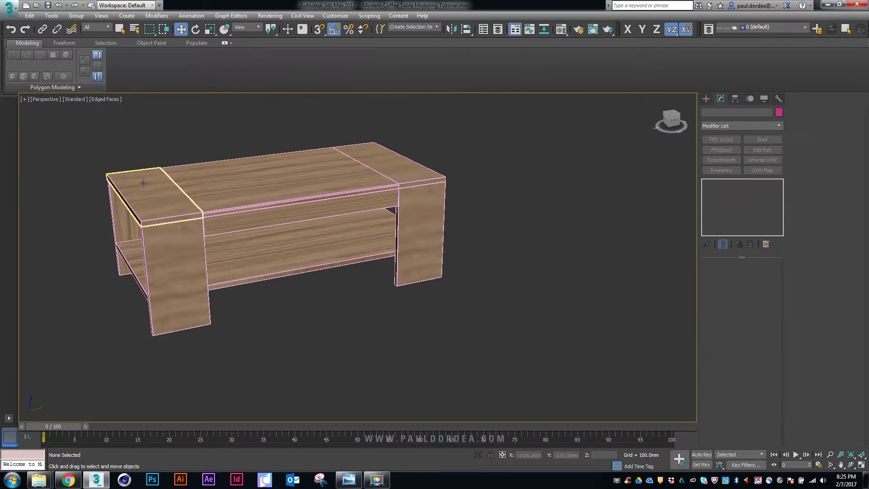
pyautogui.click(417, 236)
pyautogui.rightClick(730, 184)
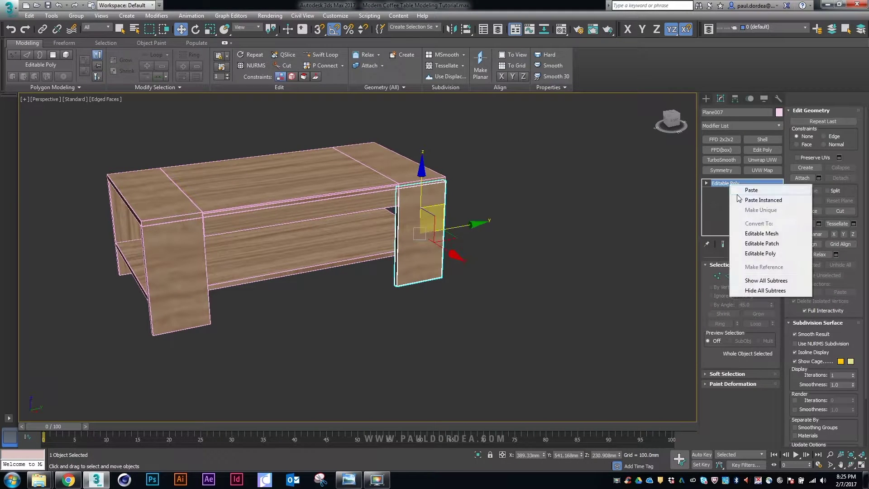
pyautogui.click(740, 191)
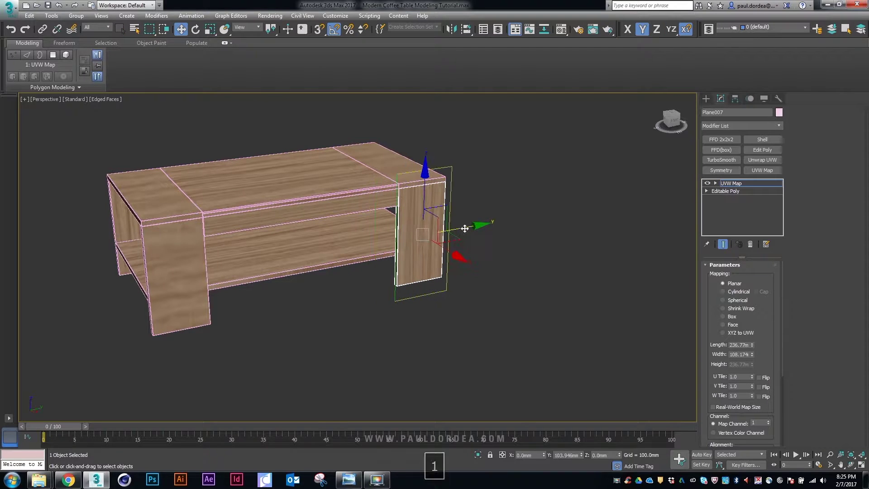
# Paste the UVW Map modifier onto the back right leg and shift its gizmo along the Y axis
pyautogui.click(177, 276)
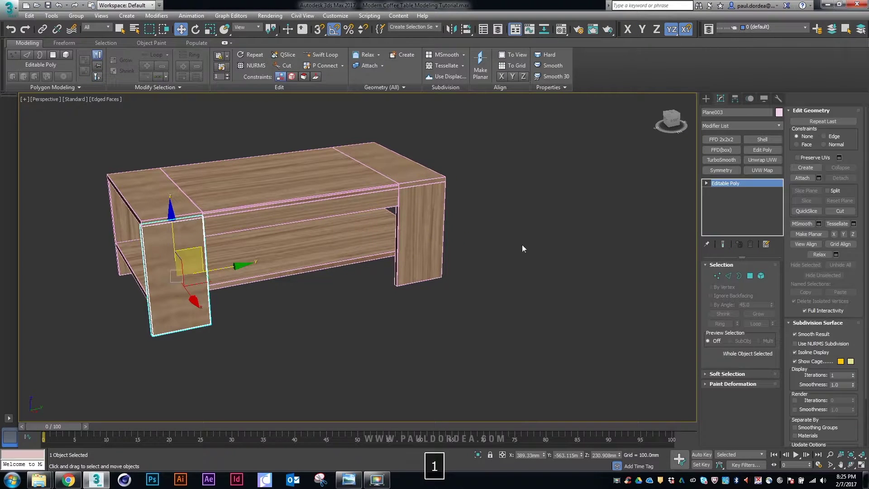
pyautogui.rightClick(731, 188)
pyautogui.click(739, 191)
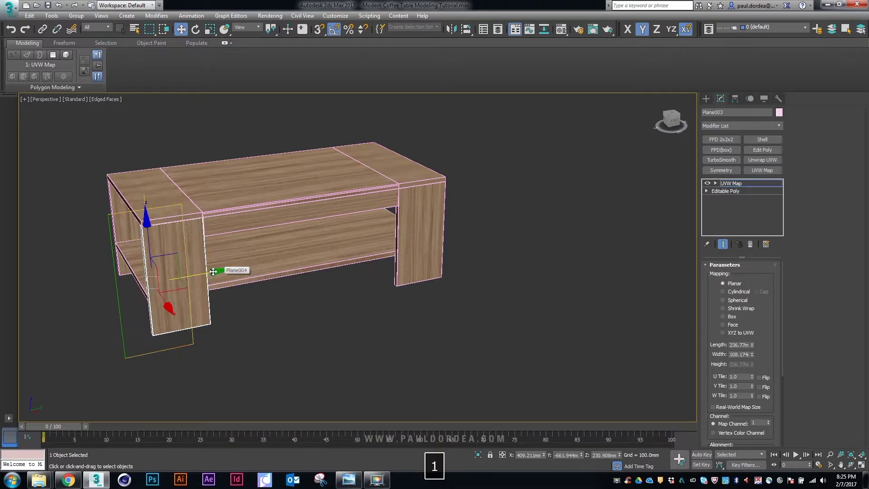
pyautogui.moveTo(213, 271); pyautogui.dragTo(190, 279)
pyautogui.press('1')
# Paste the UVW Map modifier onto the tabletop's right end panel and move its gizmo in the XY plane
pyautogui.click(165, 201)
pyautogui.keyDown('alt'); pyautogui.moveTo(165, 202); pyautogui.dragTo(136, 219, button='middle'); pyautogui.keyUp('alt')
pyautogui.rightClick(737, 188)
pyautogui.click(751, 190)
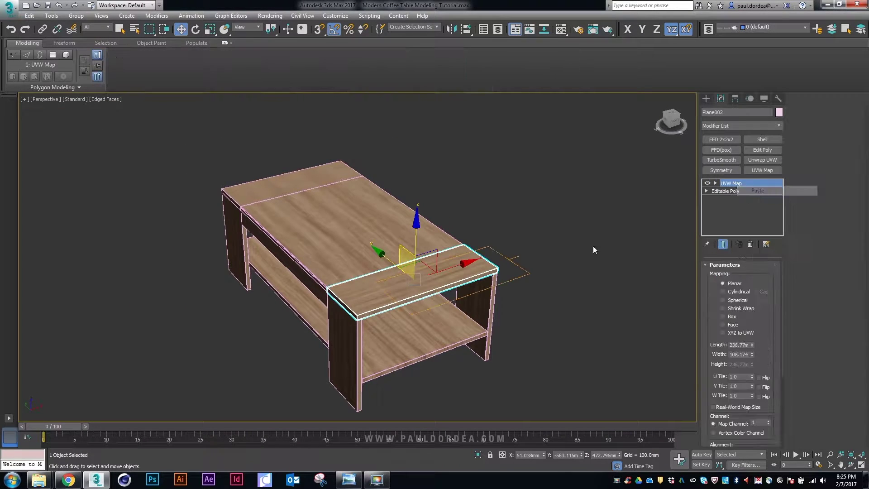
pyautogui.press('1')
pyautogui.keyDown('alt'); pyautogui.moveTo(491, 289); pyautogui.dragTo(450, 314, button='middle'); pyautogui.keyUp('alt')
pyautogui.scroll(3, 450, 314)
pyautogui.keyDown('alt'); pyautogui.moveTo(475, 261); pyautogui.dragTo(474, 277, button='middle'); pyautogui.keyUp('alt')
pyautogui.moveTo(477, 248); pyautogui.dragTo(482, 239)
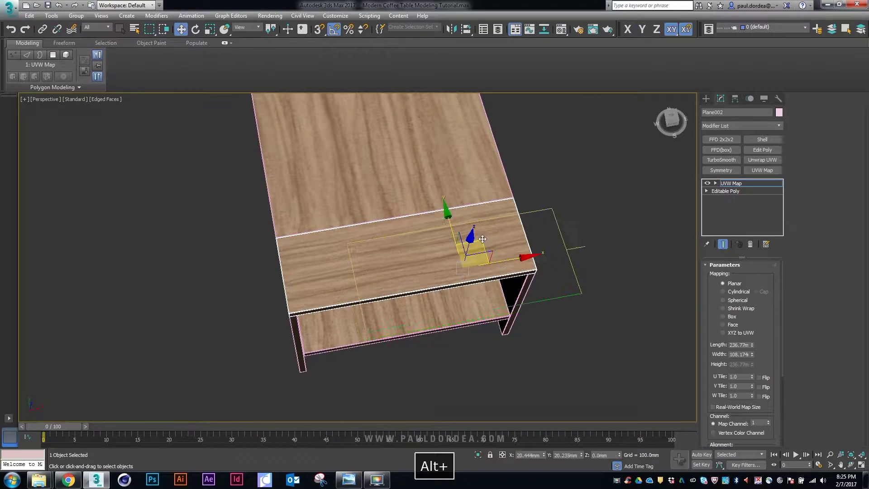
pyautogui.keyDown('alt'); pyautogui.moveTo(482, 239); pyautogui.dragTo(432, 239, button='middle'); pyautogui.keyUp('alt')
# Paste the UVW Map modifier onto the tabletop's left end panel and reposition its gizmo in the XY plane
pyautogui.click(206, 217)
pyautogui.rightClick(730, 183)
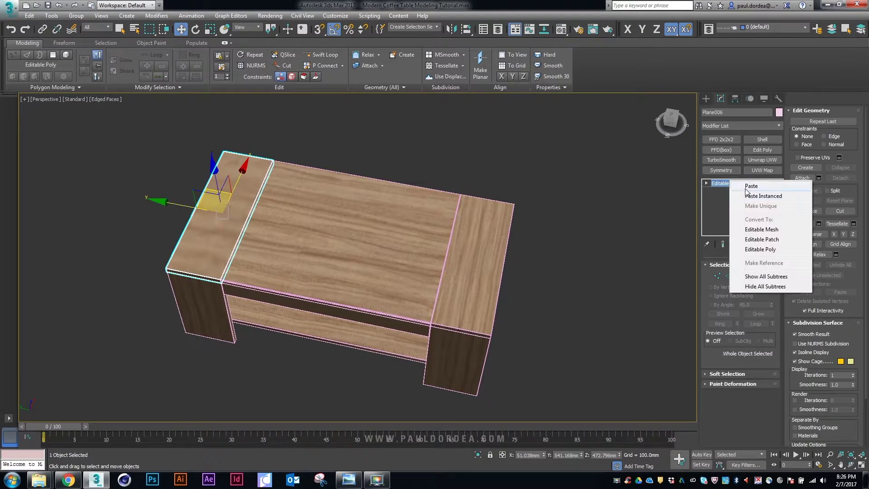
pyautogui.click(748, 188)
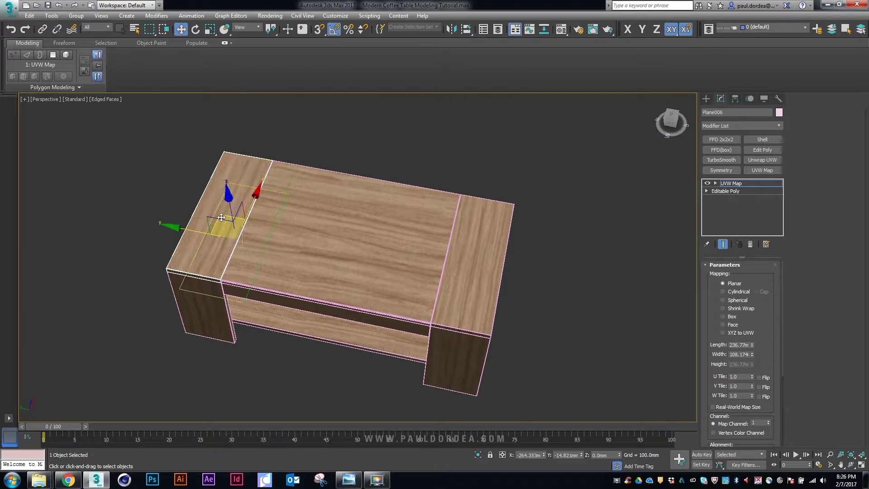
pyautogui.keyDown('alt'); pyautogui.moveTo(221, 218); pyautogui.dragTo(365, 217, button='middle'); pyautogui.keyUp('alt')
# Paste the UVW Map modifier onto the front rail below the tabletop
pyautogui.click(366, 217)
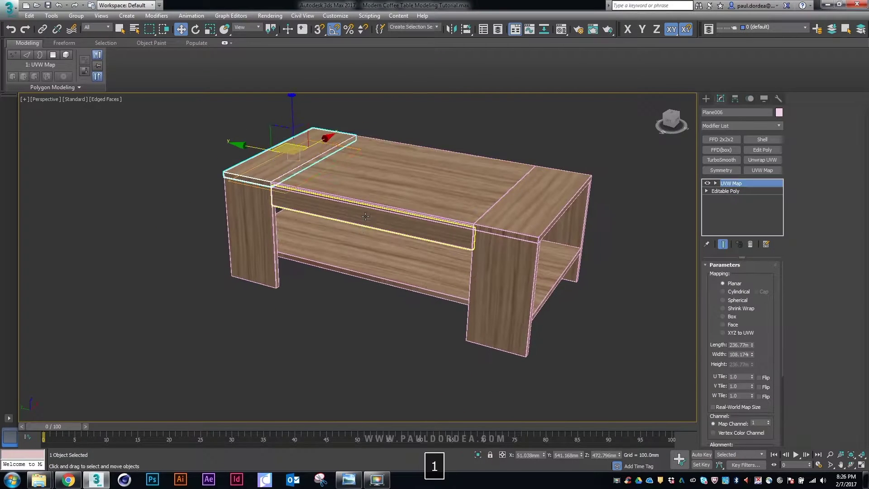
pyautogui.scroll(3, 366, 216)
pyautogui.rightClick(734, 183)
pyautogui.click(749, 189)
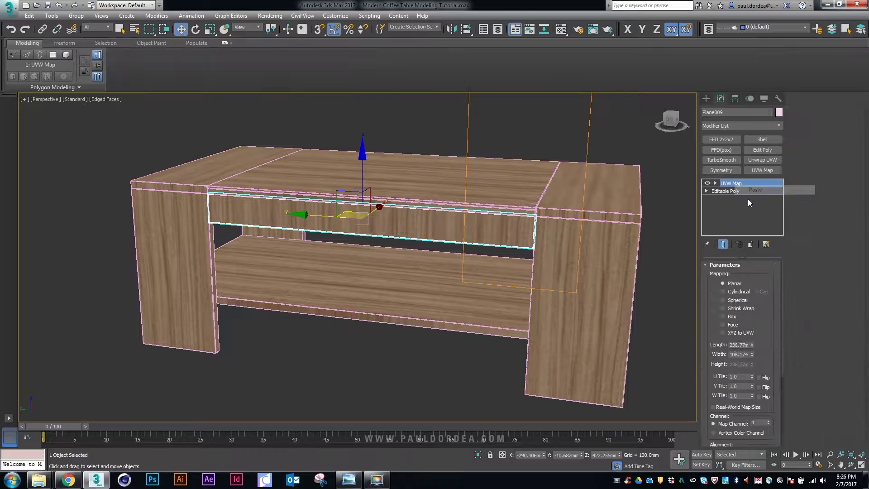
pyautogui.moveTo(556, 223); pyautogui.dragTo(503, 256, button='middle')
# Rotate the front rail's mapping gizmo so the grain runs lengthwise and move it to about Y -251 mm, Z 468 mm
pyautogui.press('1')
pyautogui.scroll(-3, 448, 230)
pyautogui.press('e')
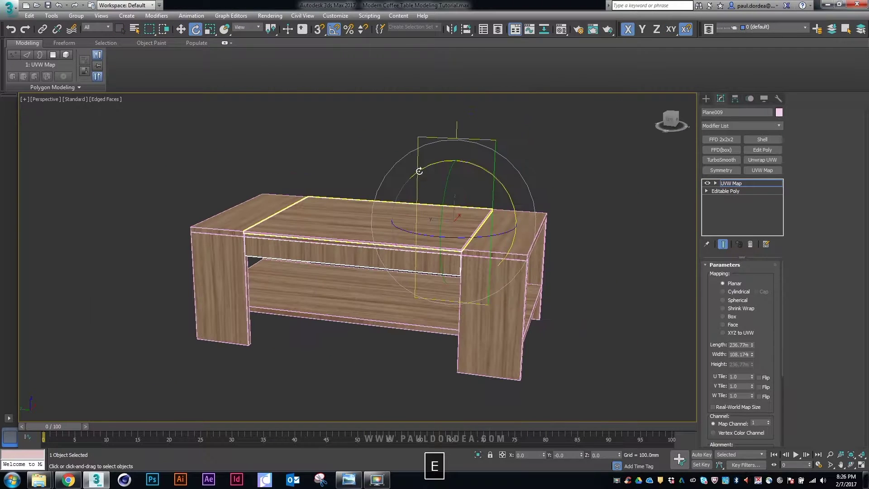
pyautogui.moveTo(420, 170); pyautogui.dragTo(465, 175)
pyautogui.press('w')
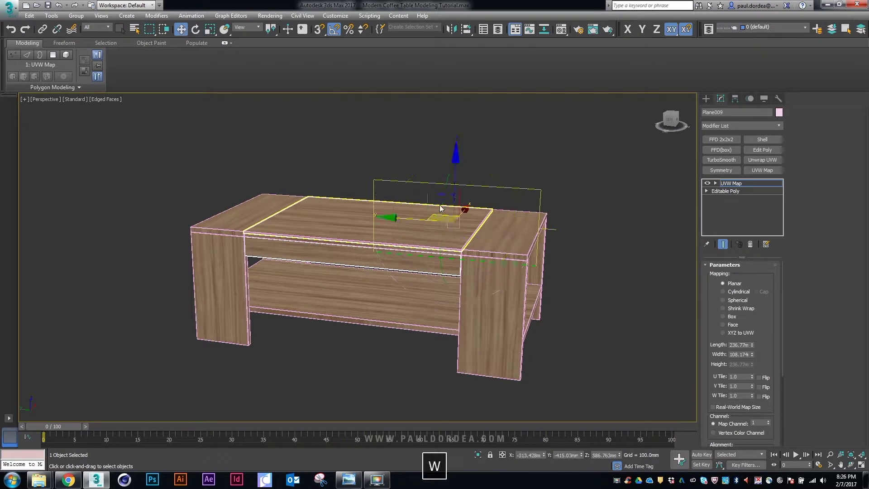
pyautogui.moveTo(414, 210); pyautogui.dragTo(389, 223)
# Copy the front rail's UVW Map modifier and paste it onto the back rail
pyautogui.keyDown('alt'); pyautogui.moveTo(389, 224); pyautogui.dragTo(724, 192, button='middle'); pyautogui.keyUp('alt')
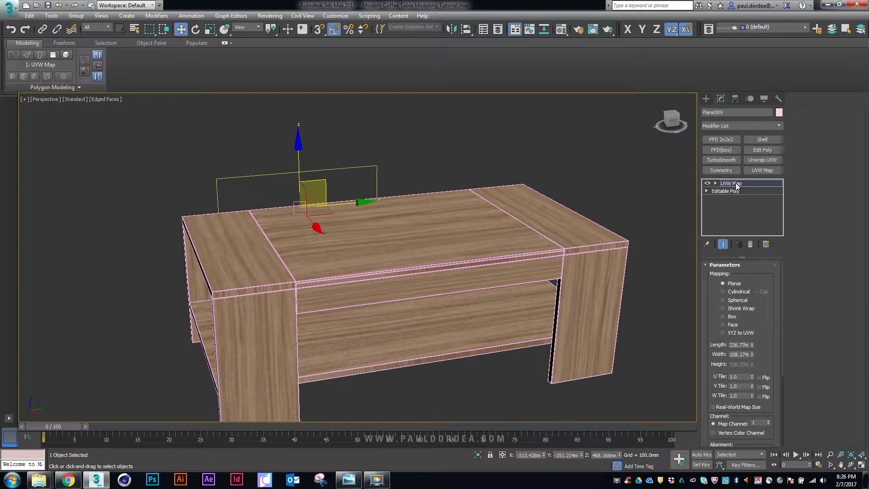
pyautogui.click(736, 185)
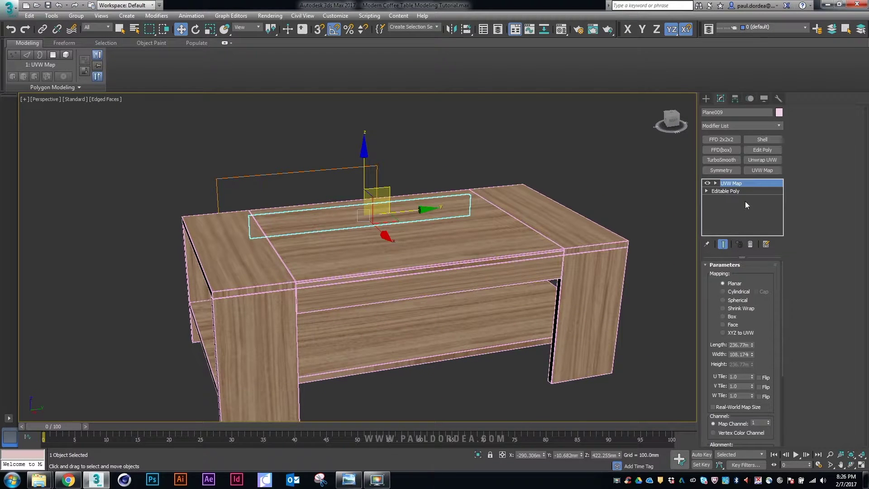
pyautogui.rightClick(746, 186)
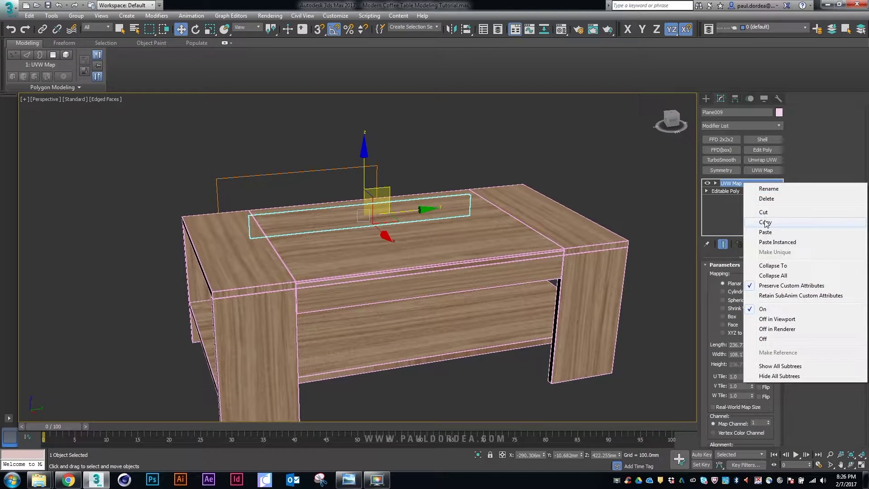
pyautogui.click(766, 224)
pyautogui.click(468, 277)
pyautogui.scroll(-3, 538, 263)
pyautogui.keyDown('alt'); pyautogui.moveTo(511, 242); pyautogui.dragTo(642, 221, button='middle'); pyautogui.keyUp('alt')
pyautogui.rightClick(738, 182)
pyautogui.click(750, 186)
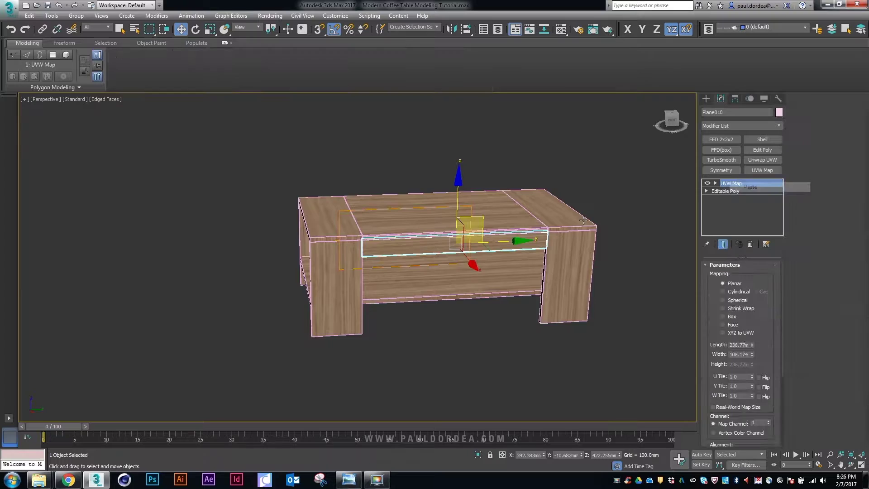
# Shift the back rail's mapping gizmo to vary its wood grain
pyautogui.scroll(3, 505, 240)
pyautogui.press('1')
pyautogui.moveTo(381, 216); pyautogui.dragTo(418, 223)
# Paste the UVW Map modifier onto the lower shelf and reposition its gizmo in the XY plane
pyautogui.keyDown('alt'); pyautogui.moveTo(409, 234); pyautogui.dragTo(709, 204, button='middle'); pyautogui.keyUp('alt')
pyautogui.click(450, 260)
pyautogui.rightClick(736, 186)
pyautogui.click(747, 191)
pyautogui.press('1')
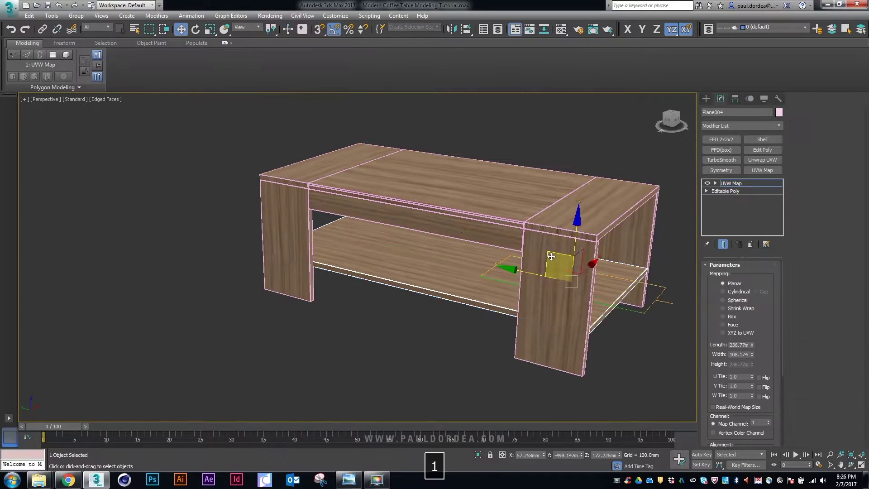
pyautogui.keyDown('alt'); pyautogui.moveTo(550, 254); pyautogui.dragTo(471, 275, button='middle'); pyautogui.keyUp('alt')
pyautogui.keyDown('alt'); pyautogui.moveTo(582, 276); pyautogui.dragTo(502, 262, button='middle'); pyautogui.keyUp('alt')
# Finish editing the shelf's gizmo and hide the tabletop's center glass panel
pyautogui.rightClick(502, 262)
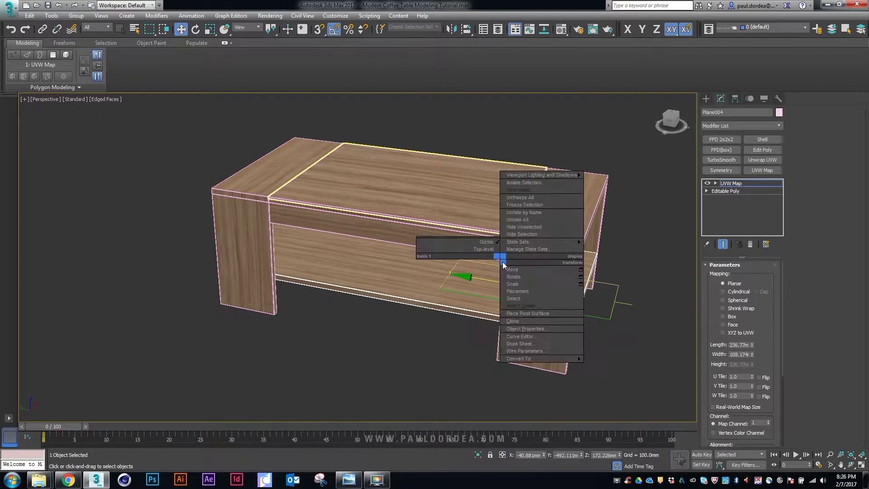
pyautogui.click(594, 367)
pyautogui.press('1')
pyautogui.rightClick(427, 183)
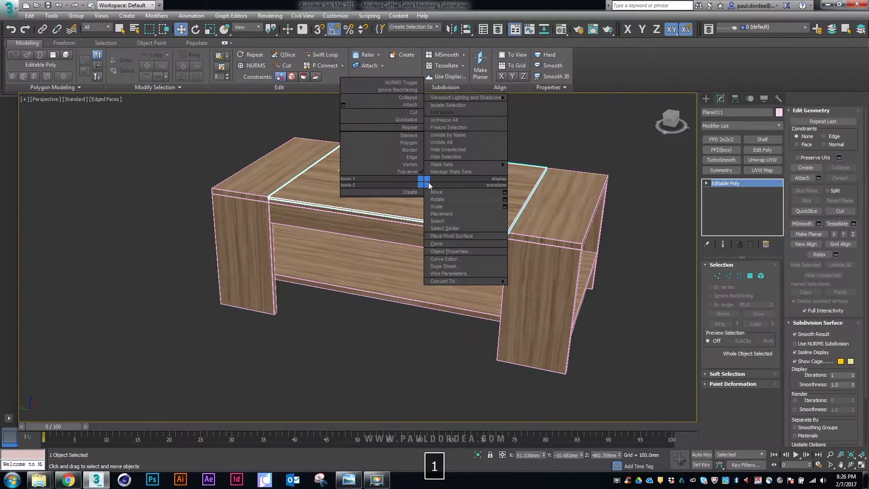
pyautogui.click(449, 155)
# Paste the UVW Map modifier onto the center wood panel beneath the glass and shift its gizmo in the XY plane
pyautogui.rightClick(728, 183)
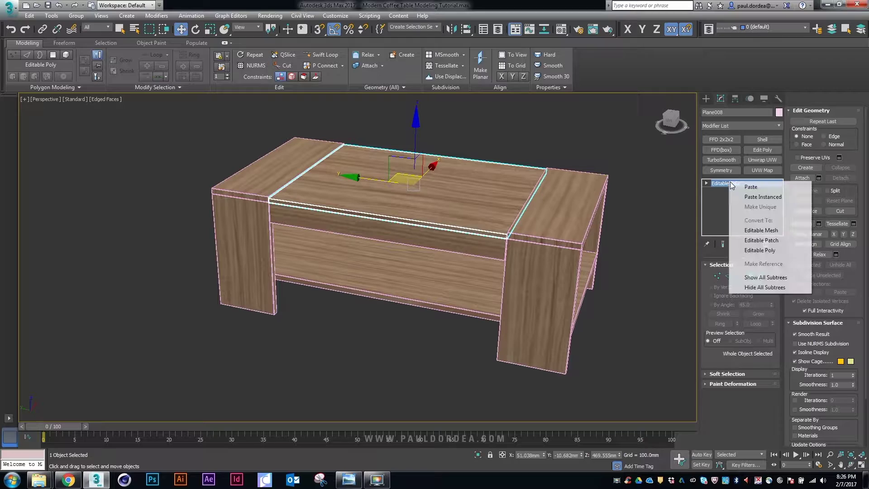
pyautogui.click(738, 187)
pyautogui.keyDown('alt'); pyautogui.moveTo(505, 184); pyautogui.dragTo(461, 203, button='middle'); pyautogui.keyUp('alt')
pyautogui.press('1')
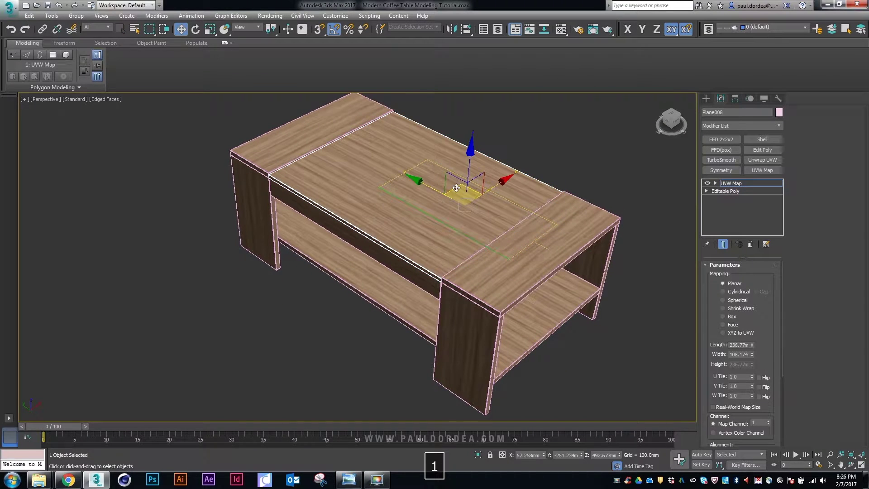
pyautogui.keyDown('alt'); pyautogui.moveTo(436, 239); pyautogui.dragTo(469, 254, button='middle'); pyautogui.keyUp('alt')
pyautogui.press('1')
# Unhide the tabletop's center glass panel
pyautogui.rightClick(406, 335)
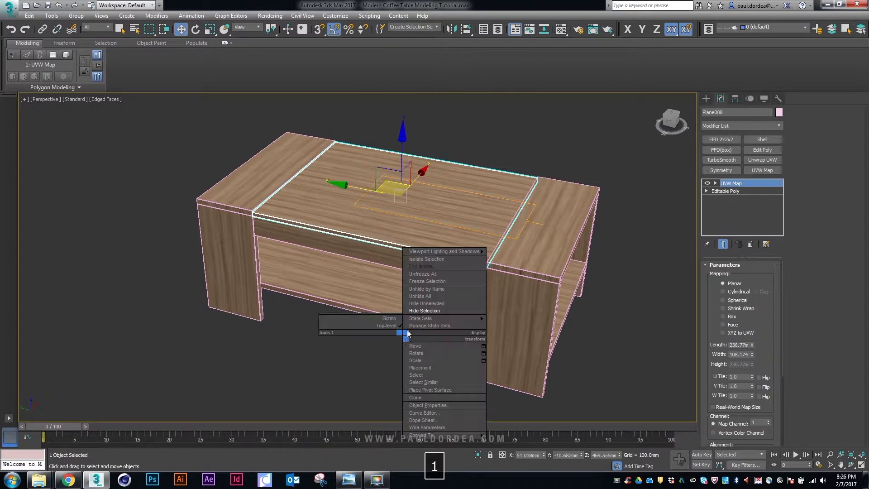
pyautogui.click(424, 310)
pyautogui.keyDown('alt'); pyautogui.moveTo(407, 227); pyautogui.dragTo(394, 199, button='middle'); pyautogui.keyUp('alt')
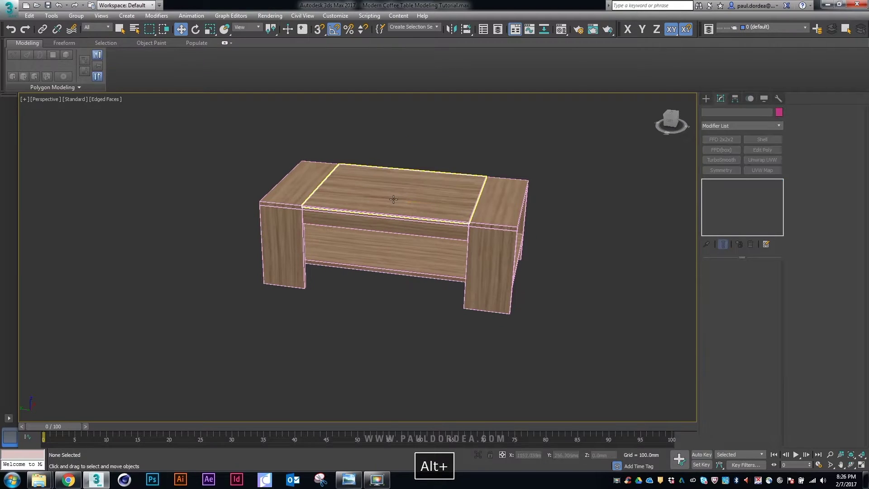
# Assign the Glass Material to the tabletop's center glass panel
pyautogui.click(393, 199)
pyautogui.press('m')
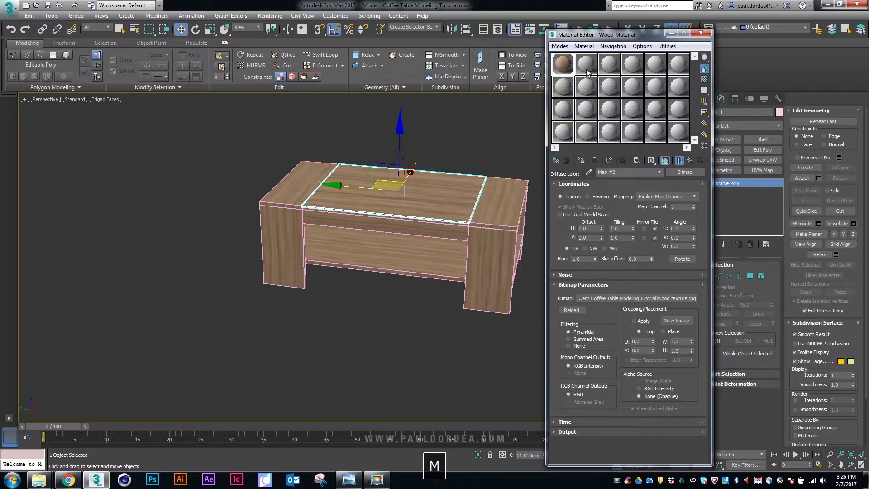
pyautogui.click(586, 68)
pyautogui.click(580, 161)
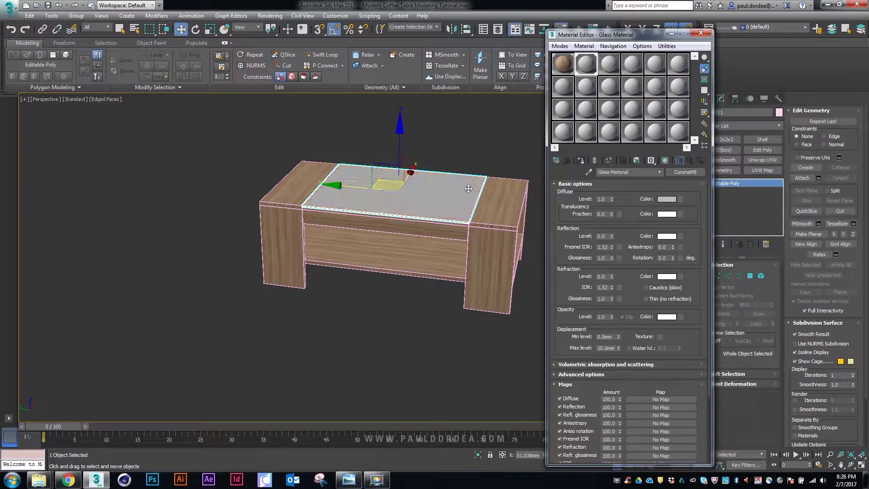
# Lighten the Glass Material's diffuse color to a pale gray
pyautogui.scroll(4, 460, 181)
pyautogui.click(661, 200)
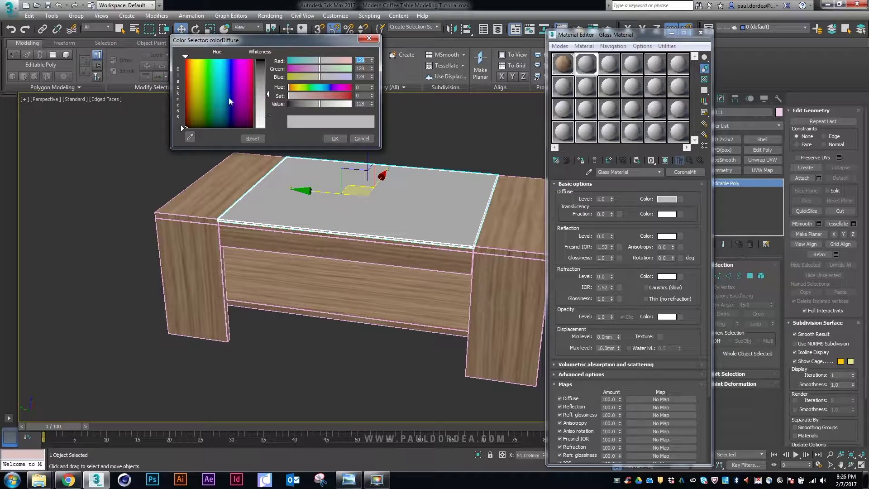
pyautogui.click(267, 114)
pyautogui.click(338, 140)
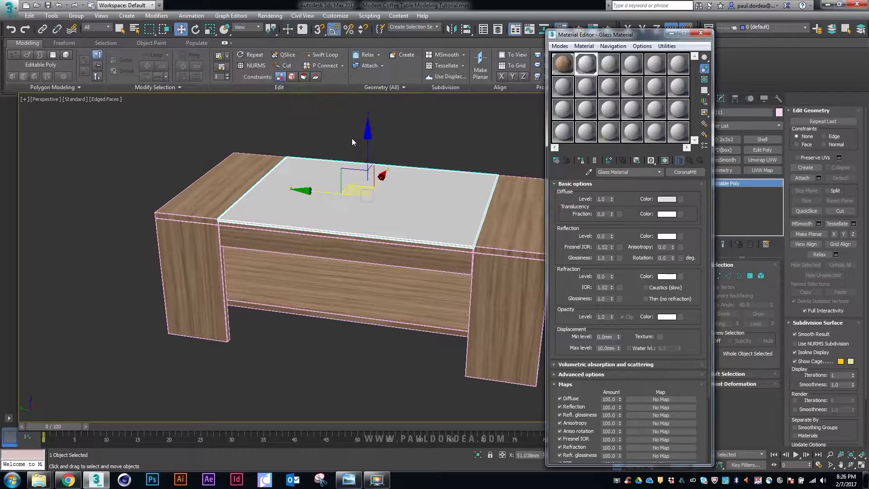
pyautogui.click(700, 34)
# Create a large standard primitive plane as the ground beneath and around the coffee table
pyautogui.click(512, 161)
pyautogui.scroll(-4, 512, 161)
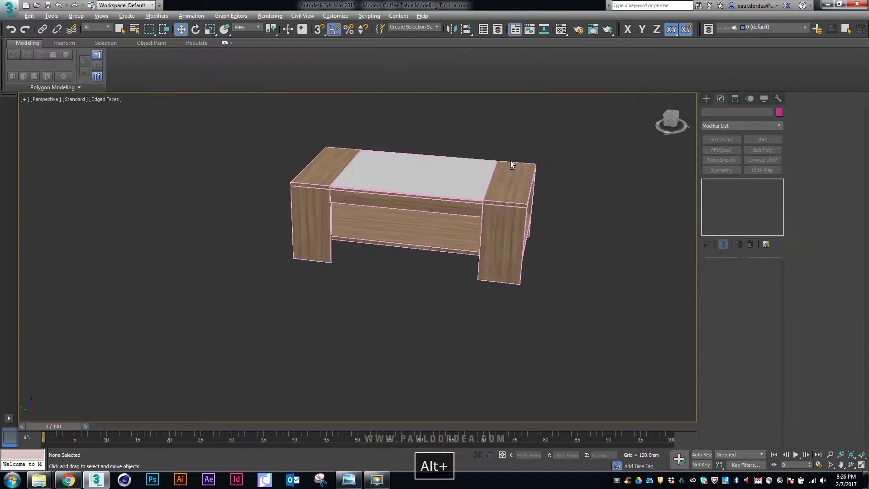
pyautogui.keyDown('alt'); pyautogui.moveTo(511, 161); pyautogui.dragTo(427, 250, button='middle'); pyautogui.keyUp('alt')
pyautogui.click(427, 250)
pyautogui.click(537, 248)
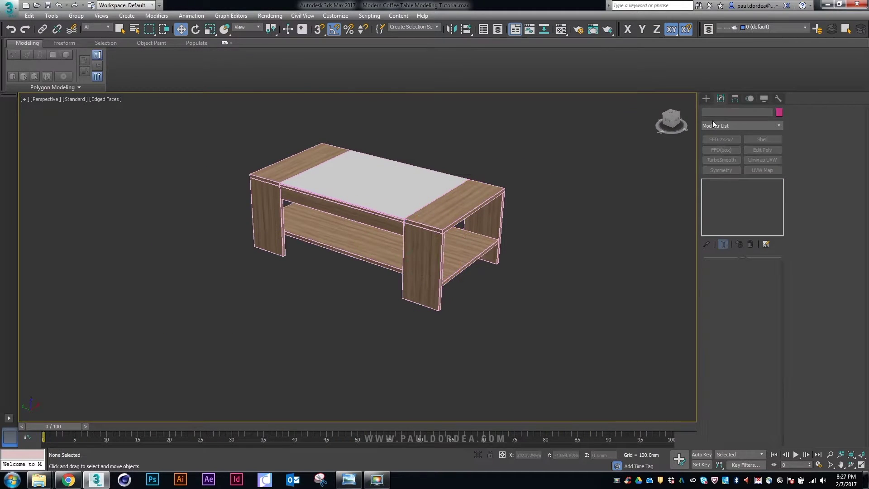
pyautogui.click(707, 100)
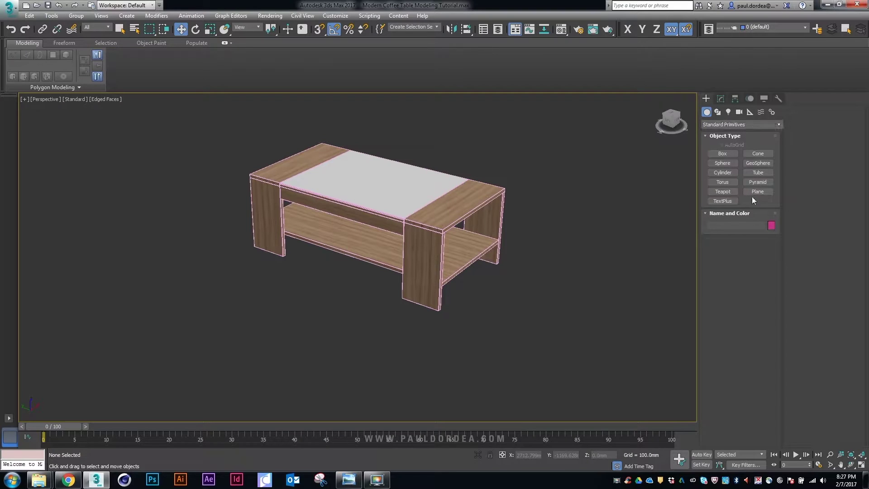
pyautogui.click(753, 193)
pyautogui.scroll(-3, 491, 293)
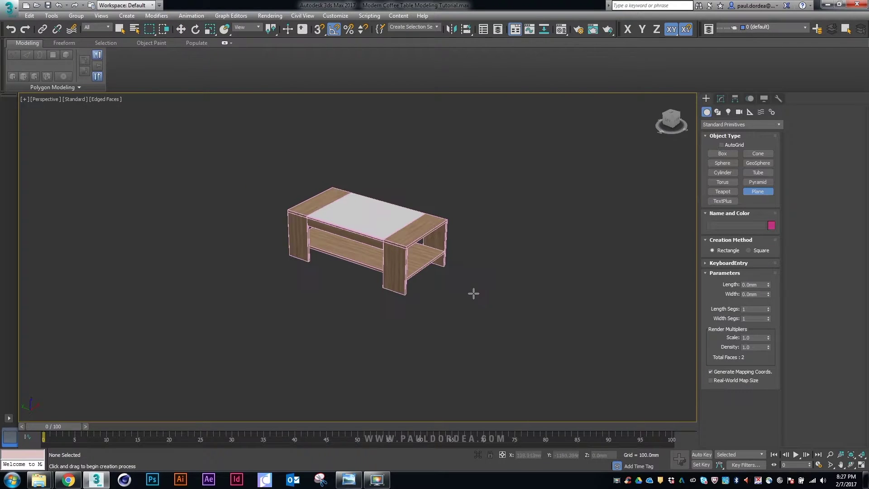
pyautogui.moveTo(473, 293); pyautogui.dragTo(617, 372)
pyautogui.press('w')
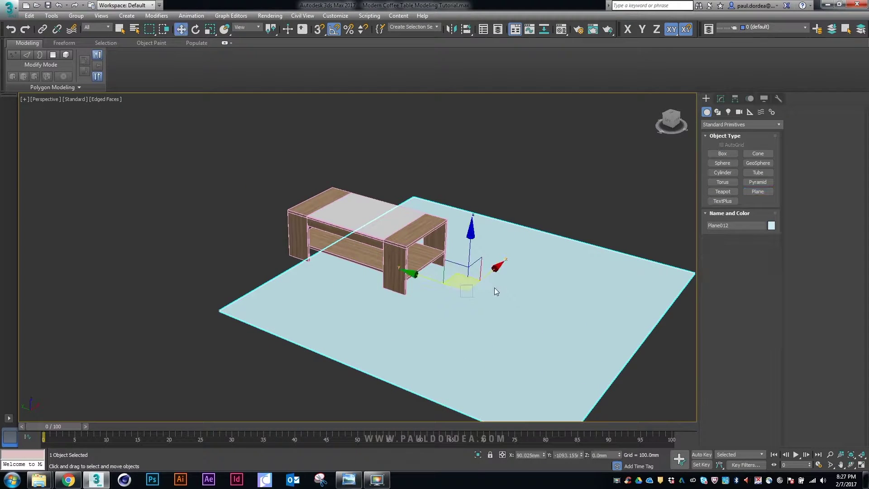
# Switch the viewport to wireframe with the grid shown and move the ground plane to X 0, Y 0, Z 0
pyautogui.press('F4')
pyautogui.press('F3')
pyautogui.moveTo(487, 314); pyautogui.dragTo(460, 283, button='middle')
pyautogui.scroll(-5, 462, 305)
pyautogui.press('g')
pyautogui.scroll(5, 460, 283)
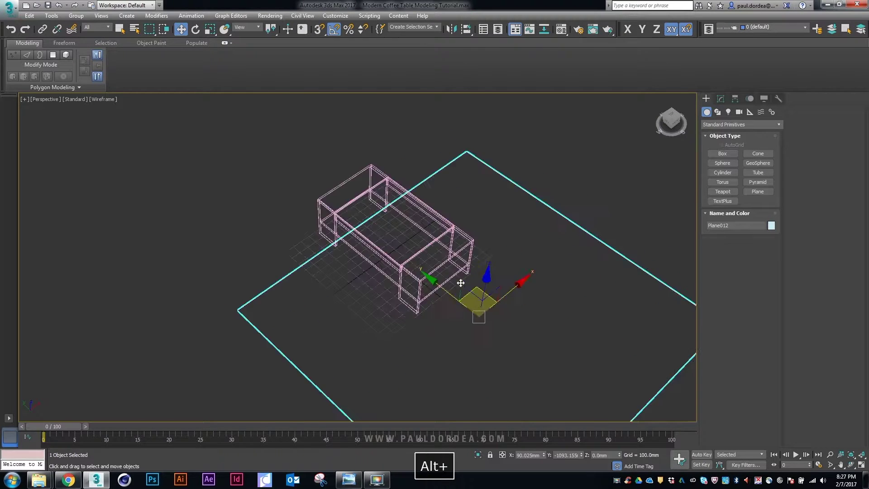
pyautogui.scroll(3, 460, 283)
pyautogui.press('w')
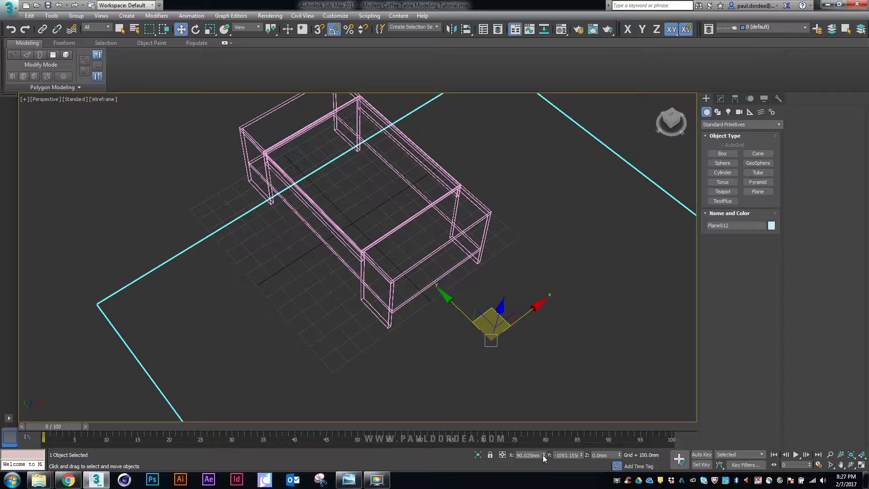
pyautogui.doubleClick(527, 454)
pyautogui.write('0')
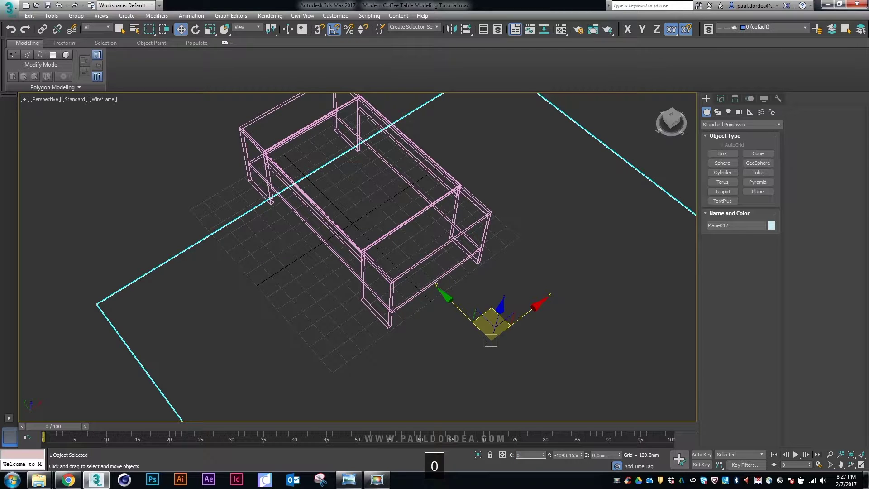
pyautogui.press('Tab')
pyautogui.write('0')
pyautogui.press('Tab')
pyautogui.write('0')
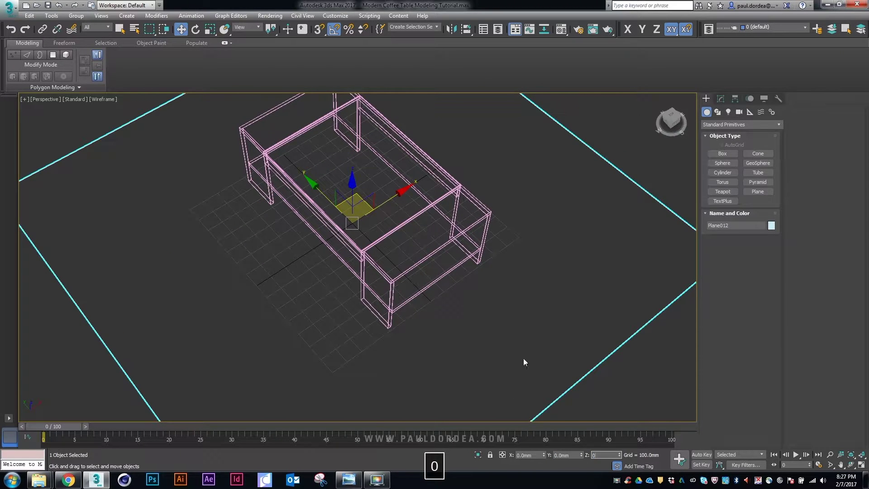
pyautogui.press('Return')
# Deselect the ground plane, return the perspective viewport to default shading and hide the grid
pyautogui.scroll(-4, 525, 348)
pyautogui.click(564, 316)
pyautogui.moveTo(526, 342)
pyautogui.keyDown('alt'); pyautogui.mouseDown(button='middle')
pyautogui.moveTo(561, 317)
pyautogui.moveTo(520, 306)
pyautogui.mouseUp(button='middle'); pyautogui.keyUp('alt')
pyautogui.press('F3')
pyautogui.scroll(3, 528, 321)
pyautogui.moveTo(451, 287); pyautogui.dragTo(436, 300, button='middle')
pyautogui.scroll(3, 457, 306)
pyautogui.press('g')
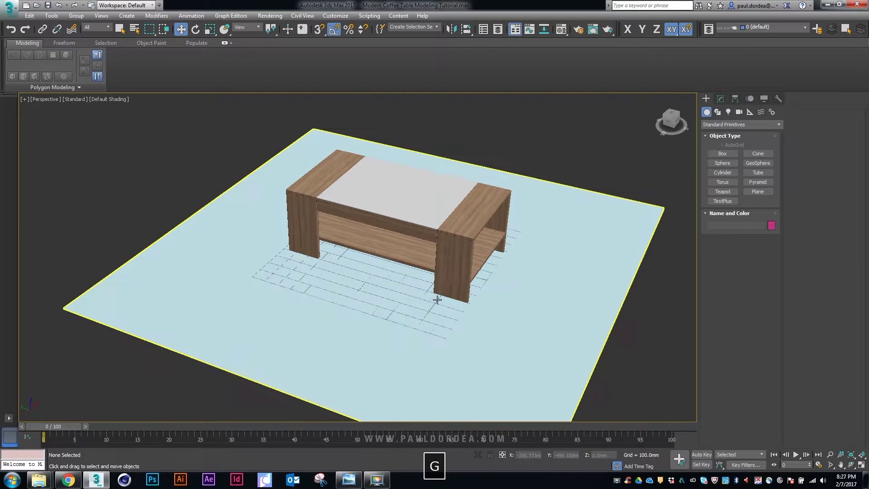
# Name an unused material slot Ground Material and change its type to CoronaMtl
pyautogui.press('m')
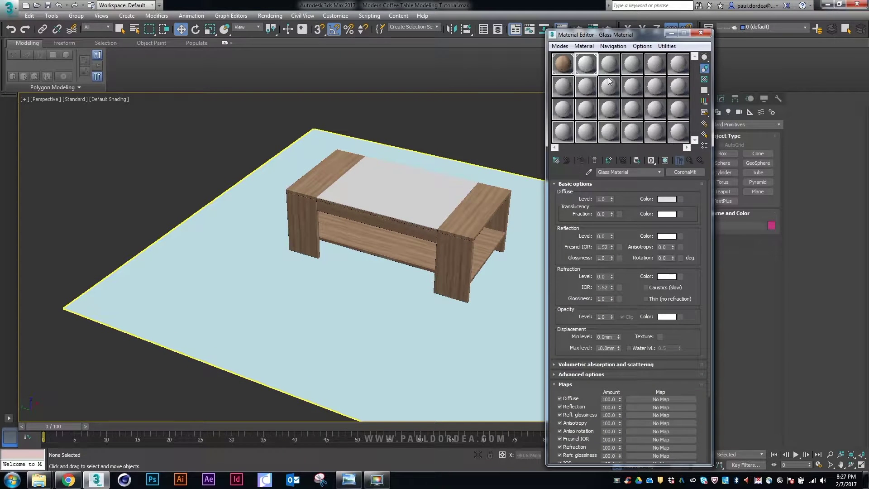
pyautogui.click(558, 139)
pyautogui.click(629, 173)
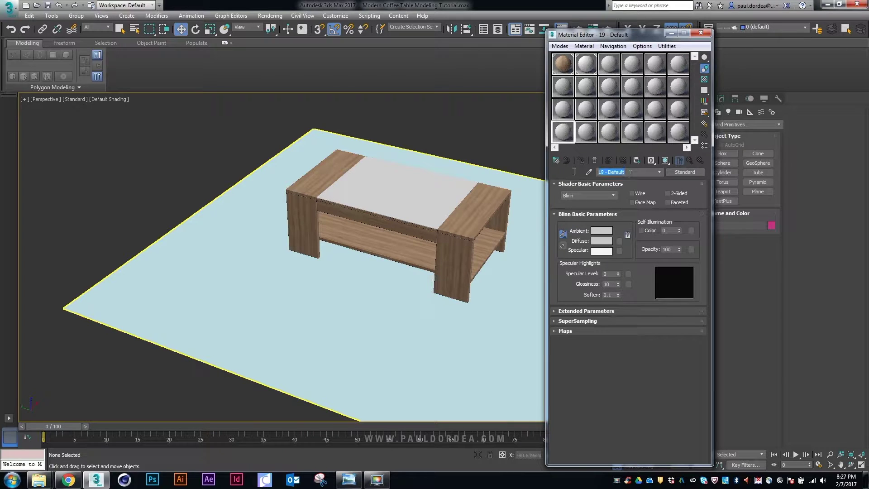
pyautogui.write('Ground Material')
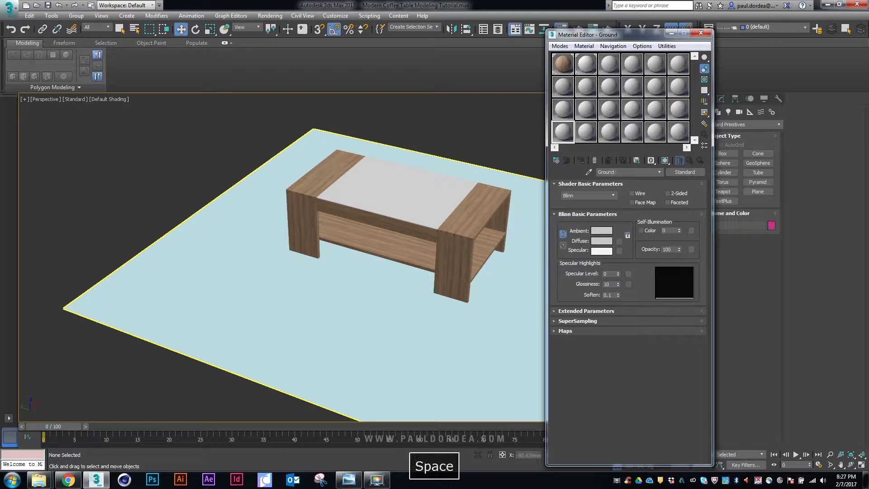
pyautogui.press('Return')
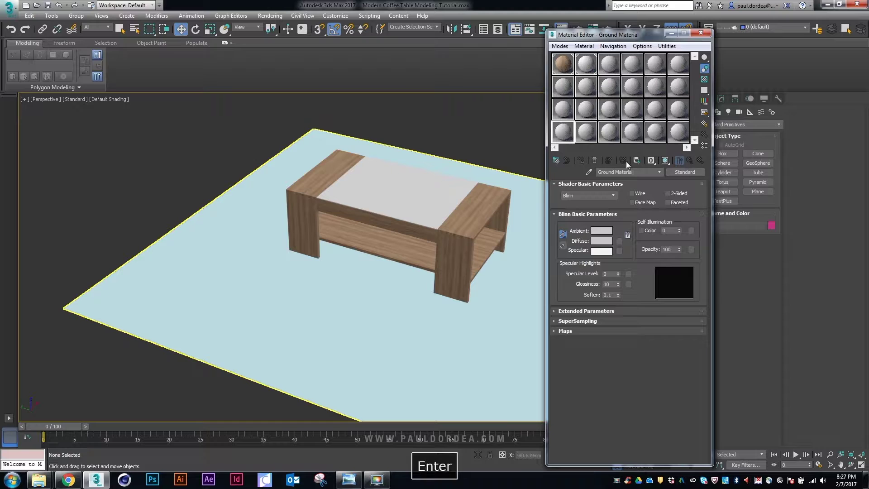
pyautogui.click(693, 172)
pyautogui.doubleClick(360, 202)
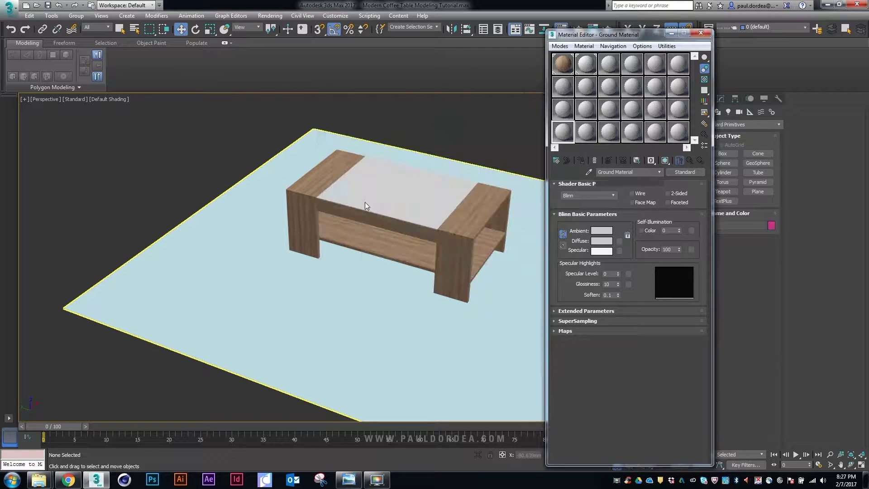
# Assign the Ground Material to the ground plane and set its diffuse color value to 210
pyautogui.click(528, 265)
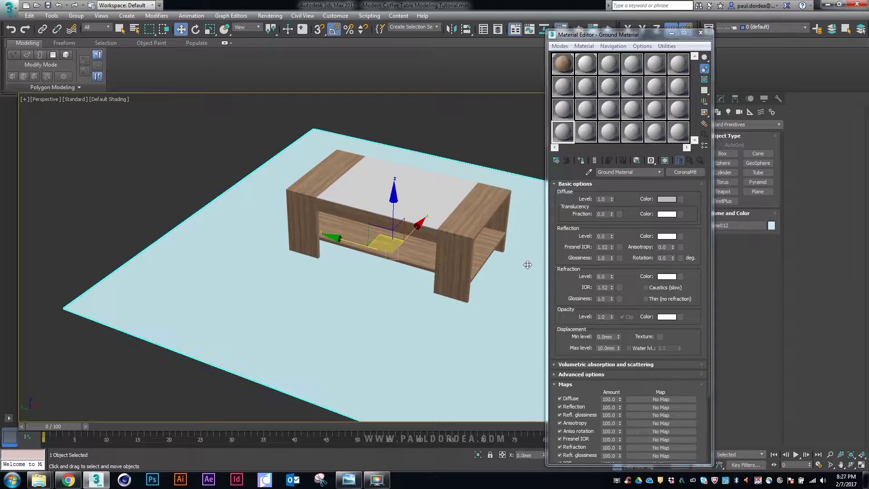
pyautogui.click(580, 160)
pyautogui.click(662, 200)
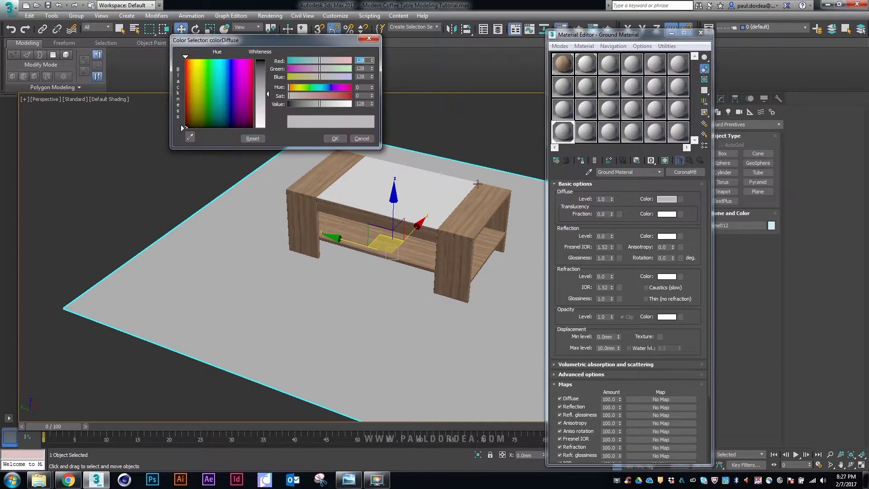
pyautogui.click(266, 111)
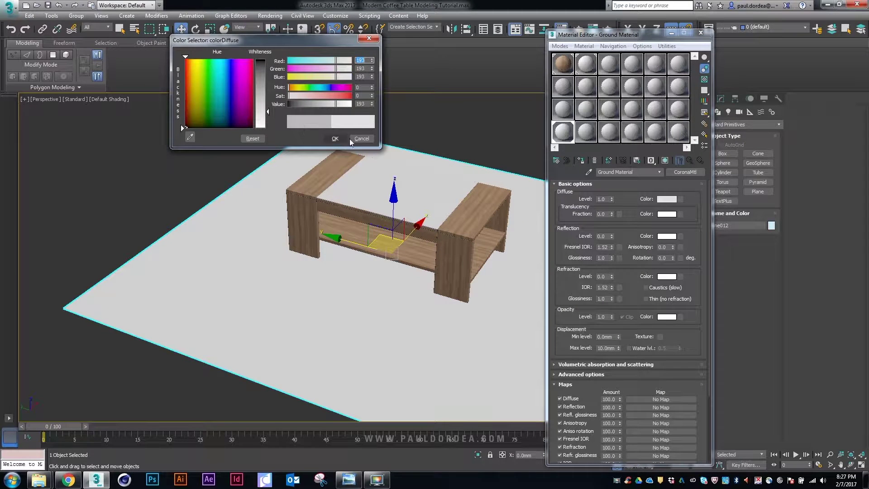
pyautogui.click(362, 104)
pyautogui.write('210')
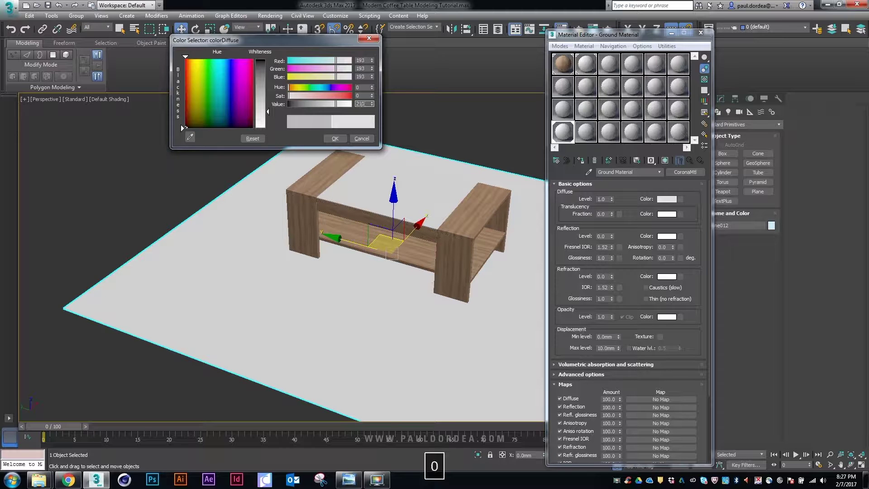
pyautogui.press('Return')
pyautogui.click(335, 138)
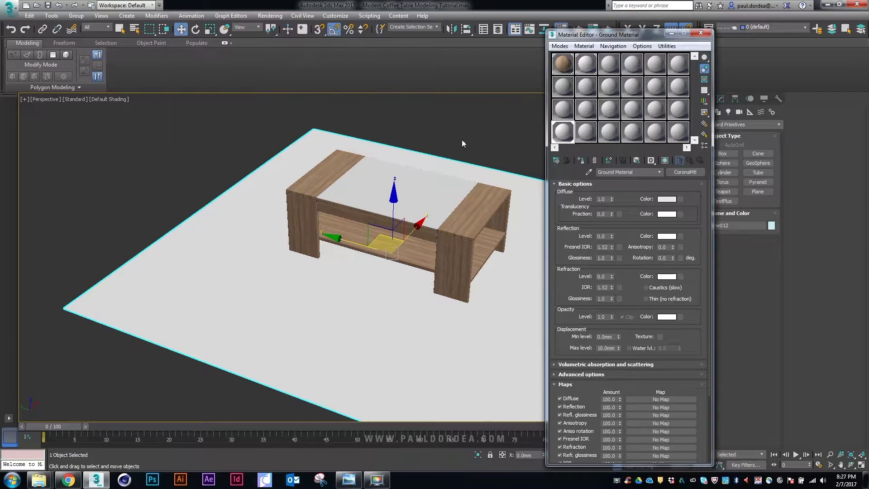
pyautogui.click(700, 33)
pyautogui.click(563, 118)
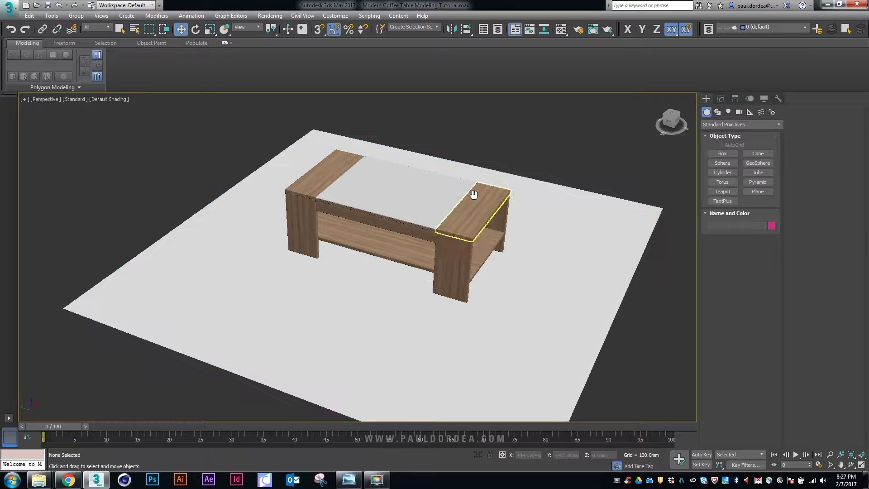
# Load Interior HDRI.exr as a Bitmap map into the last sample slot, keeping the default OpenEXR configuration
pyautogui.moveTo(473, 196); pyautogui.dragTo(446, 195, button='middle')
pyautogui.click(510, 218)
pyautogui.click(518, 165)
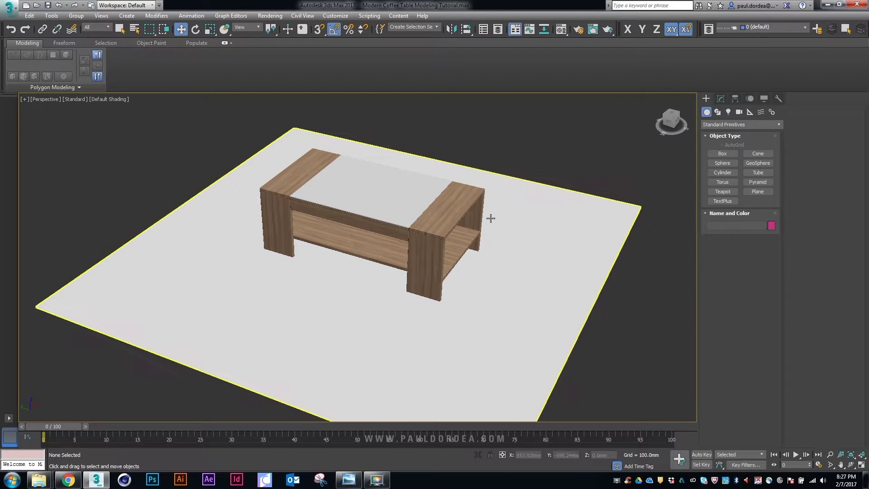
pyautogui.press('m')
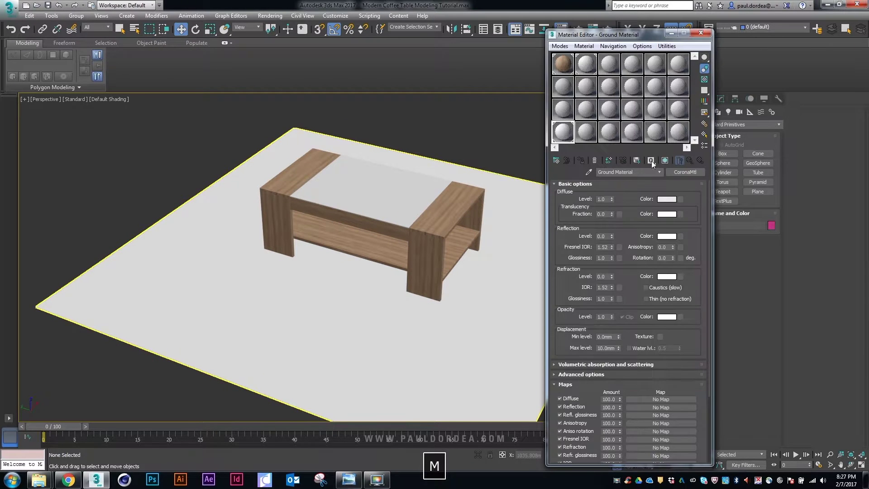
pyautogui.click(556, 161)
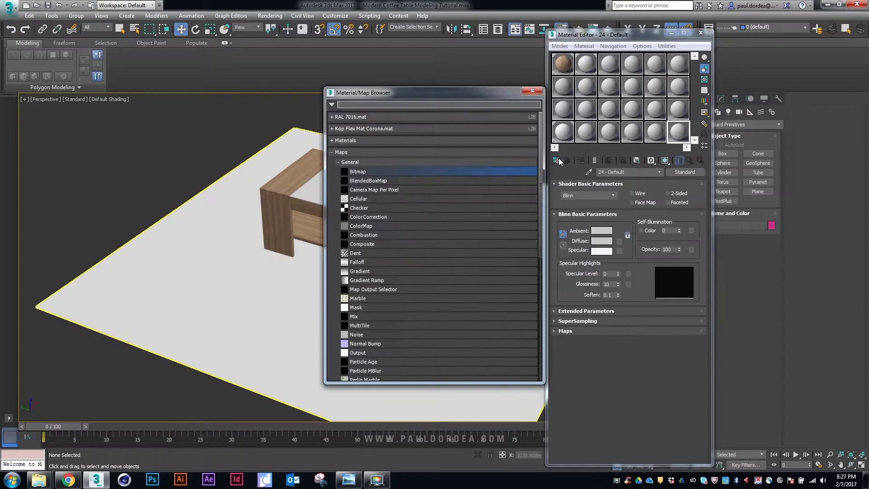
pyautogui.doubleClick(364, 175)
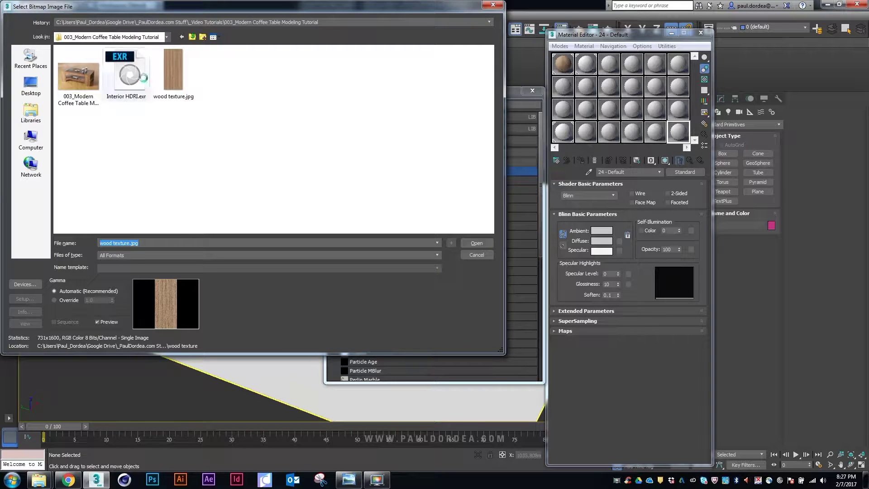
pyautogui.doubleClick(143, 80)
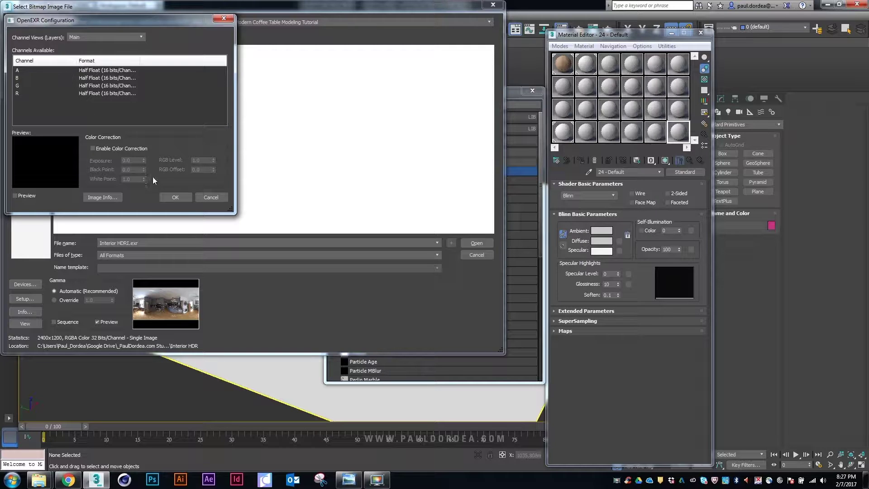
pyautogui.click(175, 197)
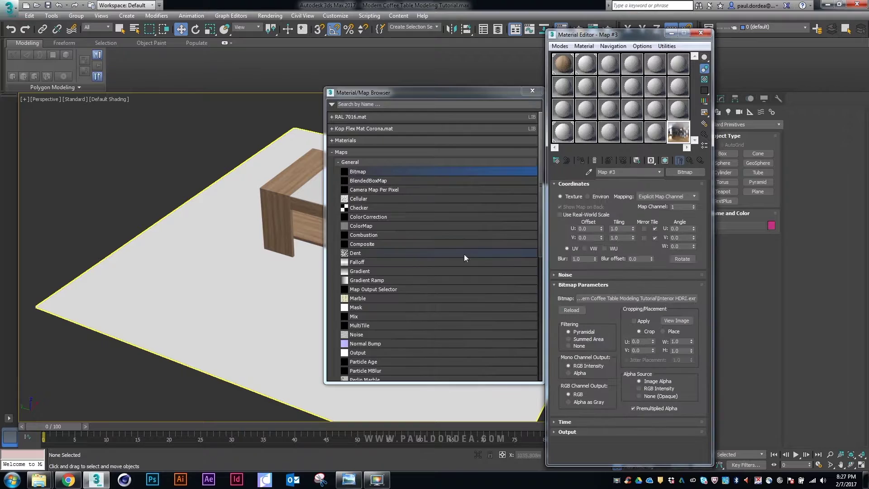
# Set the HDRI bitmap's coordinates to Environ with Spherical Environment mapping and close the material windows
pyautogui.click(590, 198)
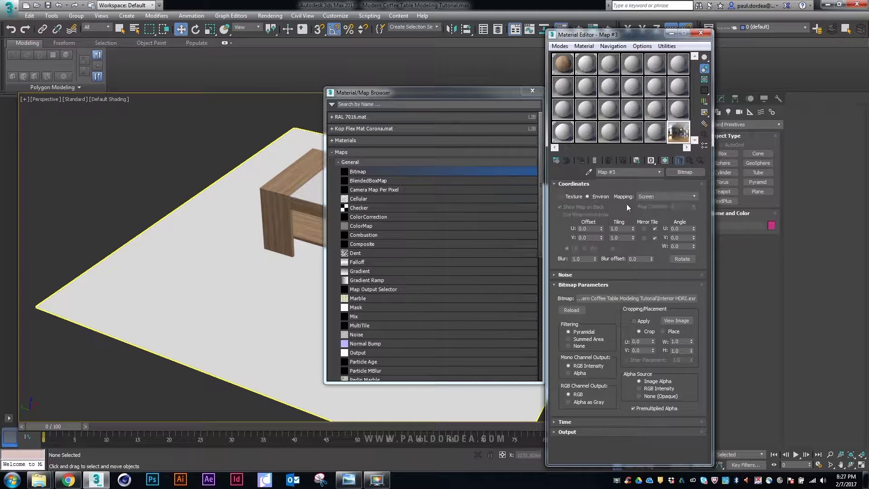
pyautogui.click(662, 197)
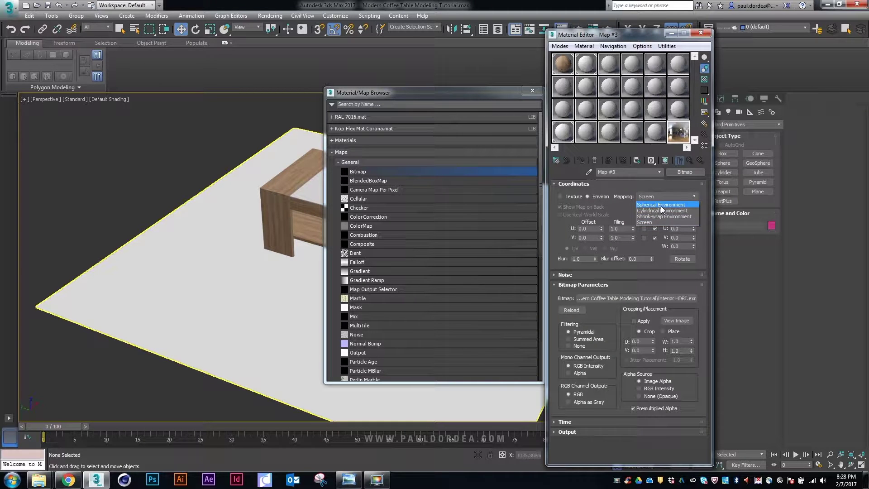
pyautogui.click(661, 206)
pyautogui.click(532, 91)
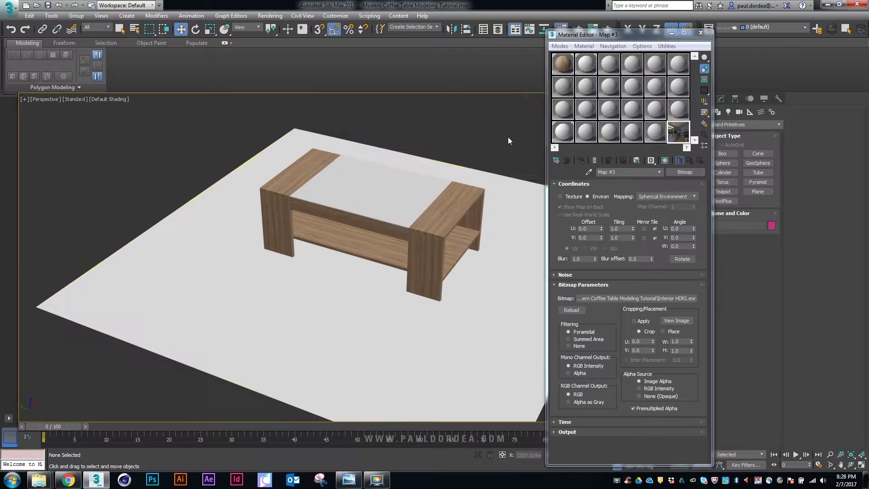
pyautogui.click(700, 33)
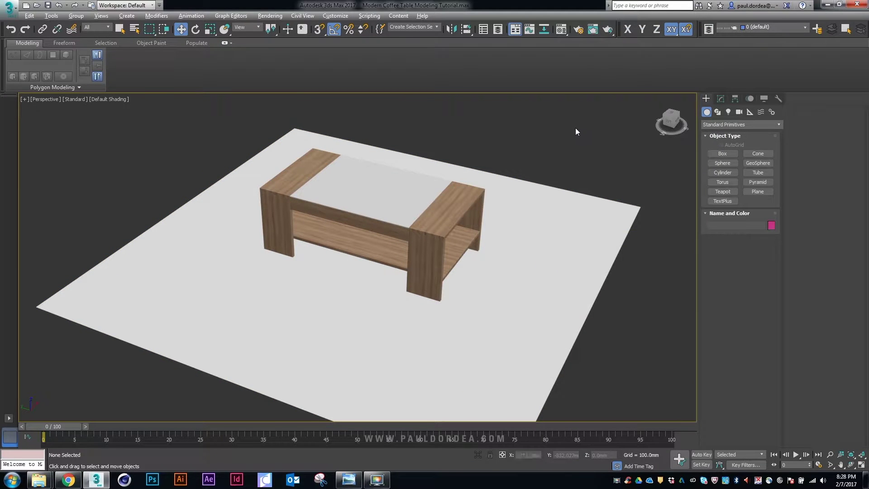
# Change the viewport layout to two stacked views beside one tall view, and make the tall view a shaded, angled Perspective of the table
pyautogui.hotkey('alt', 'w')
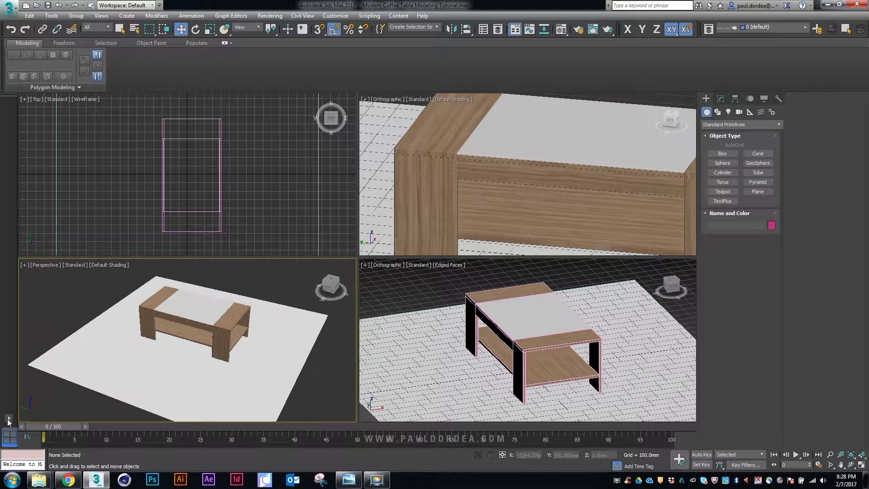
pyautogui.click(8, 418)
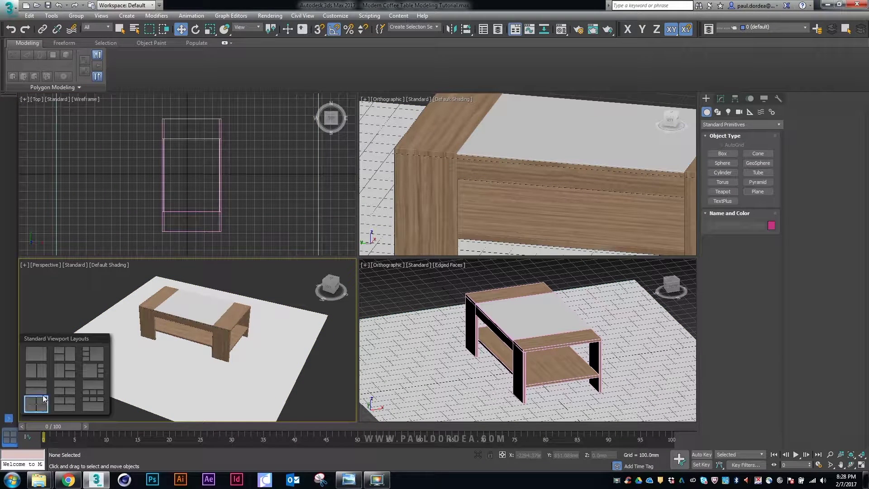
pyautogui.click(68, 357)
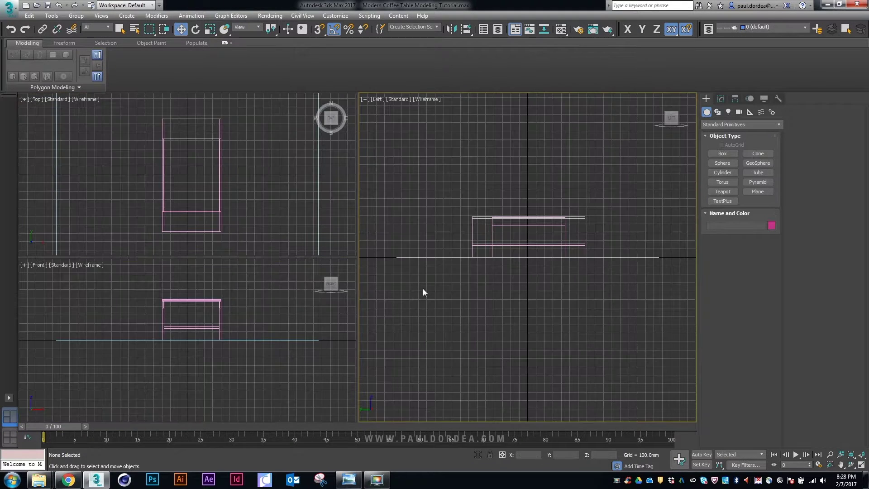
pyautogui.press('p')
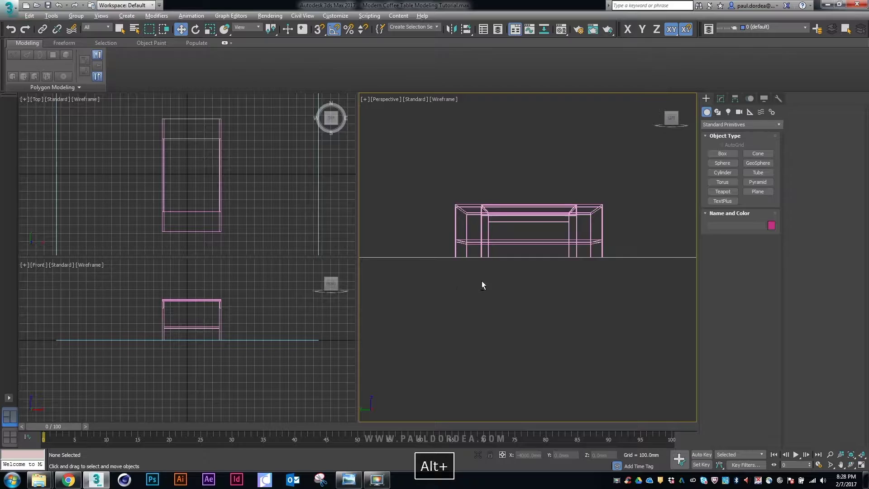
pyautogui.keyDown('alt'); pyautogui.moveTo(481, 285); pyautogui.dragTo(523, 285, button='middle'); pyautogui.keyUp('alt')
pyautogui.press('F3')
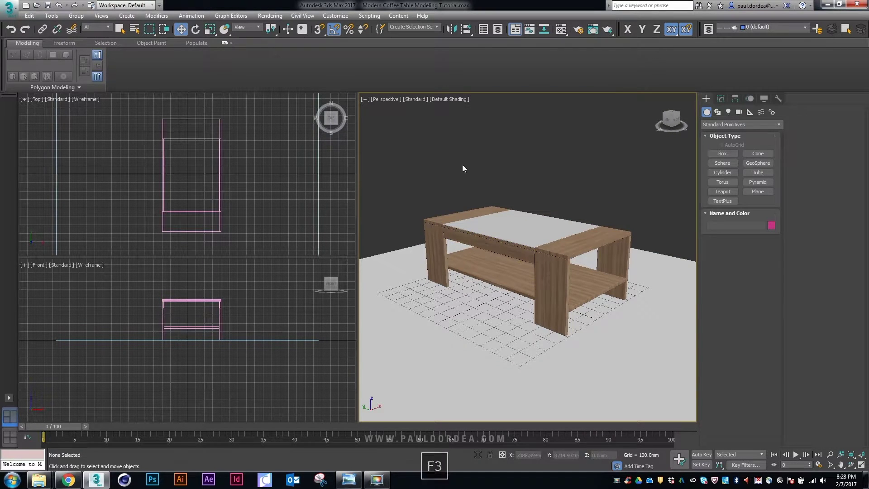
# Replace the Top view with the Corona Interactive extended viewport and start its interactive session
pyautogui.click(41, 99)
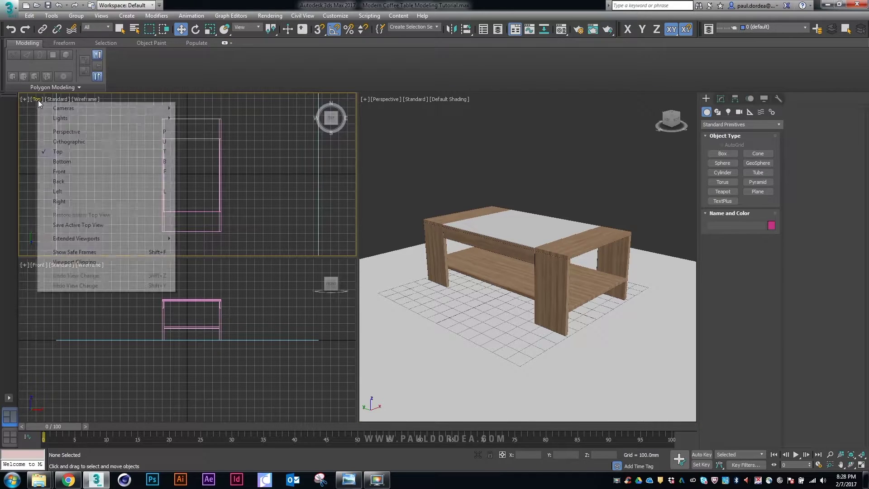
pyautogui.moveTo(96, 239)
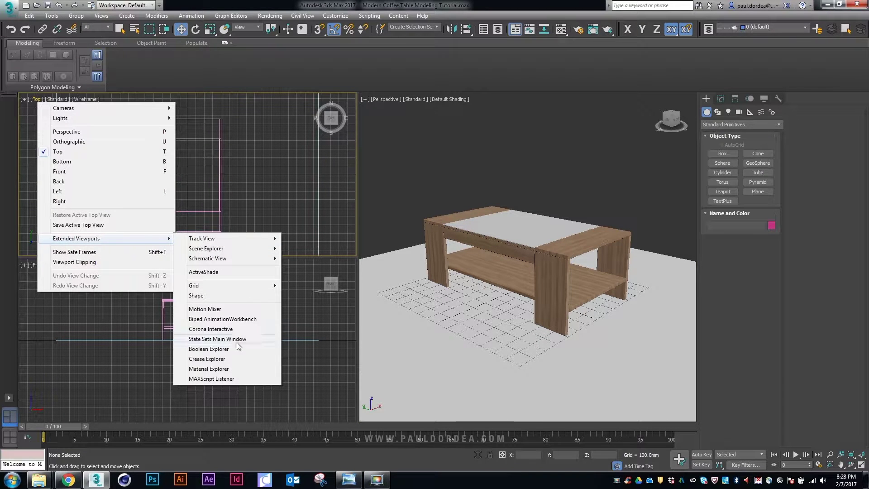
pyautogui.click(218, 328)
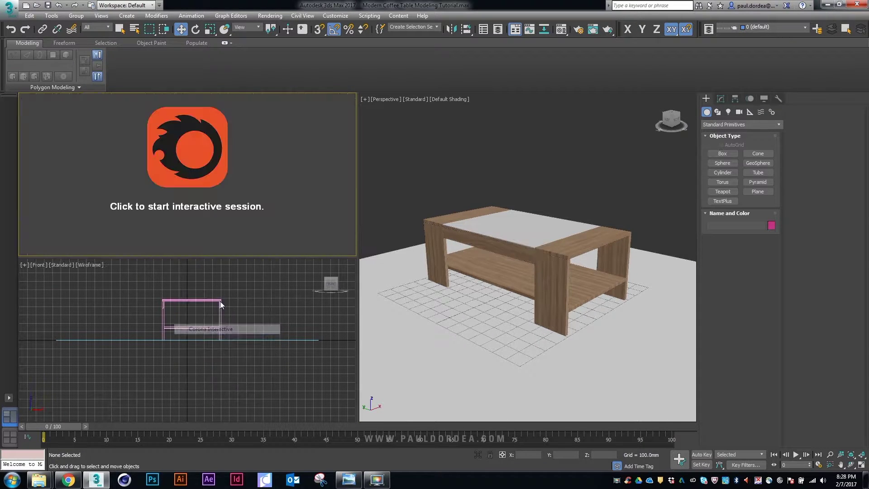
pyautogui.click(189, 150)
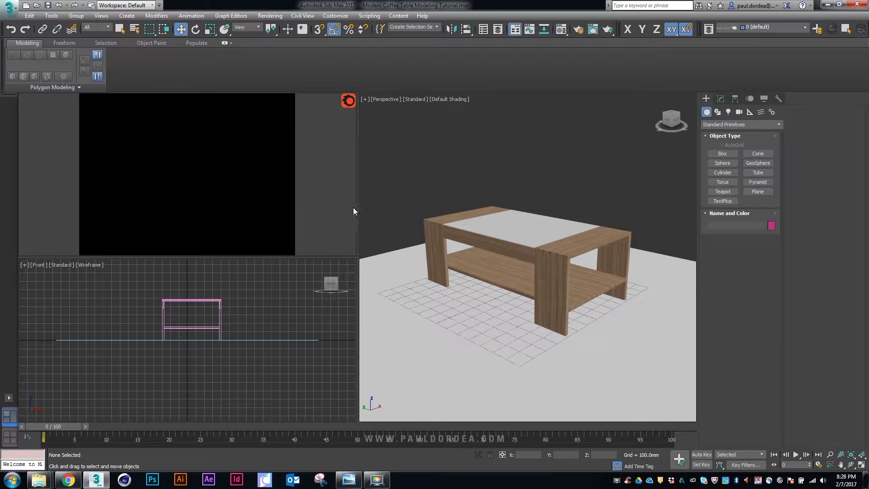
# Set the Perspective view's render output size to the HDTV (video) preset at 1920x1080
pyautogui.click(498, 167)
pyautogui.press('F10')
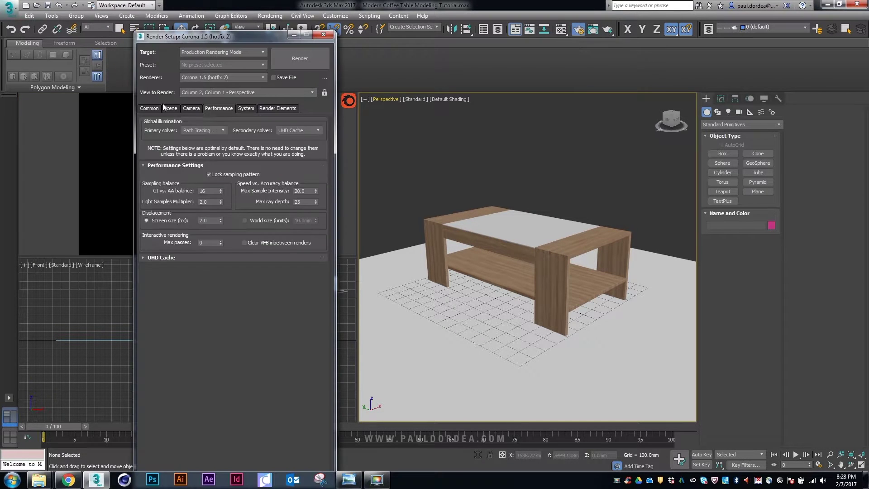
pyautogui.click(153, 108)
pyautogui.click(216, 224)
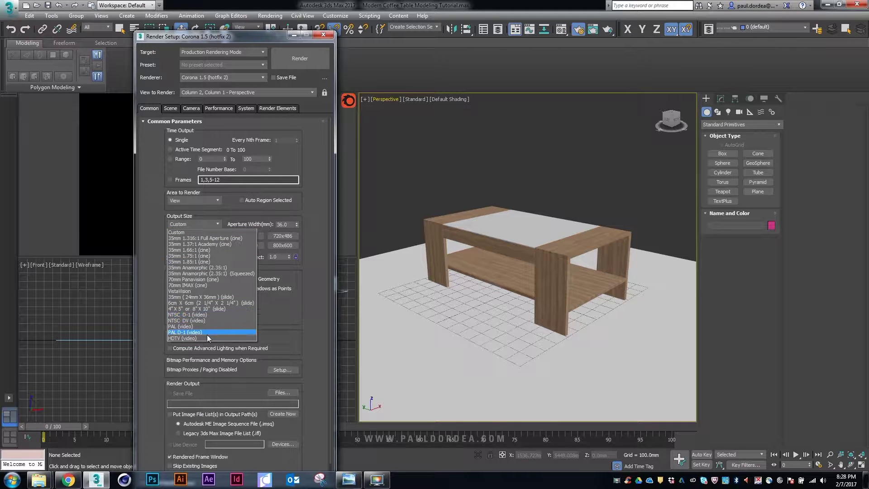
pyautogui.click(205, 338)
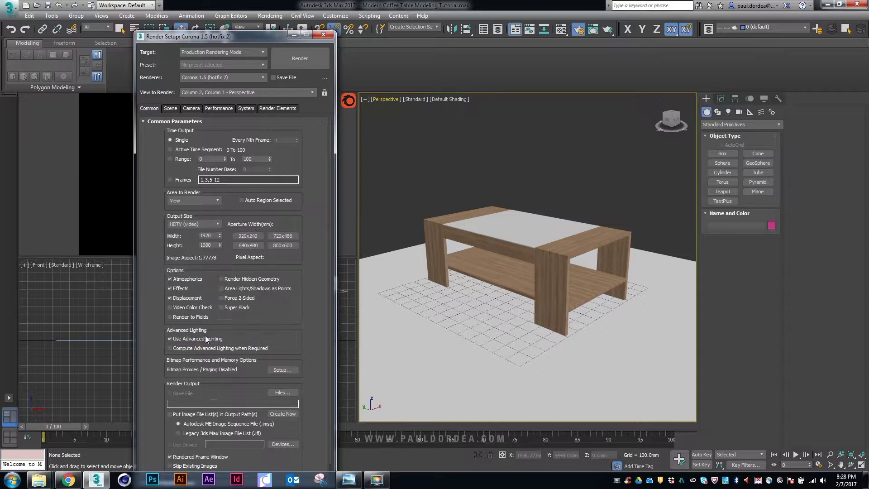
# Switch the scene environment in the render setup from the 3ds Max settings to Use Corona
pyautogui.click(191, 108)
pyautogui.click(171, 108)
pyautogui.moveTo(224, 36); pyautogui.dragTo(270, 29)
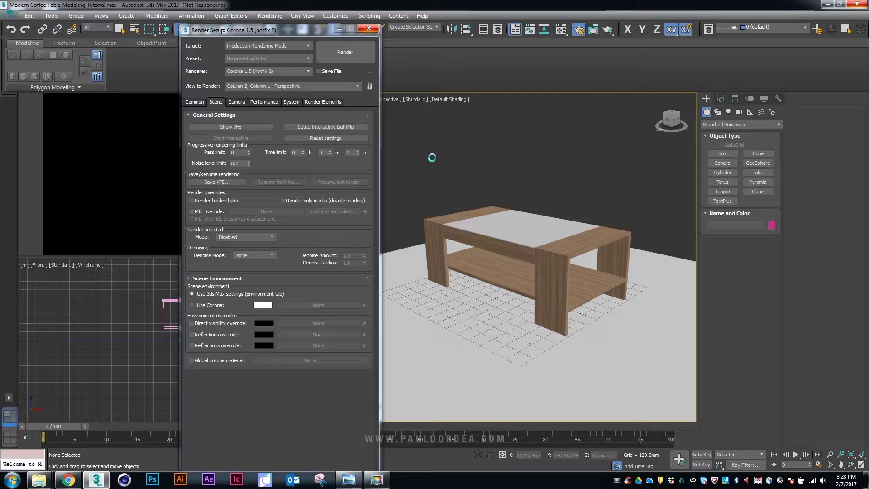
pyautogui.moveTo(349, 269); pyautogui.dragTo(322, 299)
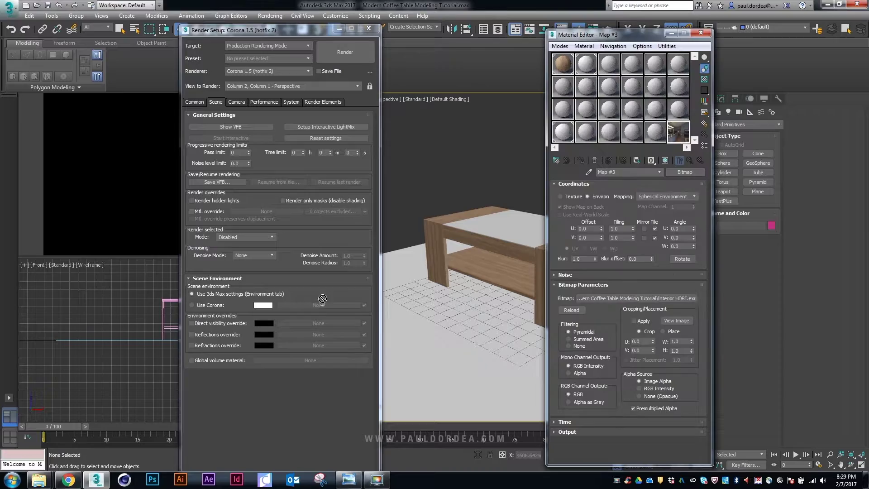
pyautogui.click(211, 304)
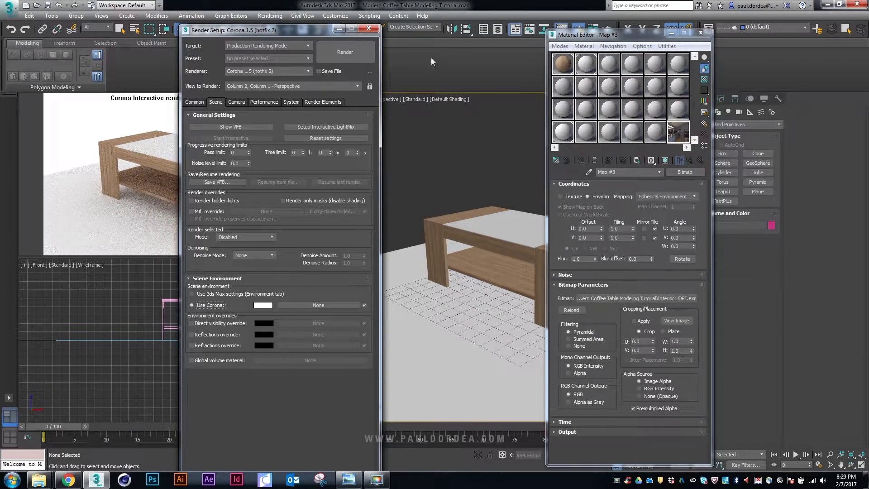
# Assign the Interior HDRI.exr map from the Material Editor to the Corona environment as an instance, and close both windows
pyautogui.moveTo(331, 30); pyautogui.dragTo(458, 35)
pyautogui.moveTo(681, 134); pyautogui.dragTo(439, 310)
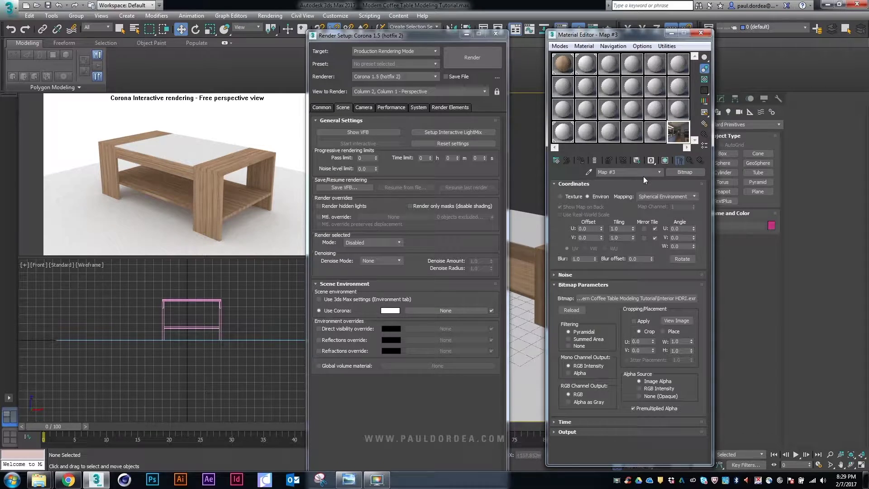
pyautogui.moveTo(675, 136); pyautogui.dragTo(433, 308)
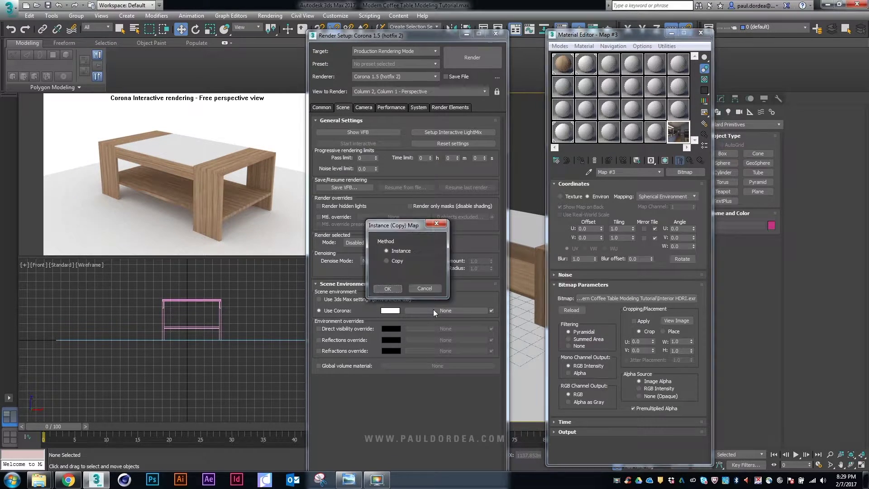
pyautogui.click(380, 288)
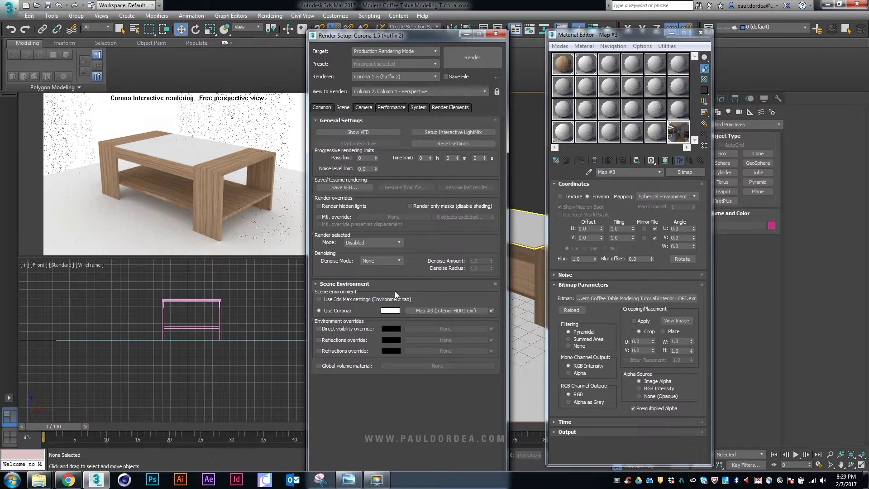
pyautogui.click(491, 36)
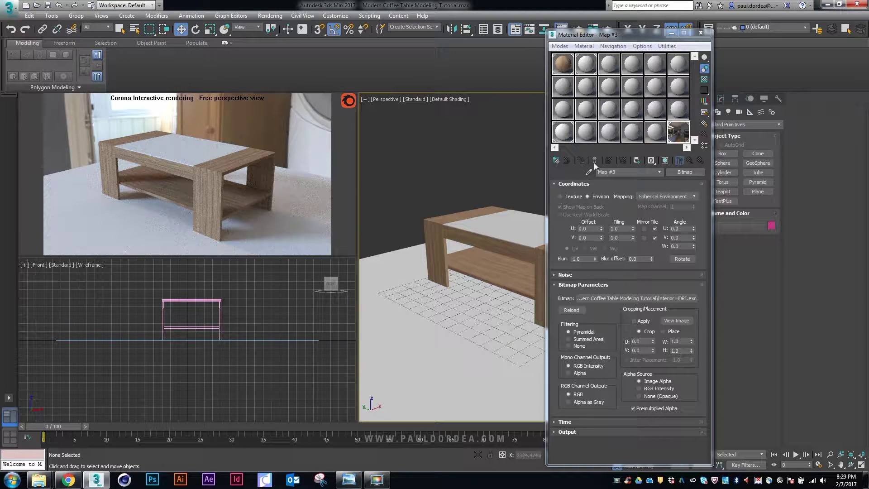
pyautogui.click(701, 32)
# Enable the direct visibility override for the environment, set its color to white (255), and close the render setup
pyautogui.click(579, 30)
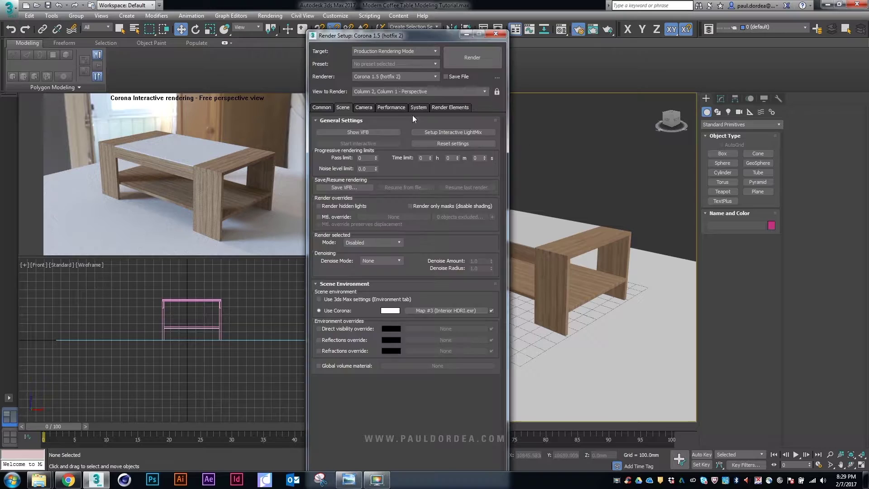
pyautogui.click(322, 108)
pyautogui.click(343, 108)
pyautogui.click(319, 329)
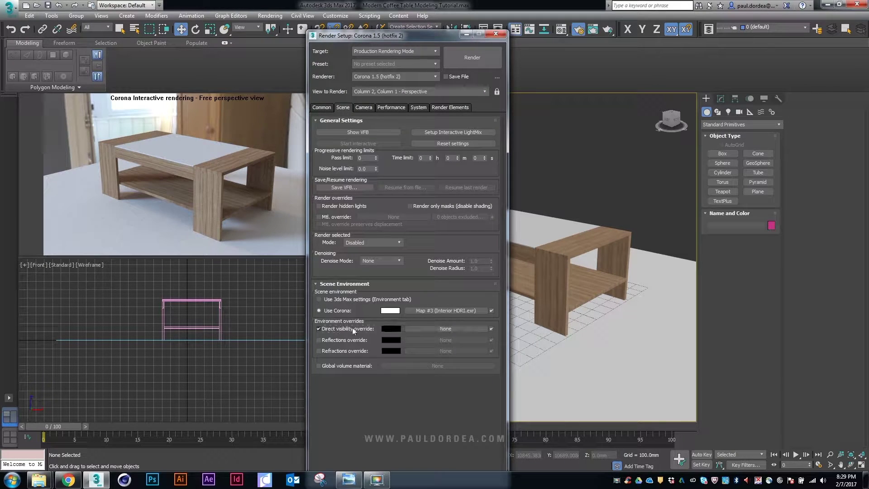
pyautogui.click(389, 327)
pyautogui.click(261, 127)
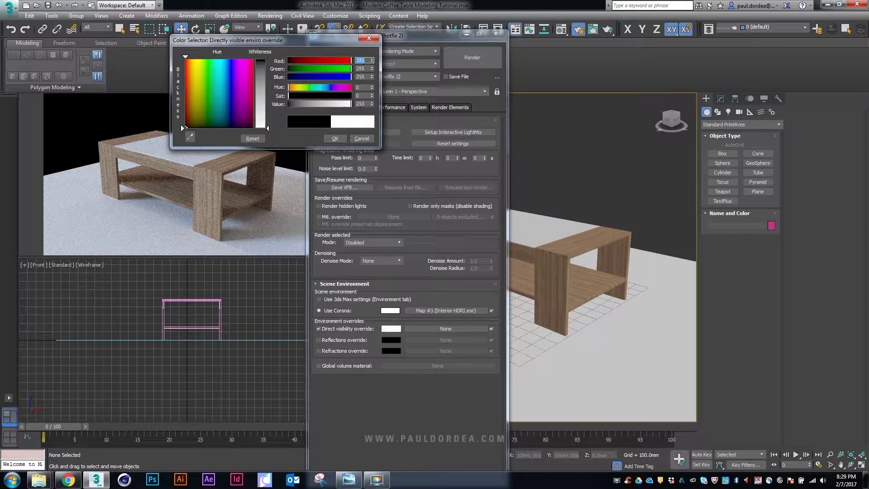
pyautogui.click(337, 138)
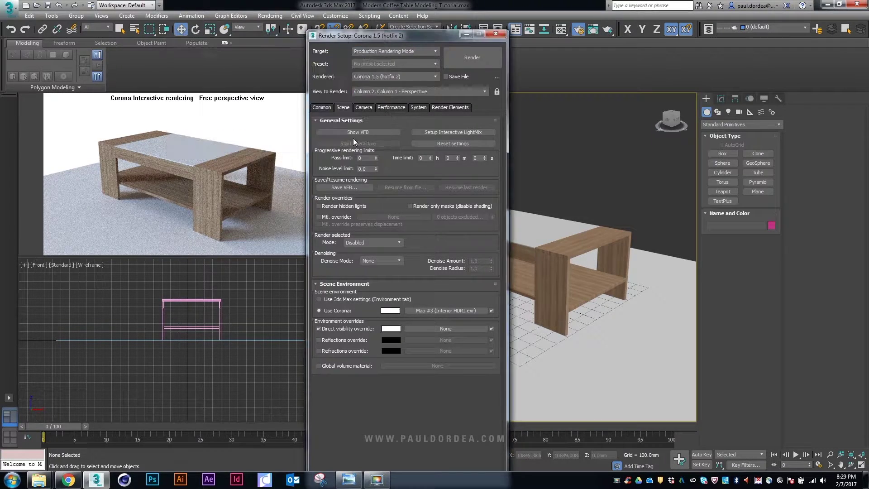
pyautogui.click(495, 35)
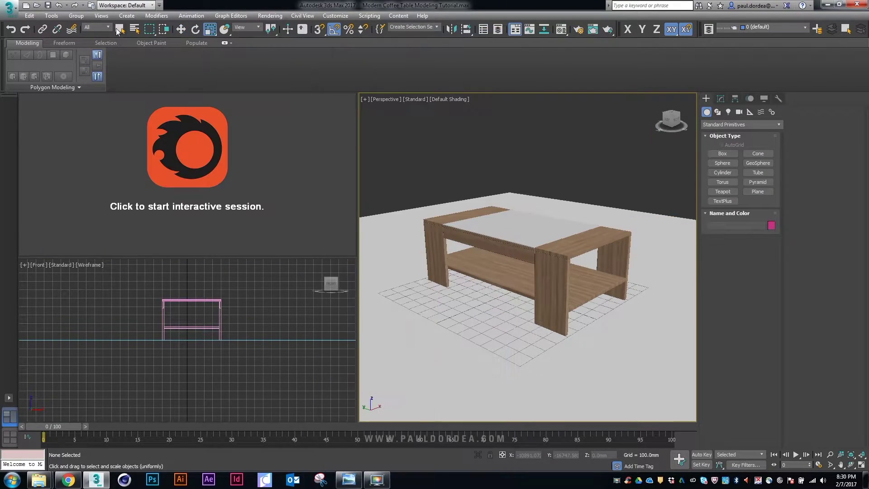
pyautogui.click(101, 15)
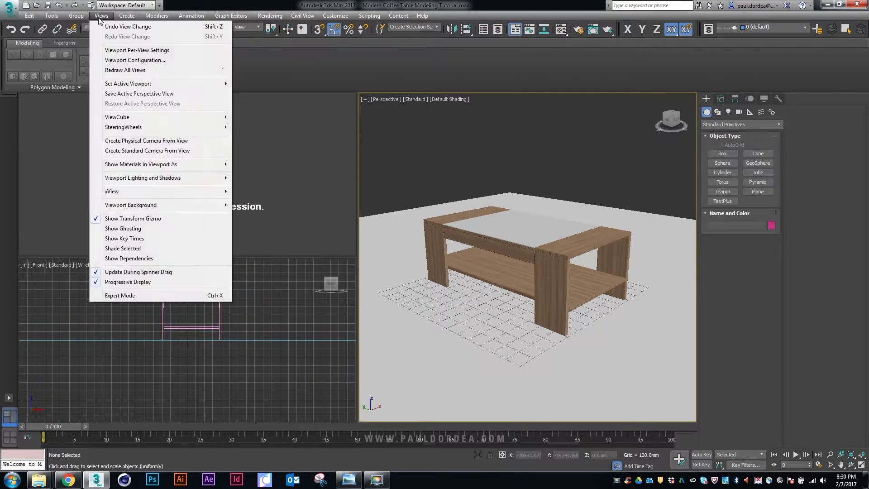
pyautogui.click(176, 152)
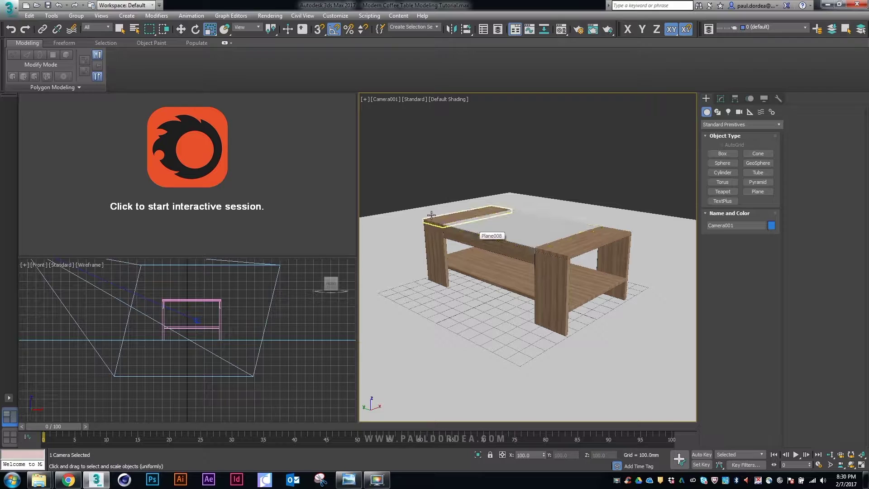
pyautogui.hotkey('ctrl', 'z')
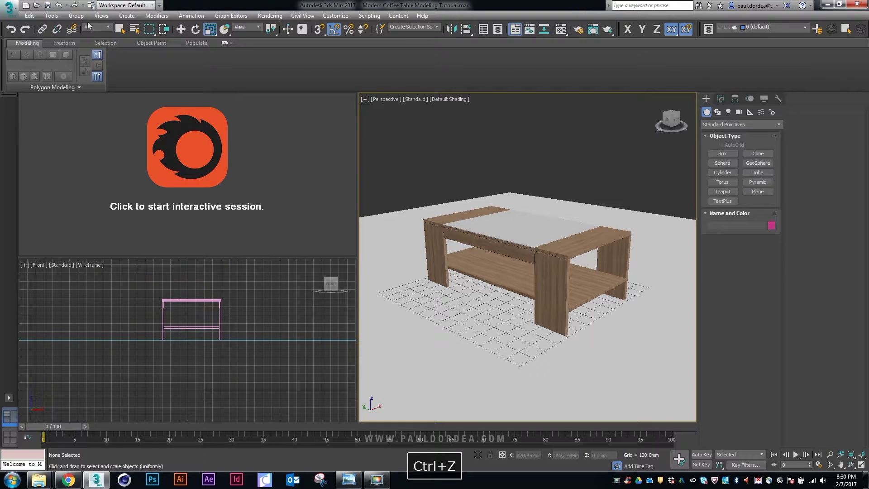
# Create a Physical Camera from the current Perspective view and clear the selection
pyautogui.click(95, 15)
pyautogui.click(176, 141)
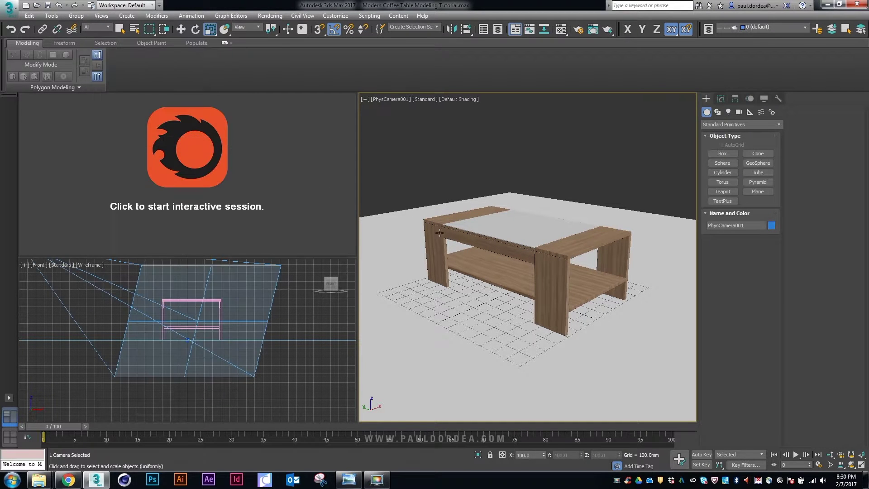
pyautogui.scroll(-4, 214, 308)
pyautogui.click(118, 301)
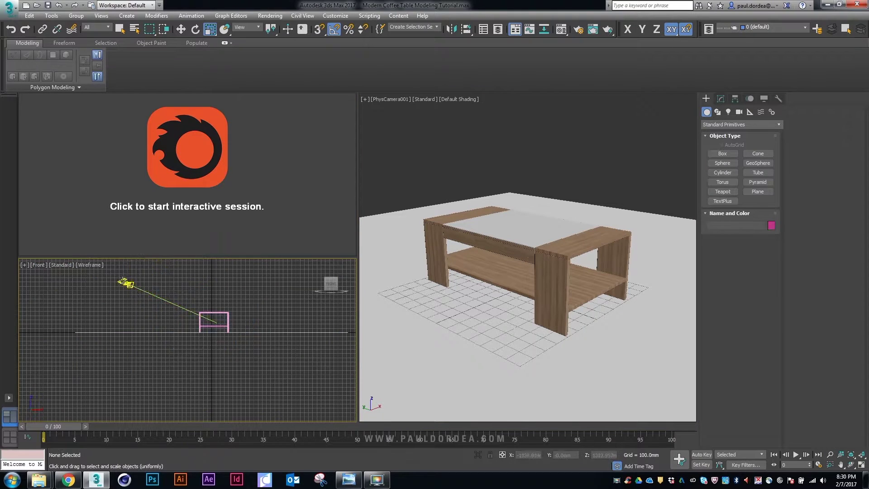
# Select the physical camera in the Front view and enable Auto Vertical Tilt Correction in its Perspective Control settings
pyautogui.click(125, 282)
pyautogui.click(720, 98)
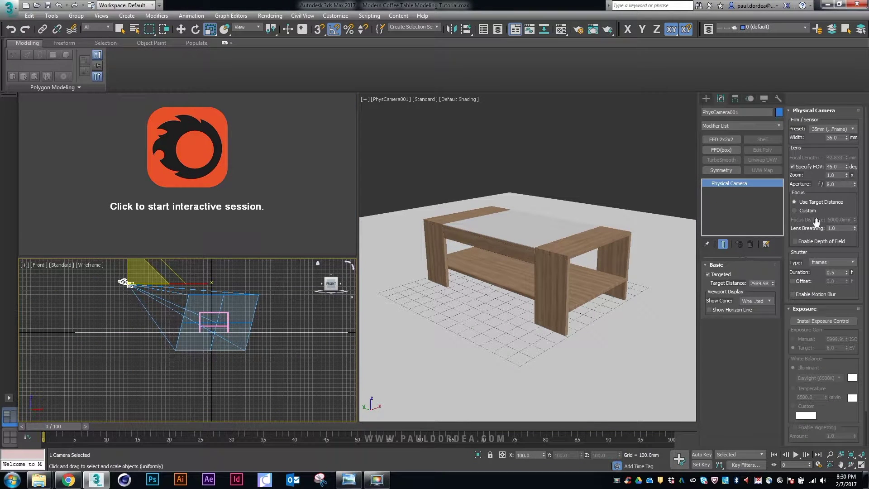
pyautogui.click(790, 111)
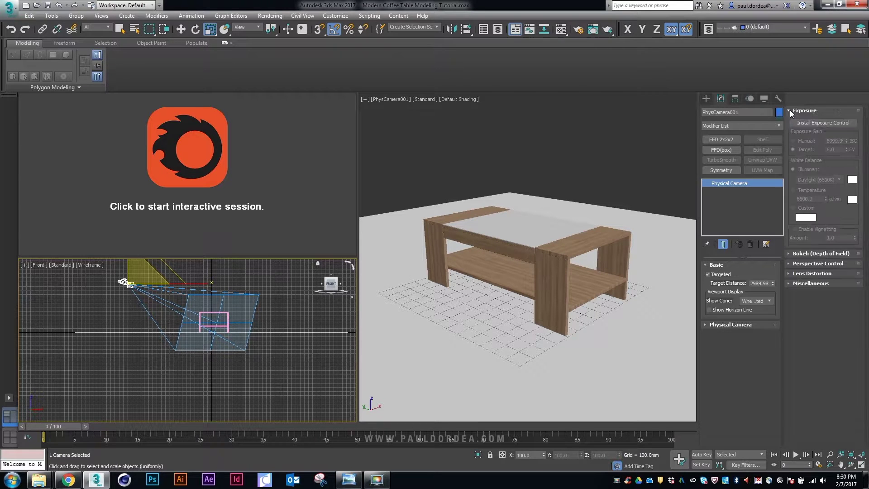
pyautogui.click(794, 262)
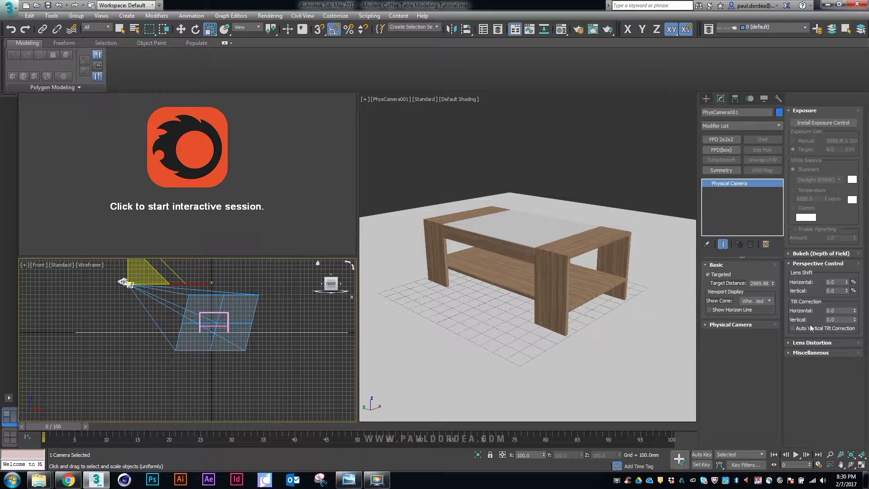
pyautogui.click(793, 328)
# Show the safe frame in the camera view, then adjust the camera's framing and perspective around the table and clear the selection
pyautogui.middleClick(567, 244)
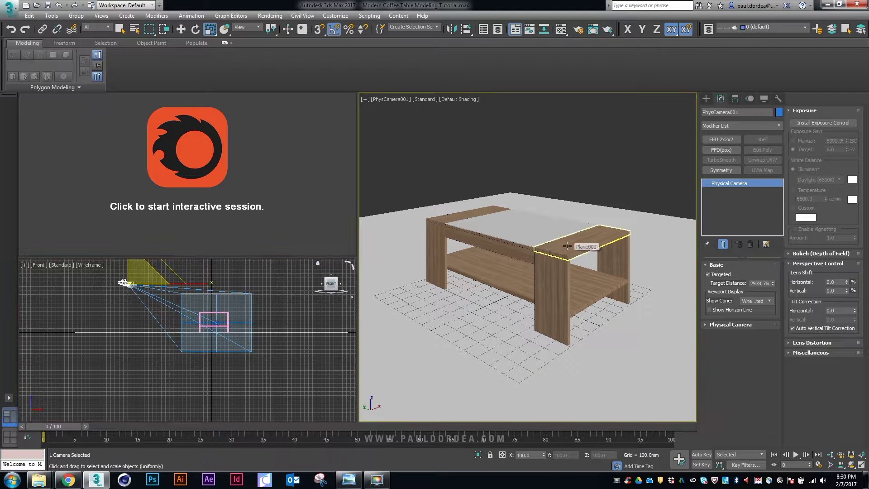
pyautogui.hotkey('shift', 'f')
pyautogui.moveTo(559, 257); pyautogui.dragTo(557, 245, button='middle')
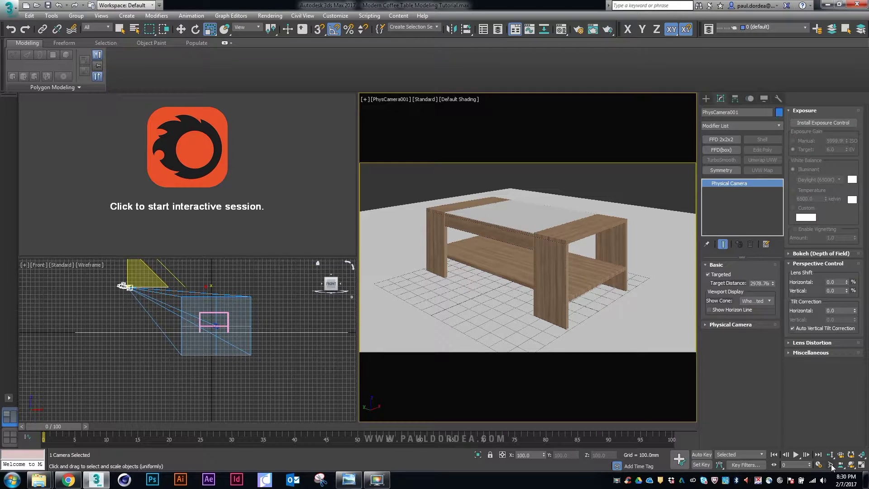
pyautogui.click(839, 456)
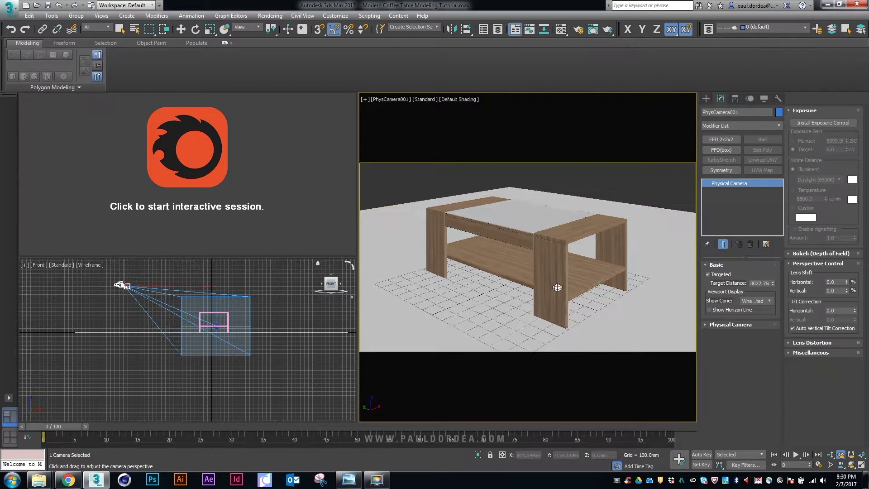
pyautogui.moveTo(534, 213); pyautogui.dragTo(517, 225)
pyautogui.press('r')
pyautogui.click(617, 185)
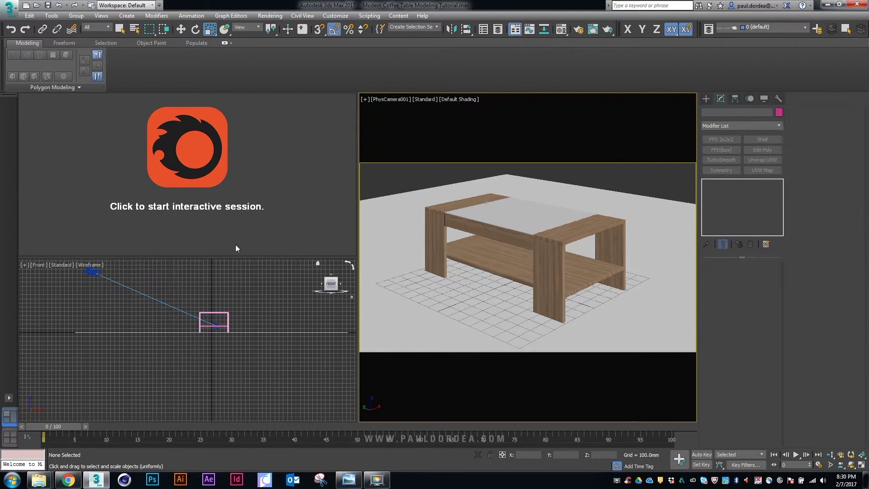
# Save the scene and start the Corona interactive session, checking that the render setup targets the physical camera
pyautogui.hotkey('ctrl', 's')
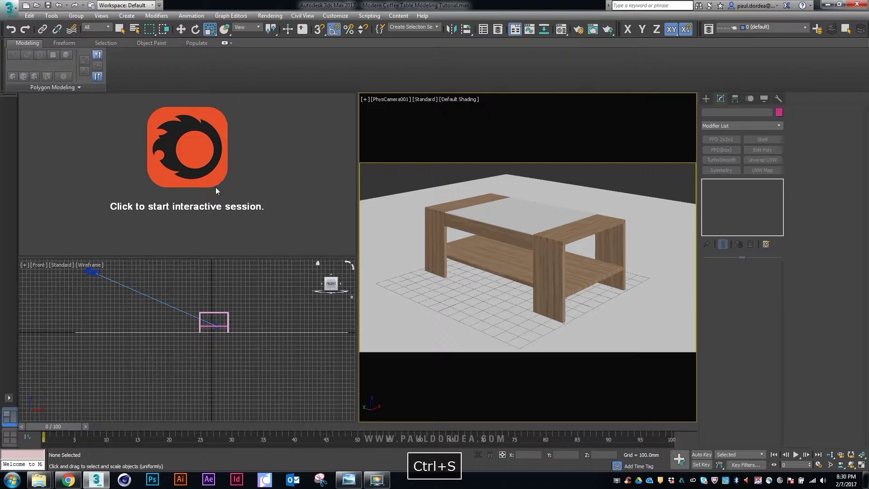
pyautogui.click(216, 187)
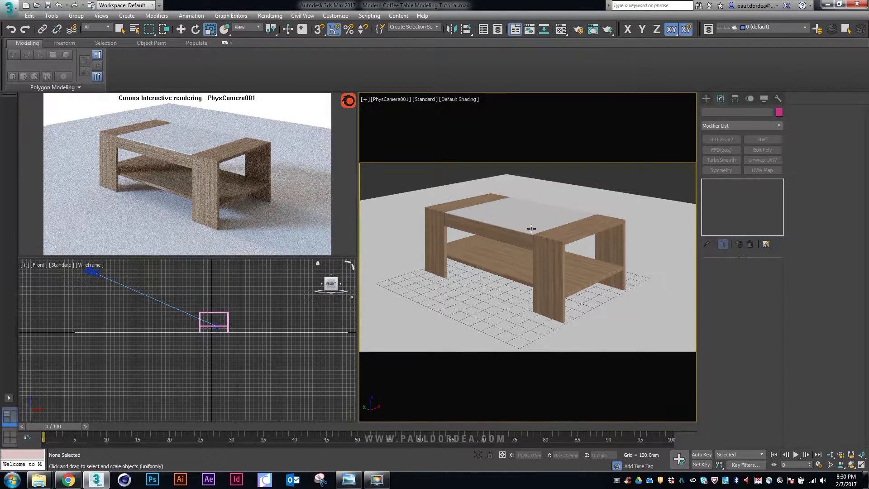
pyautogui.click(578, 32)
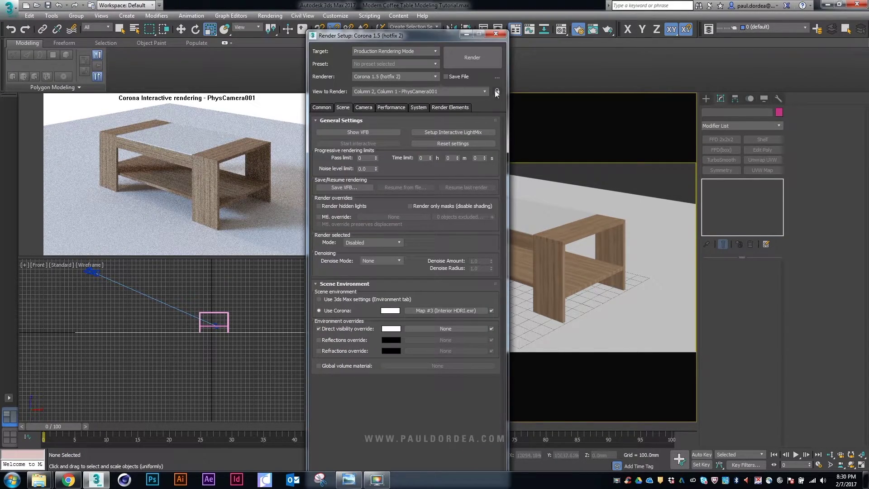
pyautogui.click(496, 34)
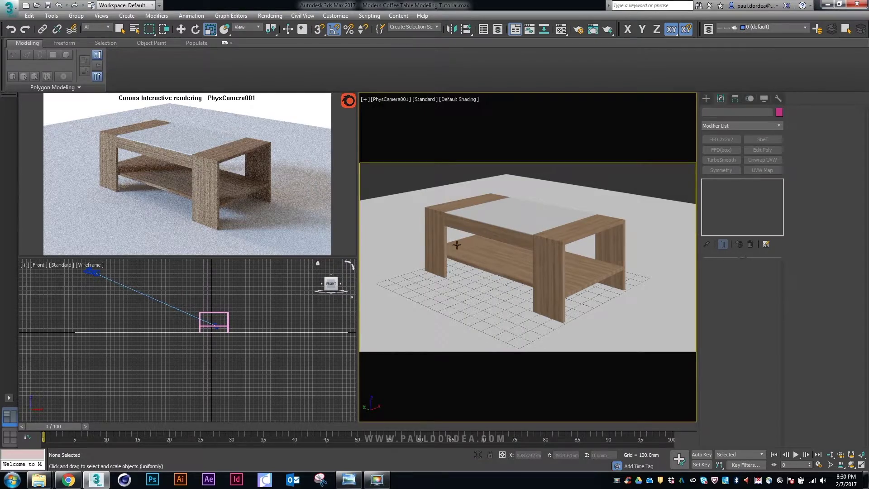
# Select the physical camera and move it horizontally closer to the table in an orthographic view
pyautogui.click(94, 271)
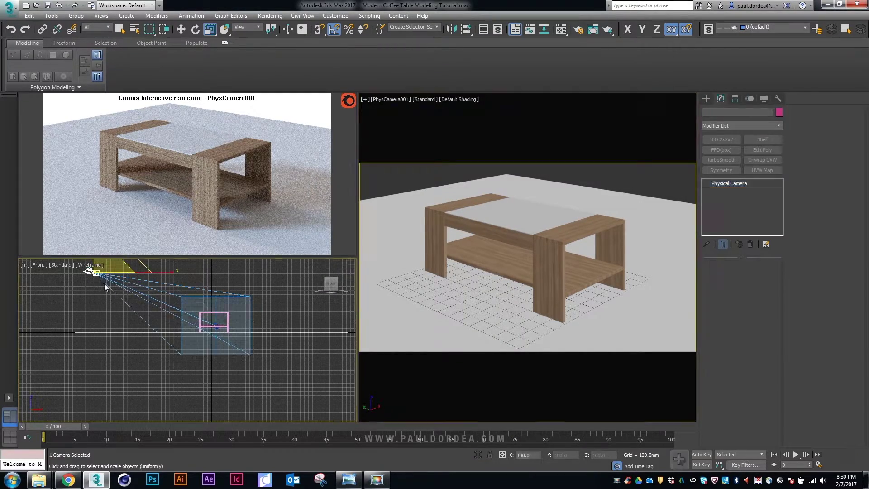
pyautogui.keyDown('alt'); pyautogui.moveTo(104, 283); pyautogui.dragTo(222, 329, button='middle'); pyautogui.keyUp('alt')
pyautogui.press('w')
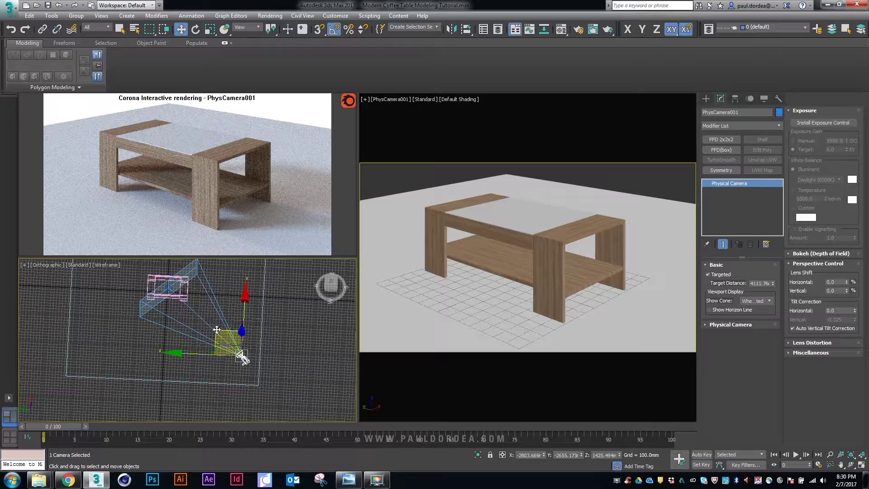
pyautogui.moveTo(215, 331); pyautogui.dragTo(193, 330)
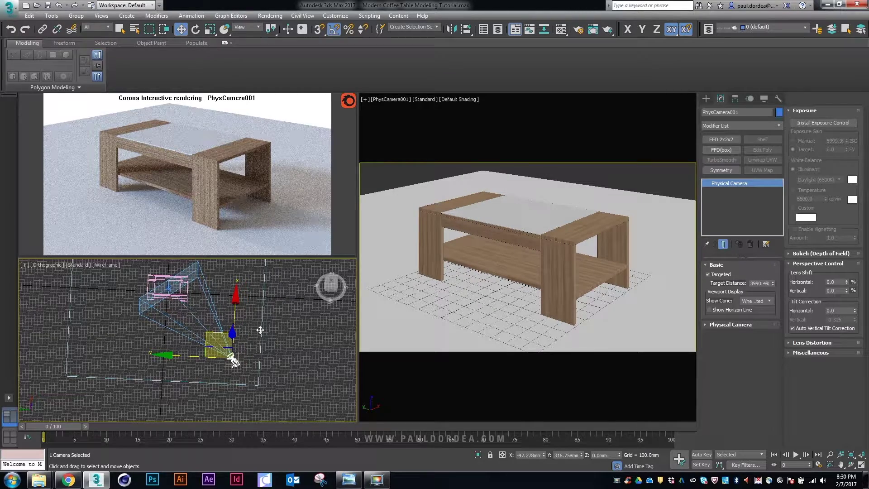
# Stop the interactive rendering, move the camera horizontally towards the table's front and lower it to about Z 1350 mm
pyautogui.click(347, 103)
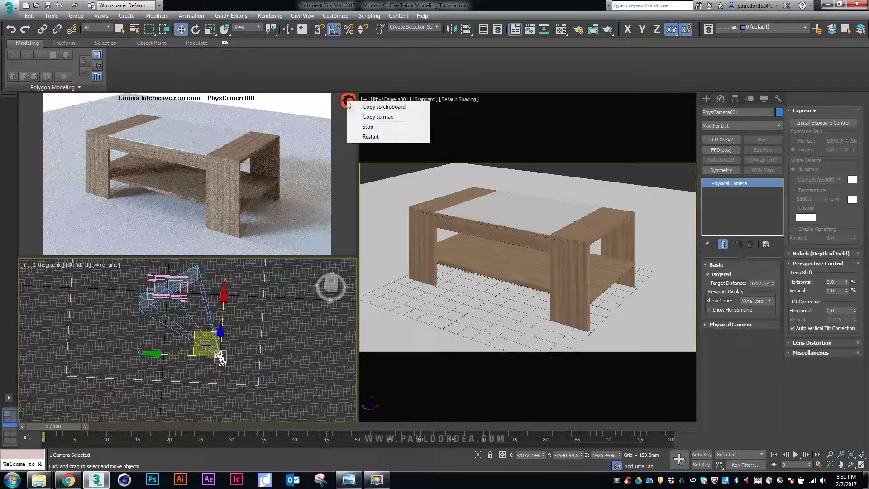
pyautogui.click(368, 126)
pyautogui.rightClick(196, 324)
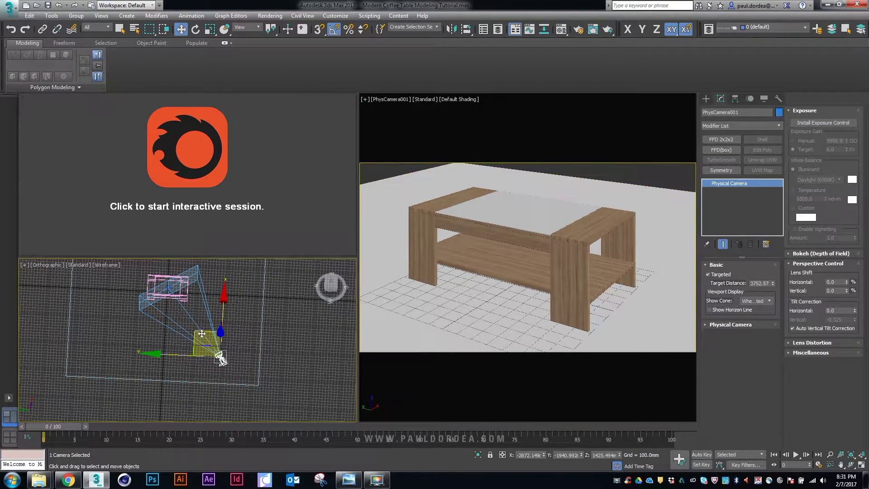
pyautogui.moveTo(201, 333); pyautogui.dragTo(186, 342)
pyautogui.keyDown('alt'); pyautogui.moveTo(196, 337); pyautogui.dragTo(184, 292, button='middle'); pyautogui.keyUp('alt')
pyautogui.moveTo(184, 292); pyautogui.dragTo(180, 296)
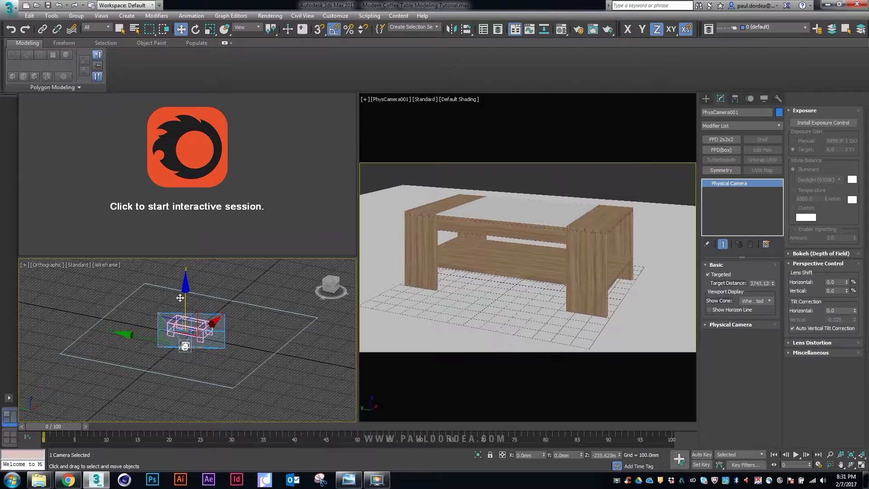
# Compare the view with the coffee table reference photo, then raise the camera to about Z 1544 mm and shift it horizontally
pyautogui.click(349, 479)
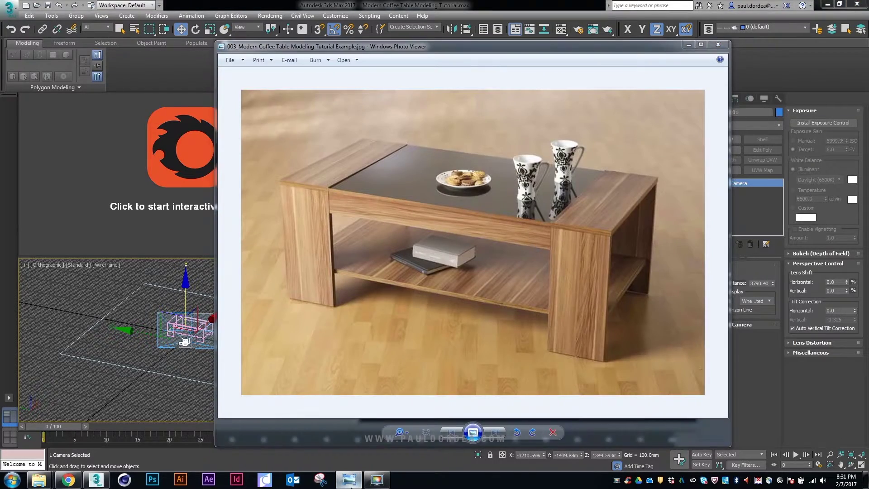
pyautogui.click(349, 480)
pyautogui.click(348, 480)
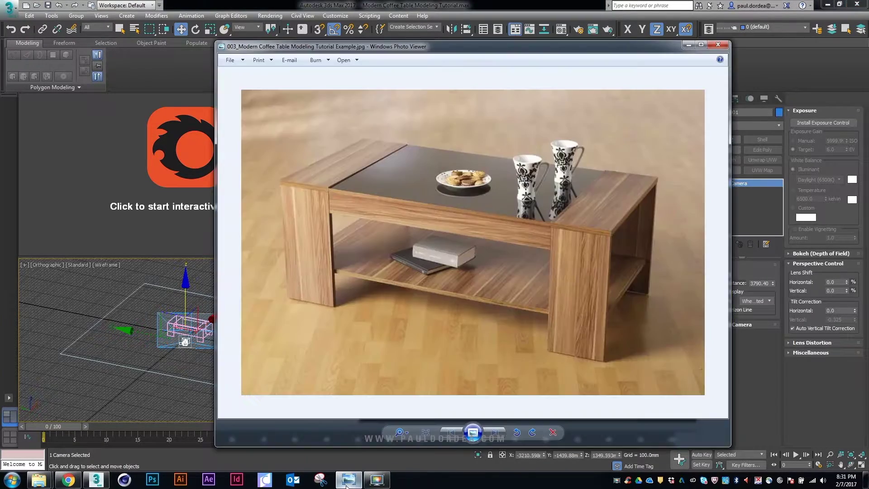
pyautogui.click(346, 487)
pyautogui.moveTo(186, 301); pyautogui.dragTo(179, 294)
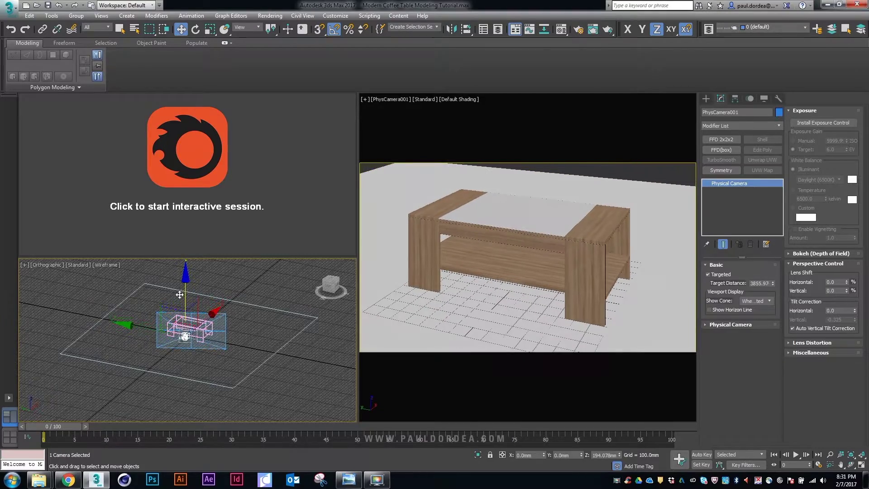
pyautogui.keyDown('alt'); pyautogui.moveTo(195, 329); pyautogui.dragTo(158, 340, button='middle'); pyautogui.keyUp('alt')
pyautogui.moveTo(153, 341); pyautogui.dragTo(151, 333)
# Select the camera's target and move it along the Y axis to about Y 7 mm
pyautogui.rightClick(180, 318)
pyautogui.click(164, 306)
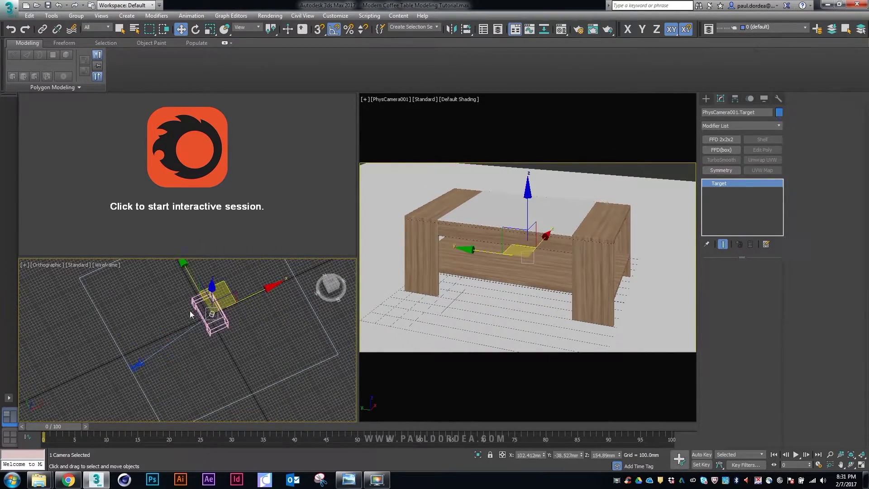
pyautogui.keyDown('alt'); pyautogui.moveTo(190, 315); pyautogui.dragTo(186, 319, button='middle'); pyautogui.keyUp('alt')
pyautogui.moveTo(197, 283); pyautogui.dragTo(197, 281)
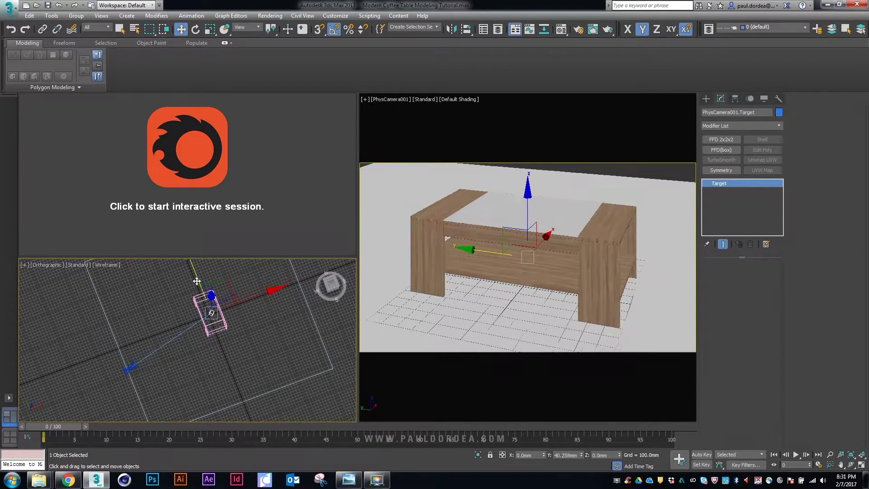
# Reselect the camera, disable Auto Vertical Tilt Correction, set the vertical tilt to -0.185 and fine-tune the framing
pyautogui.click(130, 367)
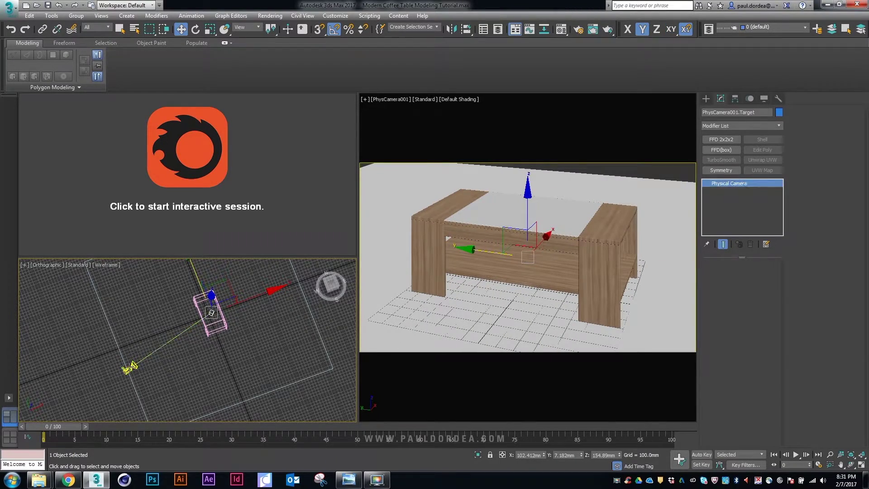
pyautogui.keyDown('alt'); pyautogui.moveTo(131, 368); pyautogui.dragTo(150, 337, button='middle'); pyautogui.keyUp('alt')
pyautogui.click(812, 328)
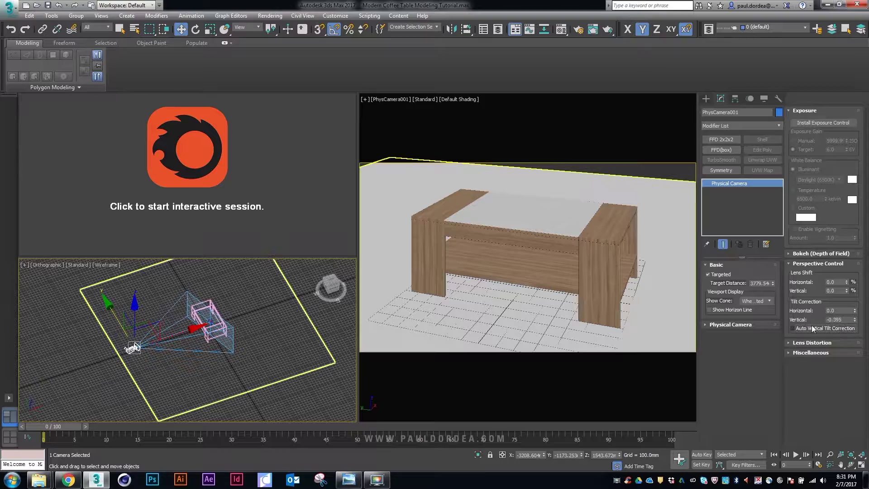
pyautogui.moveTo(857, 319); pyautogui.dragTo(854, 311)
pyautogui.moveTo(618, 275); pyautogui.dragTo(617, 273, button='middle')
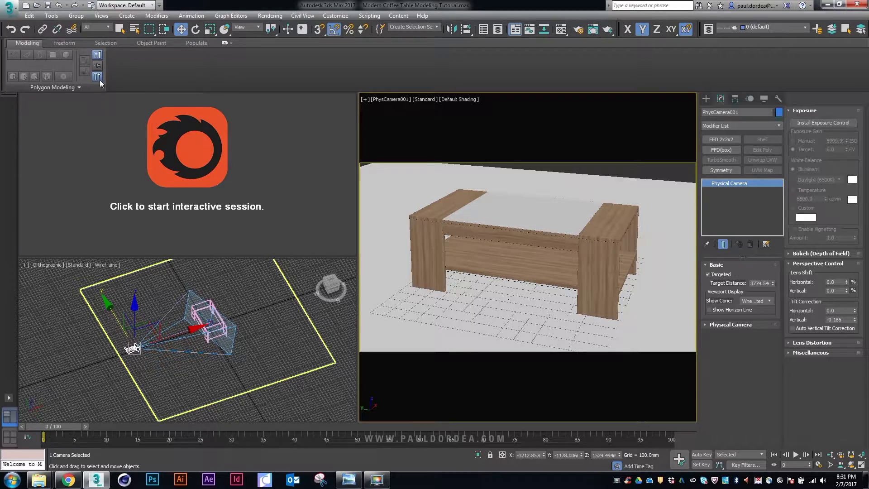
# Restart the interactive rendering and set the U offset of the Interior HDRI.exr map to 0.05 in the Material Editor
pyautogui.click(206, 161)
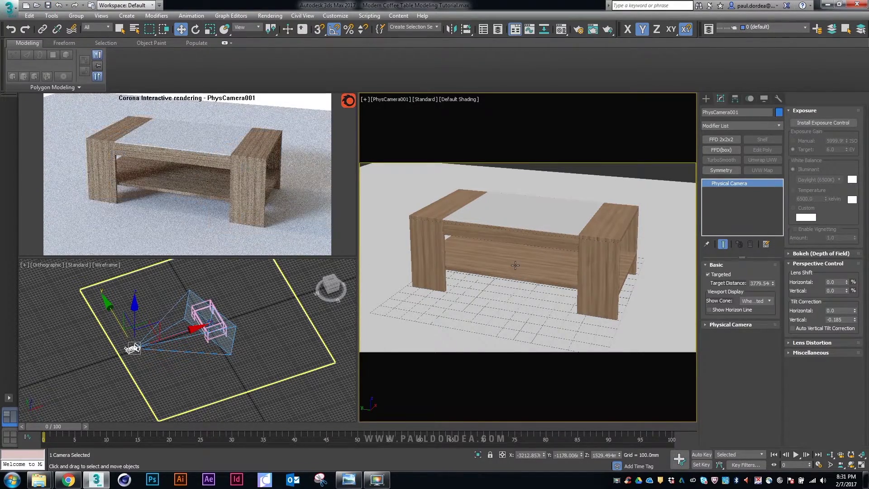
pyautogui.press('m')
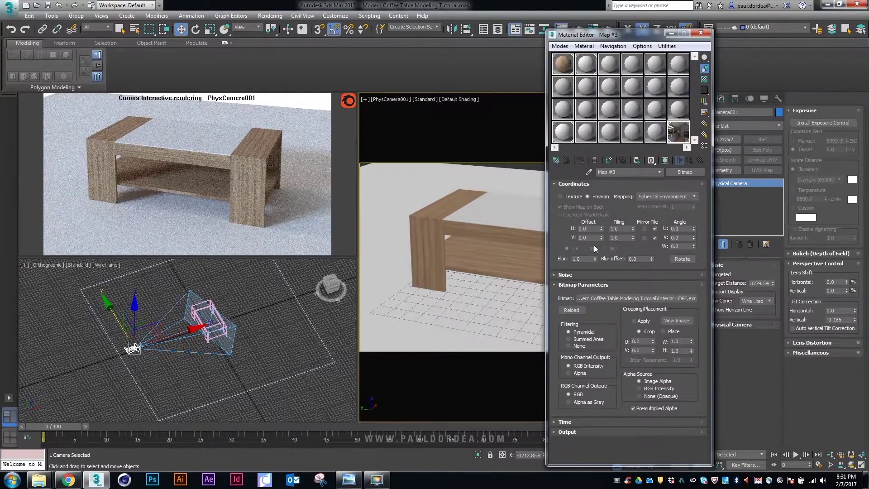
pyautogui.click(600, 228)
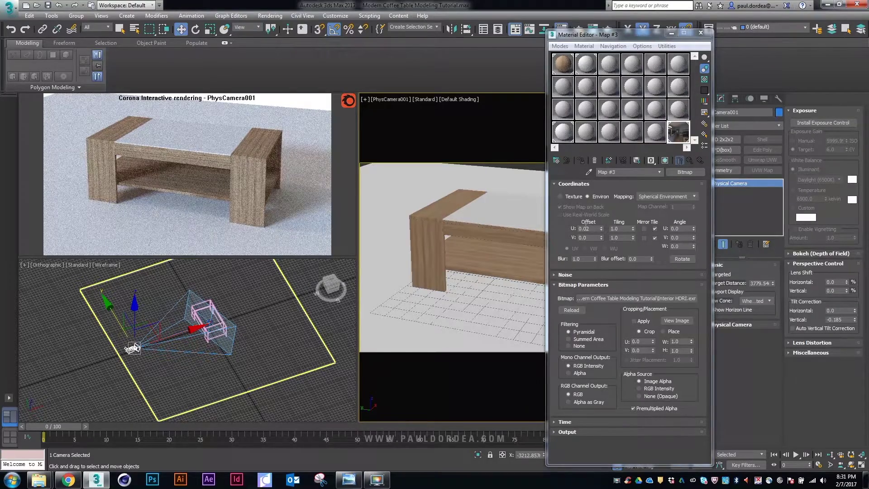
pyautogui.doubleClick(595, 228)
pyautogui.write('0.05')
pyautogui.press('Return')
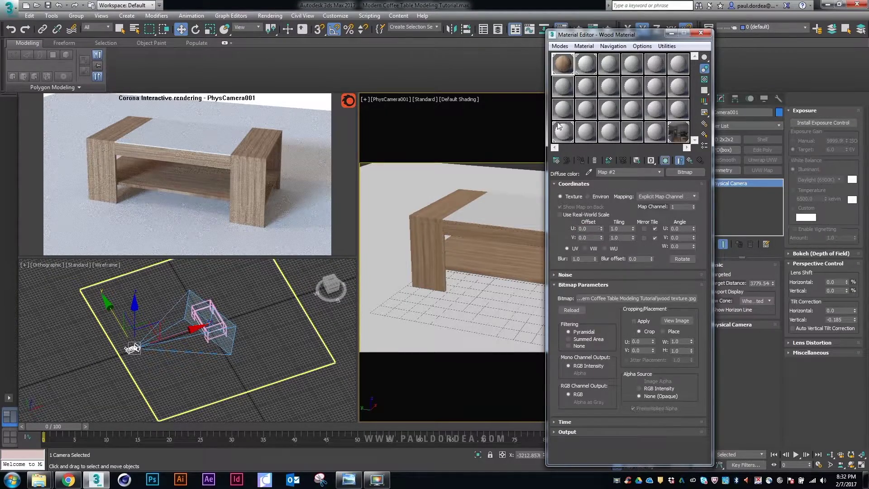
# Set the Wood Material's reflection level to 1 and its reflection glossiness to 0.5
pyautogui.click(689, 162)
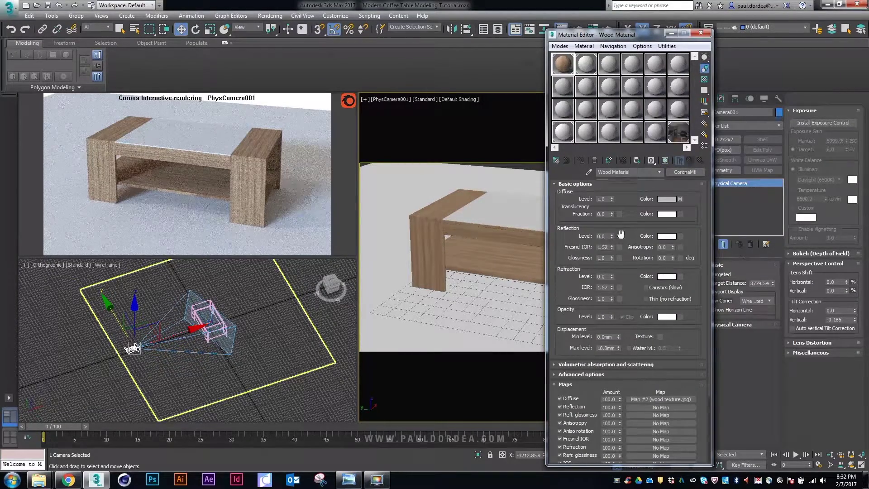
pyautogui.doubleClick(602, 236)
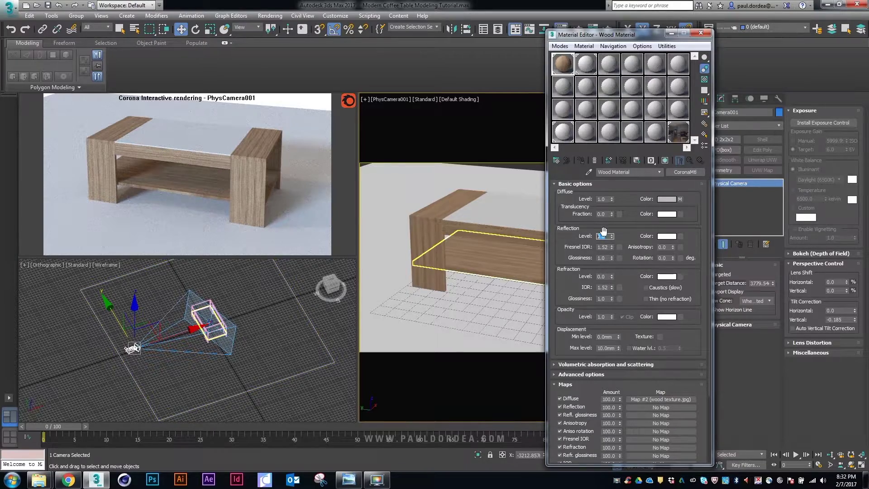
pyautogui.write('1')
pyautogui.press('Return')
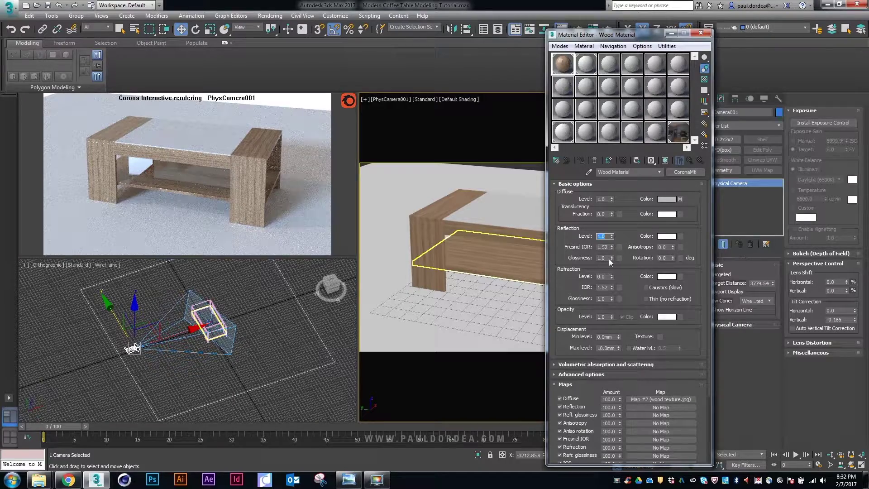
pyautogui.rightClick(610, 259)
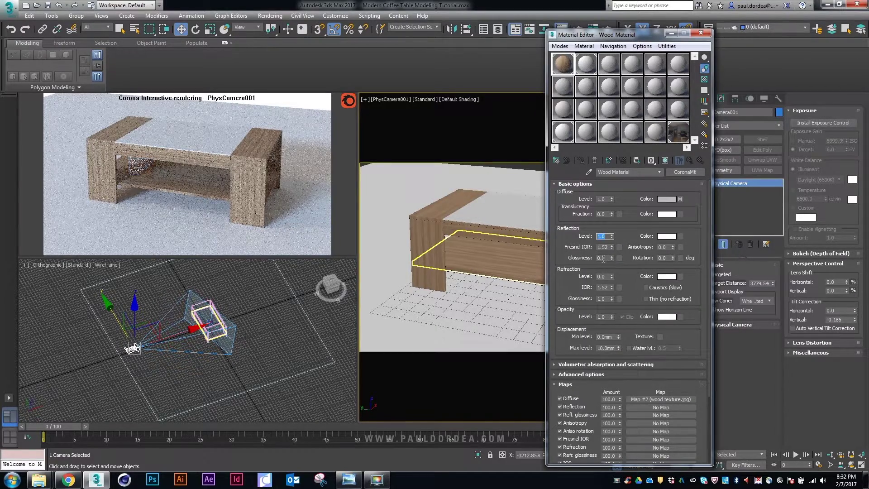
pyautogui.doubleClick(603, 258)
pyautogui.write('0.5')
pyautogui.press('Return')
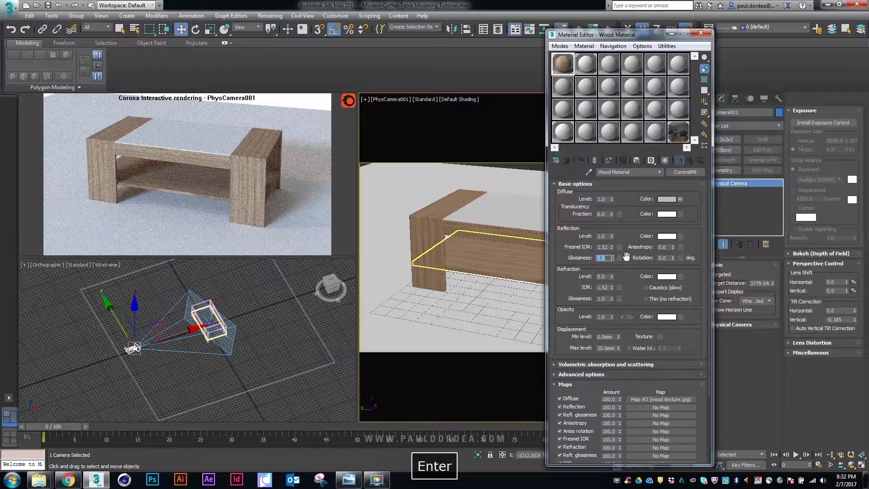
# Open Windows Task Manager and set the processor affinity of 3dsmax.exe to exclude CPU 7
pyautogui.rightClick(544, 483)
pyautogui.click(577, 453)
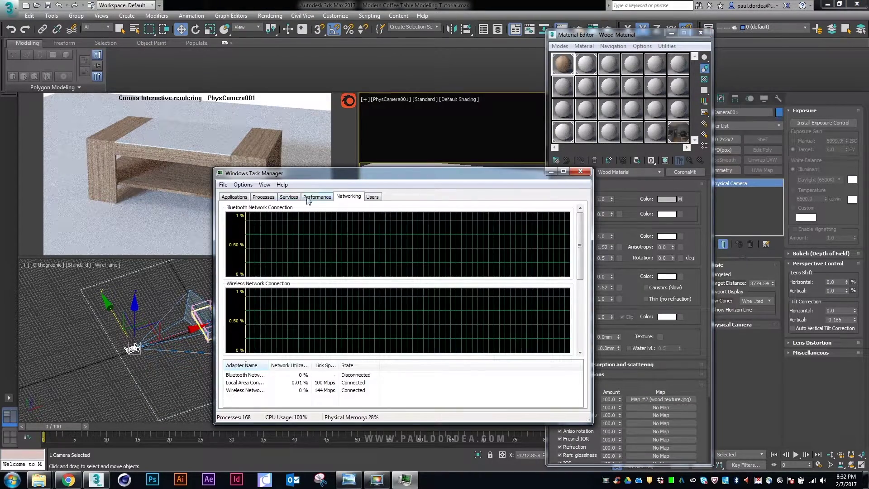
pyautogui.click(307, 198)
pyautogui.click(288, 197)
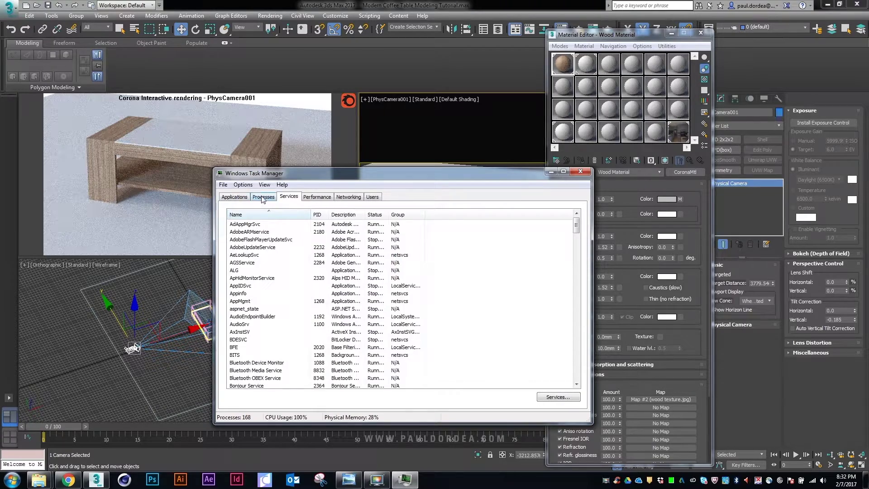
pyautogui.click(262, 198)
pyautogui.rightClick(264, 224)
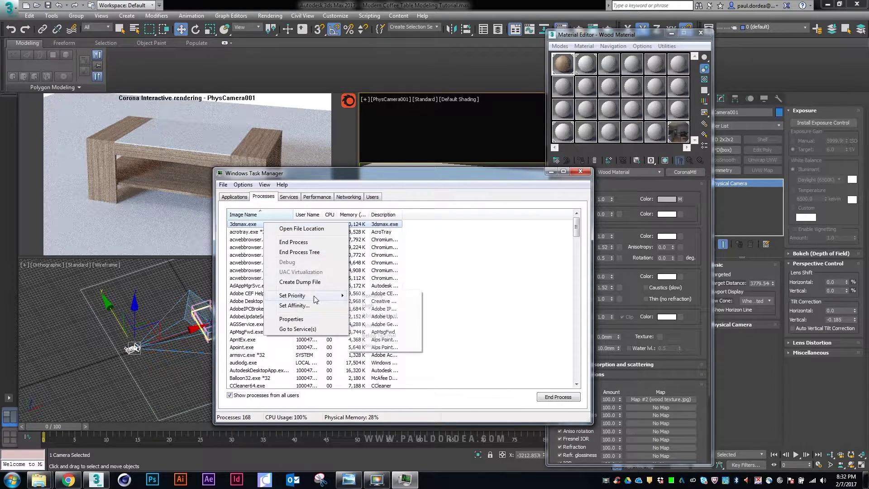
pyautogui.click(293, 306)
pyautogui.click(230, 289)
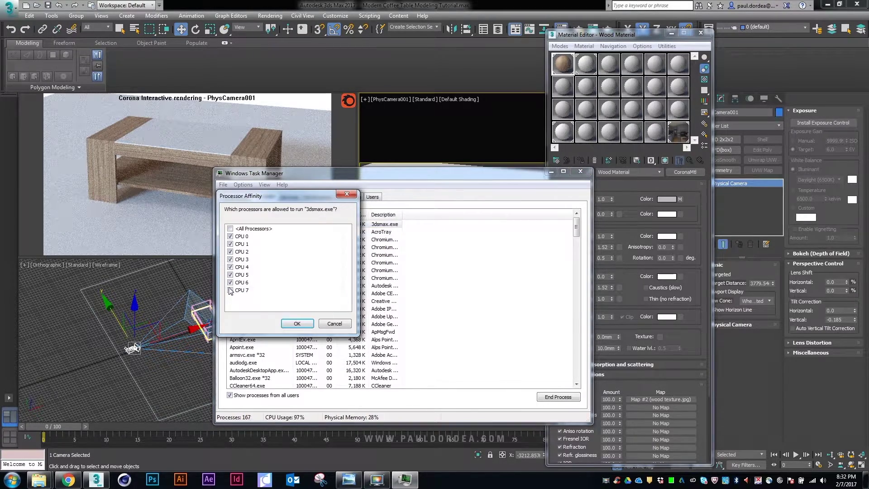
pyautogui.click(297, 323)
pyautogui.click(580, 172)
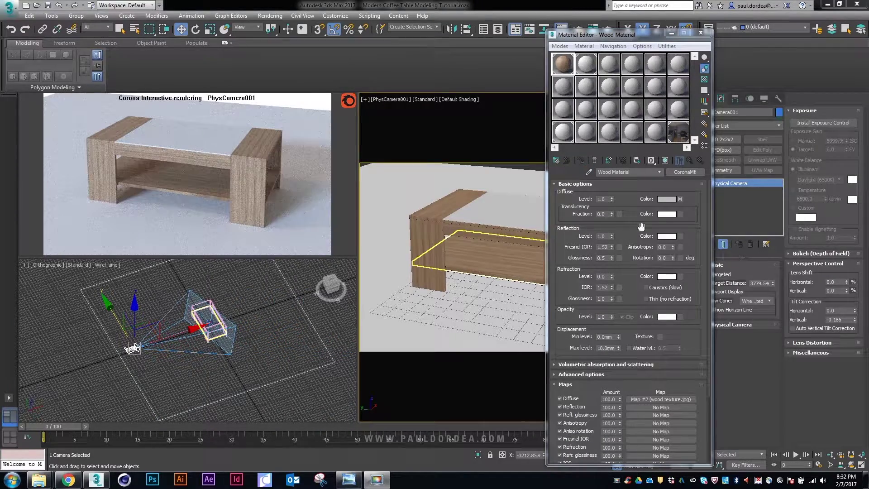
# Try reflection glossiness values of 0.7 and 0.85 on the Wood Material and settle on 0.8
pyautogui.doubleClick(603, 257)
pyautogui.write('7')
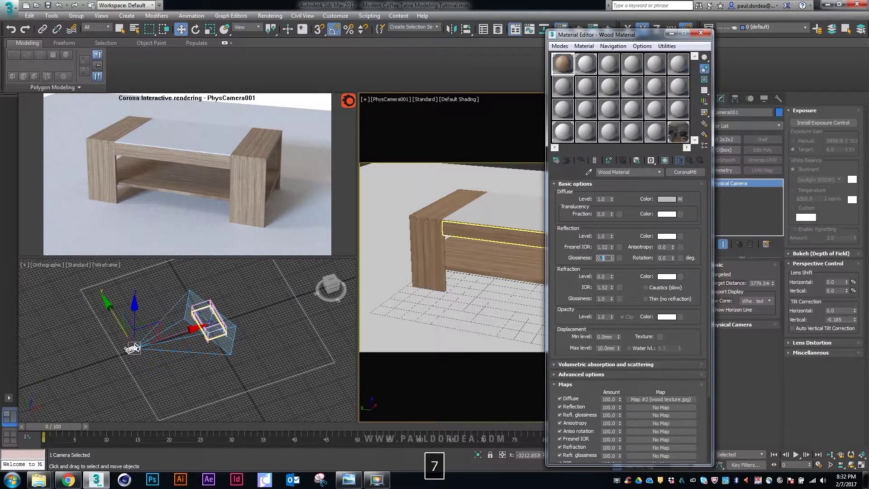
pyautogui.press('Return')
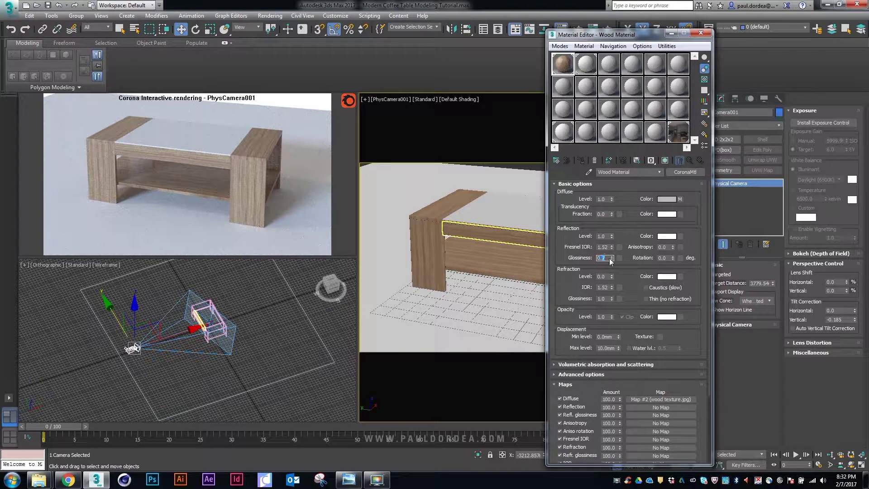
pyautogui.write('0.85')
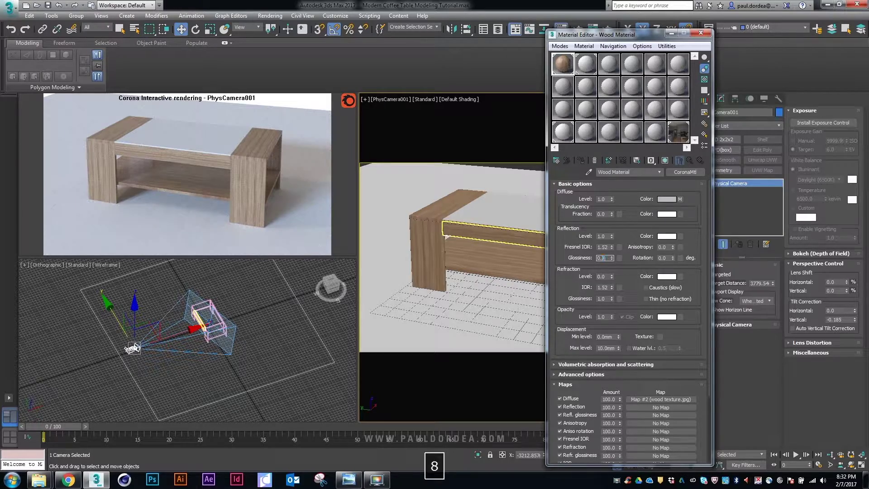
pyautogui.press('Return')
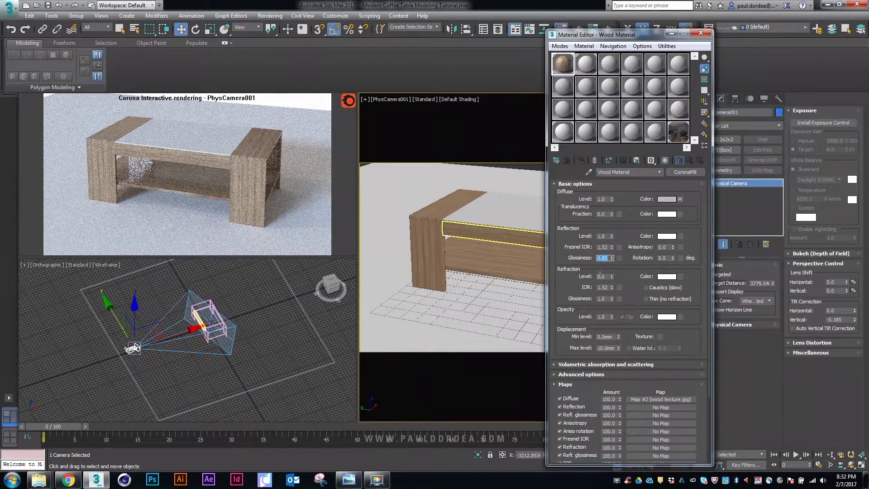
pyautogui.write('0.8')
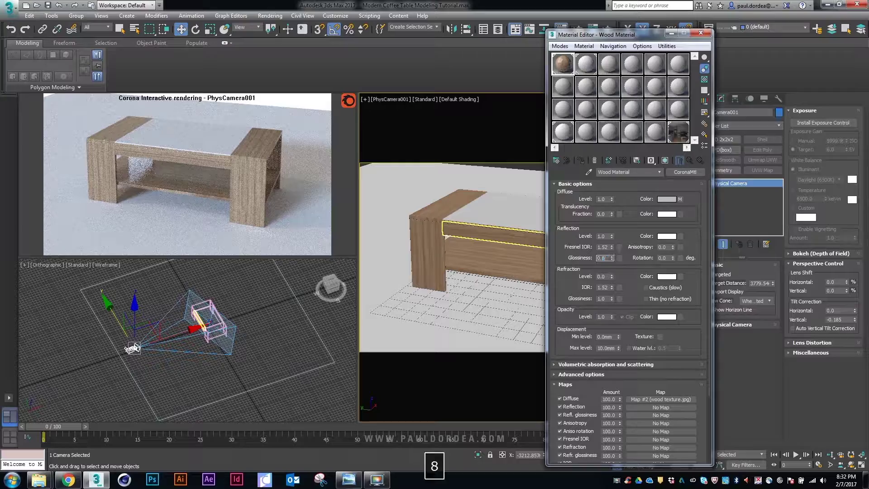
pyautogui.press('Return')
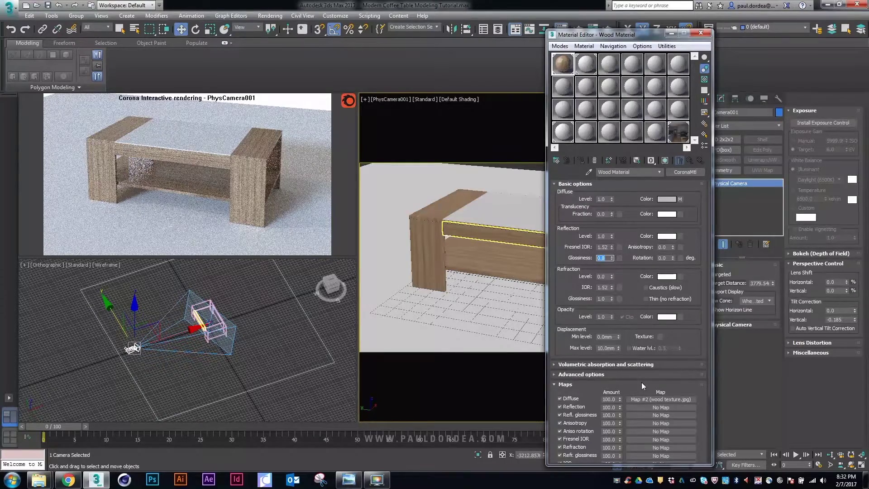
pyautogui.moveTo(569, 339)
pyautogui.mouseDown()
pyautogui.moveTo(573, 256)
pyautogui.moveTo(572, 342)
pyautogui.mouseUp()
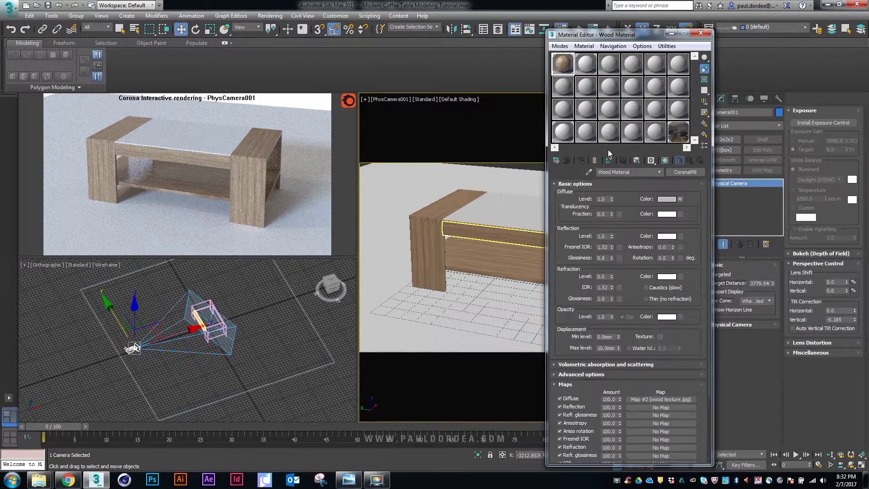
# Set the Glass Material's reflection level and refraction level to 1
pyautogui.click(587, 64)
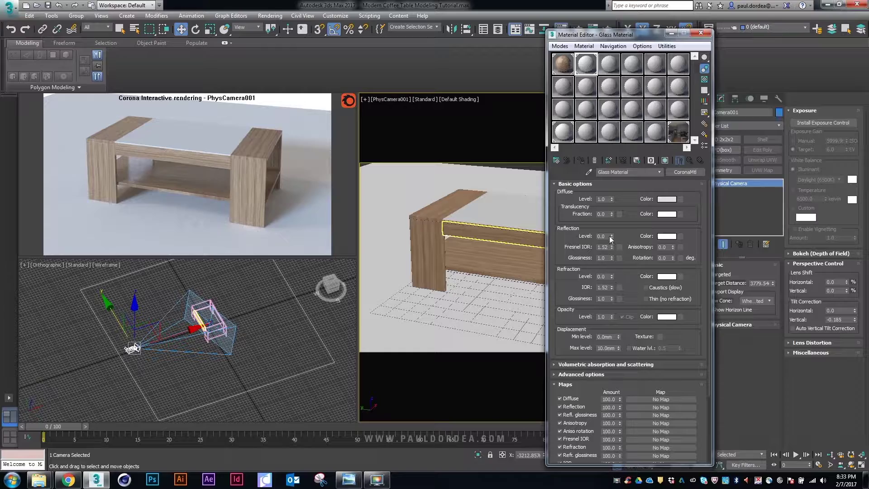
pyautogui.moveTo(612, 236); pyautogui.dragTo(611, 175)
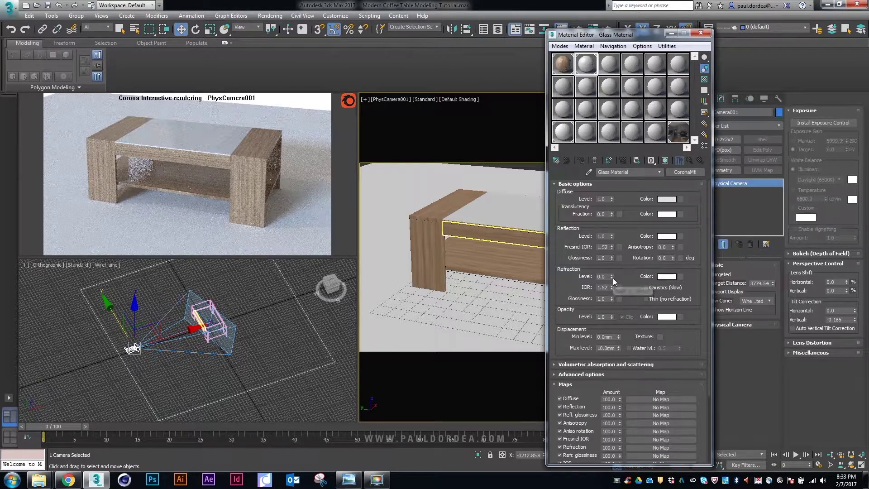
pyautogui.moveTo(612, 276); pyautogui.dragTo(618, 252)
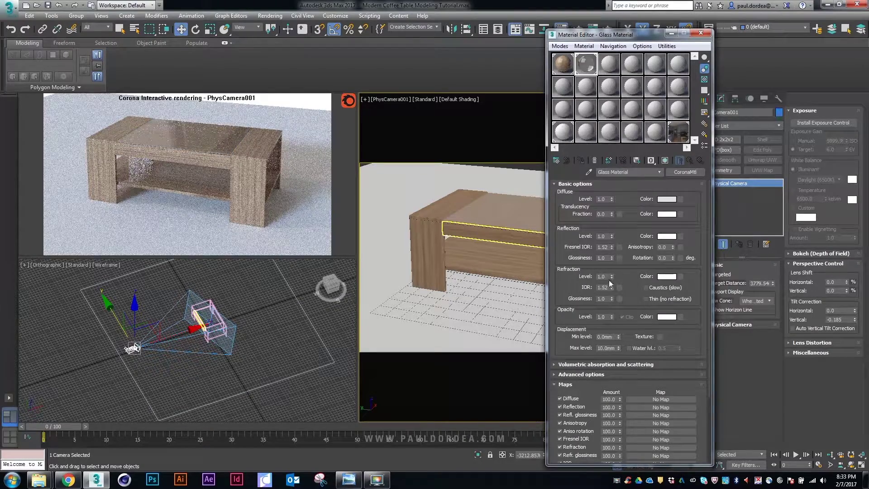
# Tint the Glass Material's refraction color a very pale cyan, about RGB 213, 237, 239
pyautogui.click(663, 277)
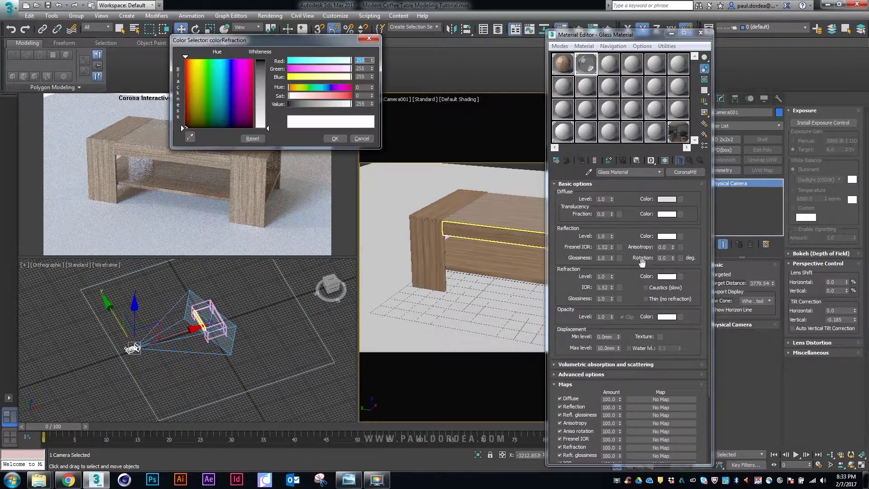
pyautogui.click(220, 85)
pyautogui.moveTo(268, 128); pyautogui.dragTo(268, 106)
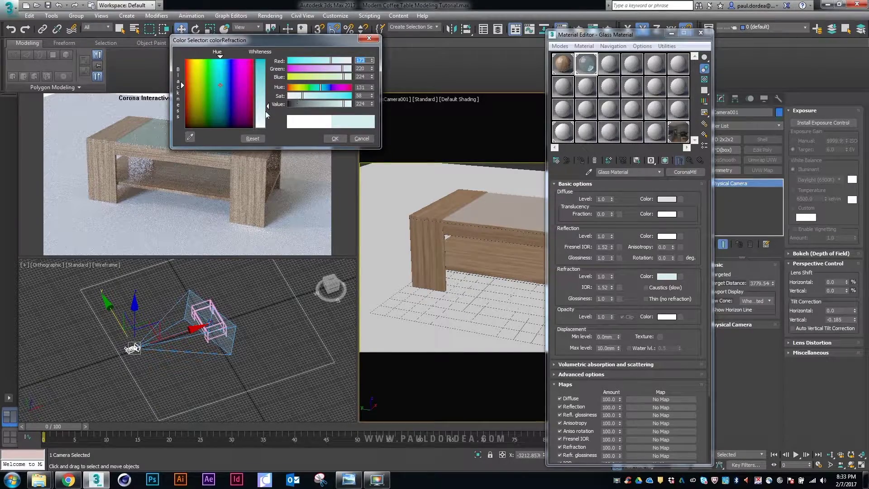
pyautogui.click(265, 116)
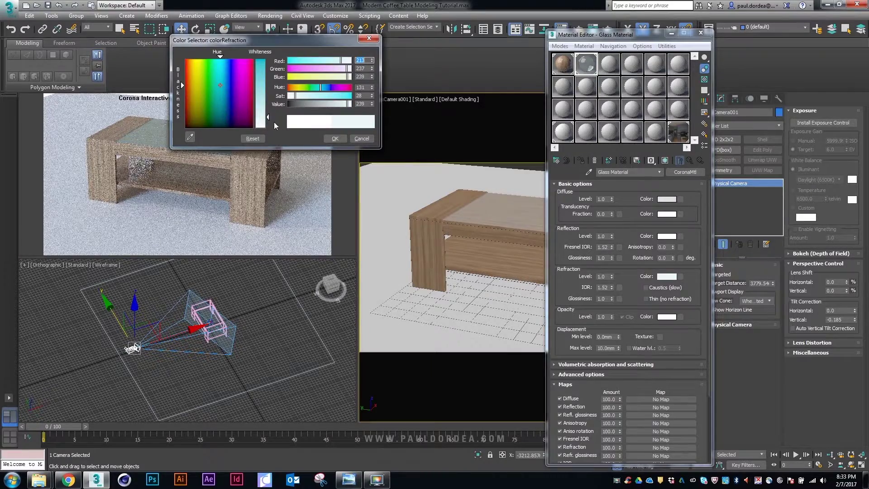
pyautogui.click(334, 138)
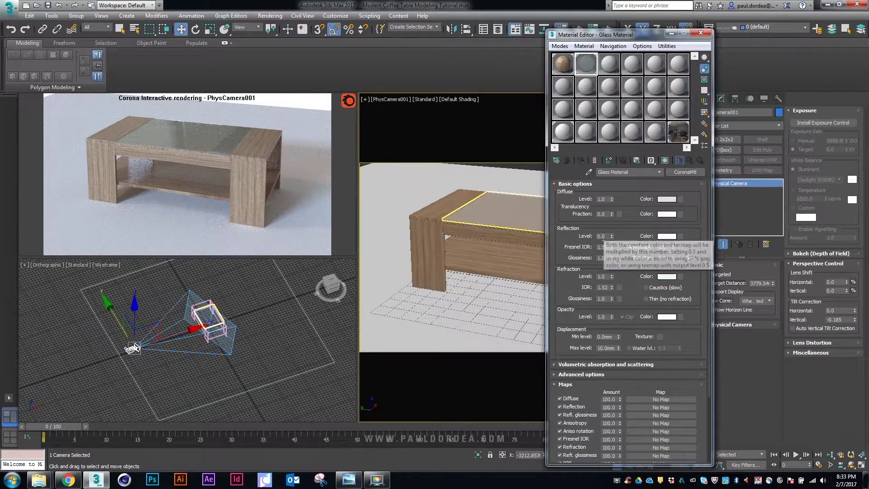
# Set the Glass Material's reflection level to 0.7 and close the Material Editor
pyautogui.doubleClick(606, 236)
pyautogui.write('0.7')
pyautogui.press('Return')
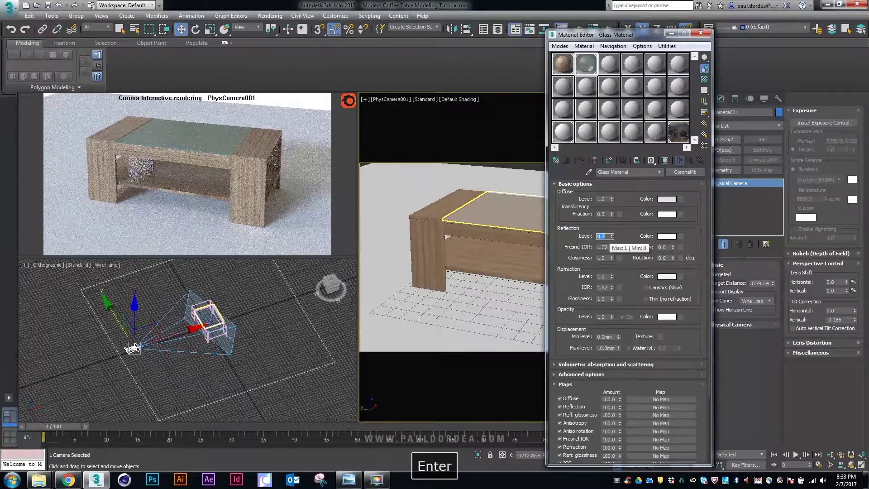
pyautogui.click(701, 33)
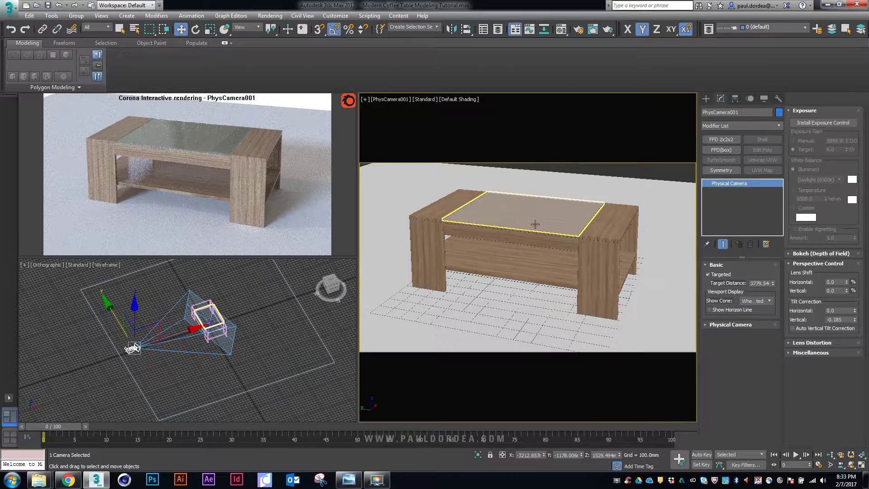
# Stop the Corona interactive rendering and maximize the orthographic viewport with default shading
pyautogui.click(428, 250)
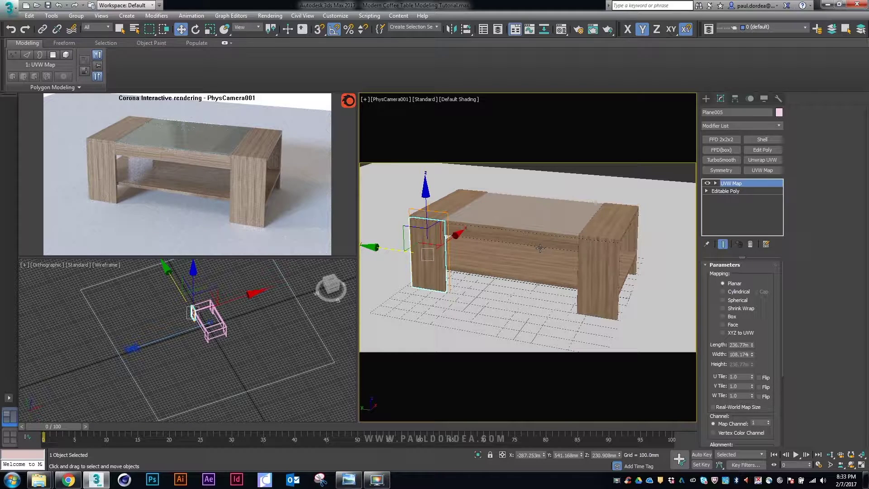
pyautogui.click(255, 336)
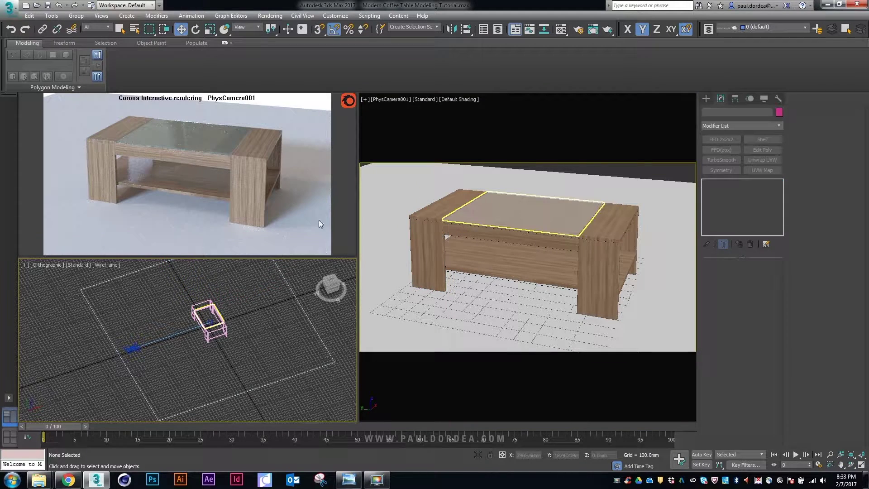
pyautogui.click(349, 103)
pyautogui.click(368, 126)
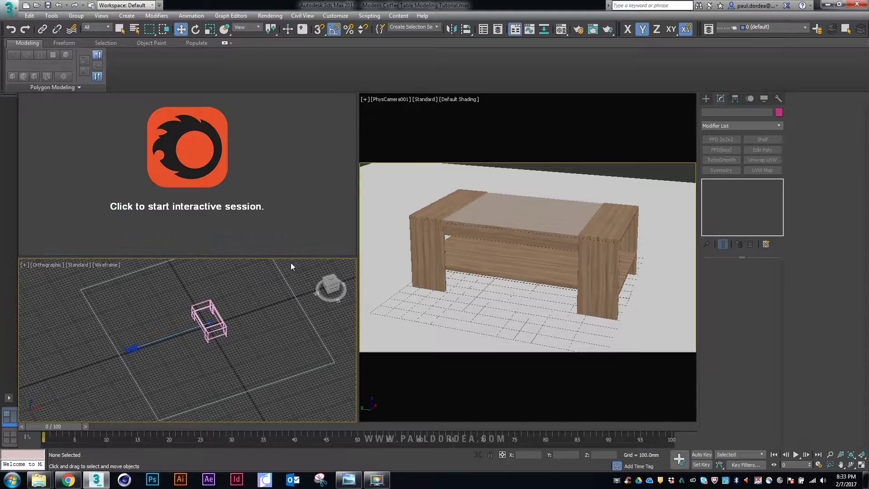
pyautogui.hotkey('alt', 'w')
pyautogui.moveTo(271, 284)
pyautogui.keyDown('alt'); pyautogui.mouseDown(button='middle')
pyautogui.moveTo(305, 247)
pyautogui.moveTo(304, 268)
pyautogui.mouseUp(button='middle'); pyautogui.keyUp('alt')
pyautogui.press('F3')
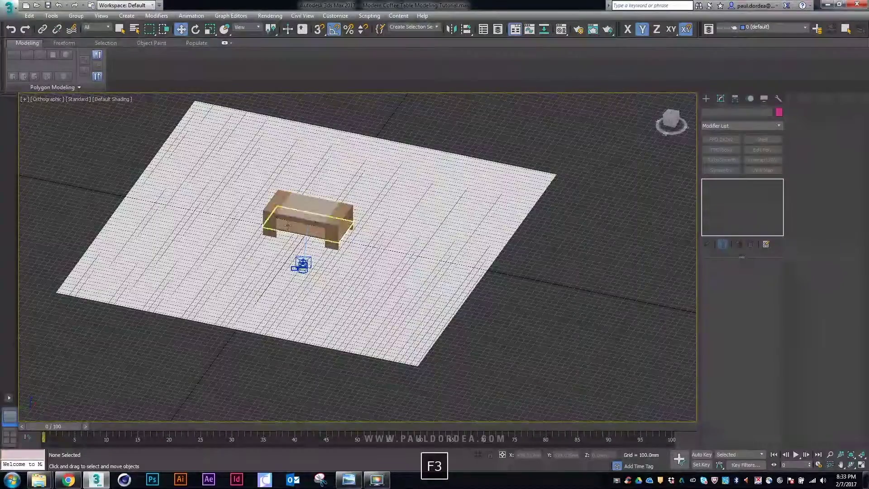
# Hide the grid in the orthographic viewport, select the table's near leg and show the scene in wireframe
pyautogui.keyDown('alt'); pyautogui.moveTo(290, 233); pyautogui.dragTo(329, 227, button='middle'); pyautogui.keyUp('alt')
pyautogui.scroll(4, 313, 218)
pyautogui.press('g')
pyautogui.scroll(-1, 312, 216)
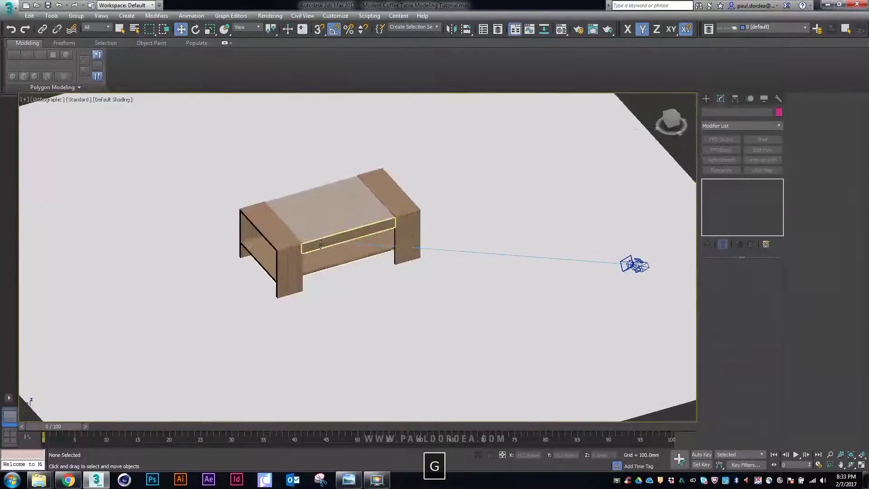
pyautogui.scroll(4, 311, 216)
pyautogui.click(233, 268)
pyautogui.scroll(-3, 243, 264)
pyautogui.press('F3')
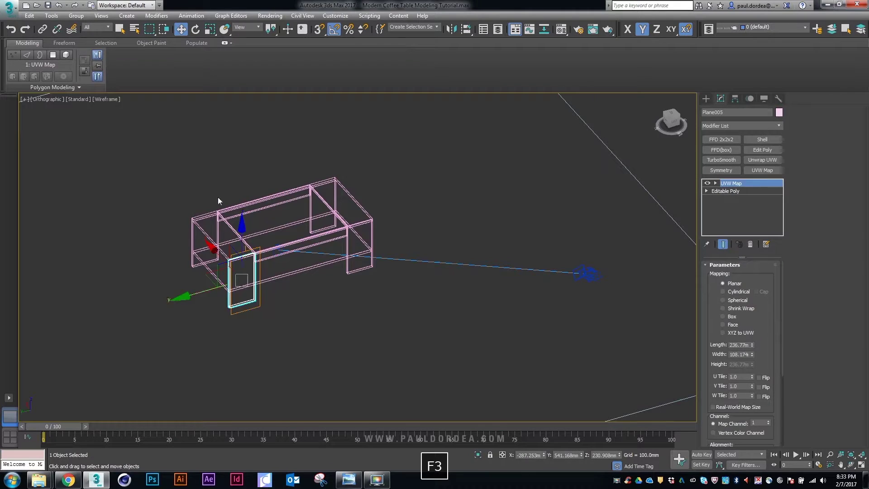
pyautogui.moveTo(164, 159); pyautogui.dragTo(341, 271)
pyautogui.rightClick(320, 252)
pyautogui.moveTo(380, 351)
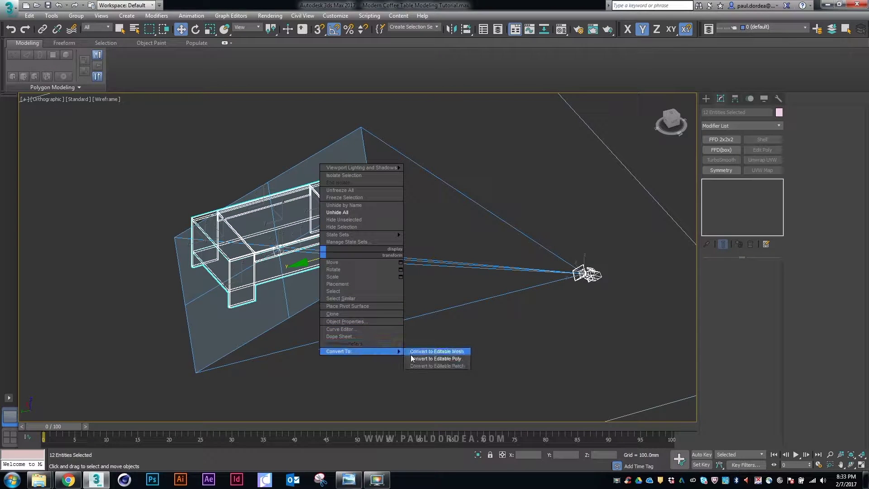
pyautogui.click(411, 359)
pyautogui.click(399, 340)
# Select the physical camera and hide it in the orthographic viewport
pyautogui.moveTo(178, 177); pyautogui.dragTo(501, 262)
pyautogui.rightClick(474, 253)
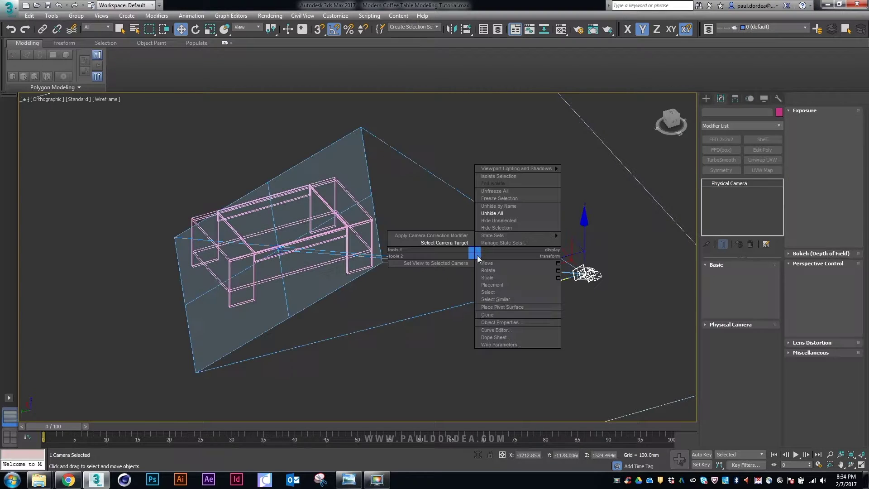
pyautogui.click(496, 227)
# Select all the coffee table parts, frame them in the viewport and restore the shaded display
pyautogui.moveTo(391, 151); pyautogui.dragTo(159, 325)
pyautogui.press('z')
pyautogui.press('F3')
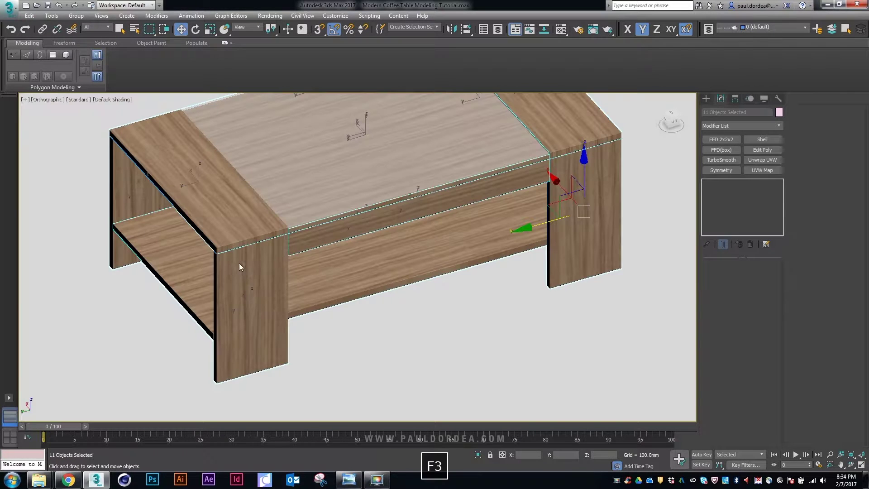
pyautogui.press('F4')
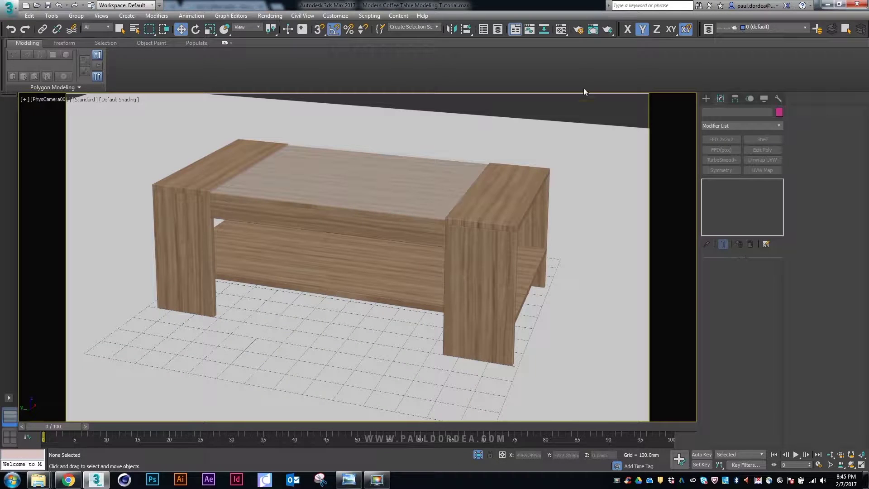
# Isolate the coffee table object and switch from the camera view to a maximized orthographic viewport
pyautogui.click(503, 189)
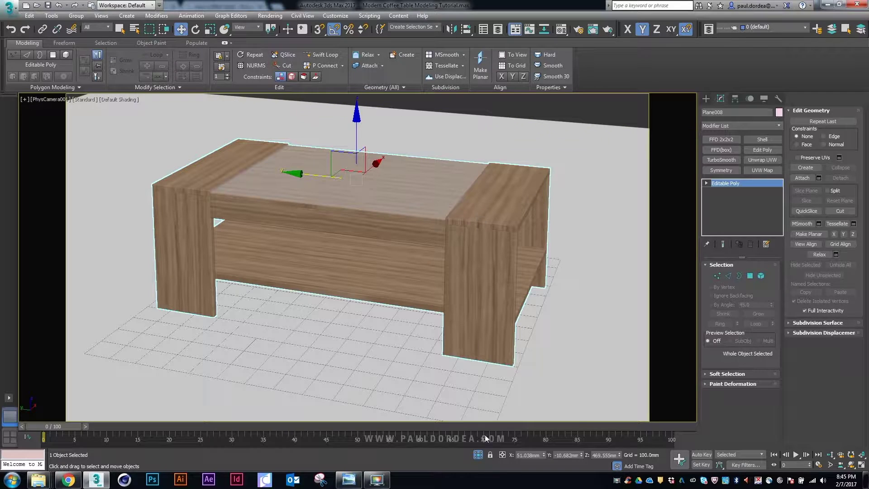
pyautogui.click(478, 455)
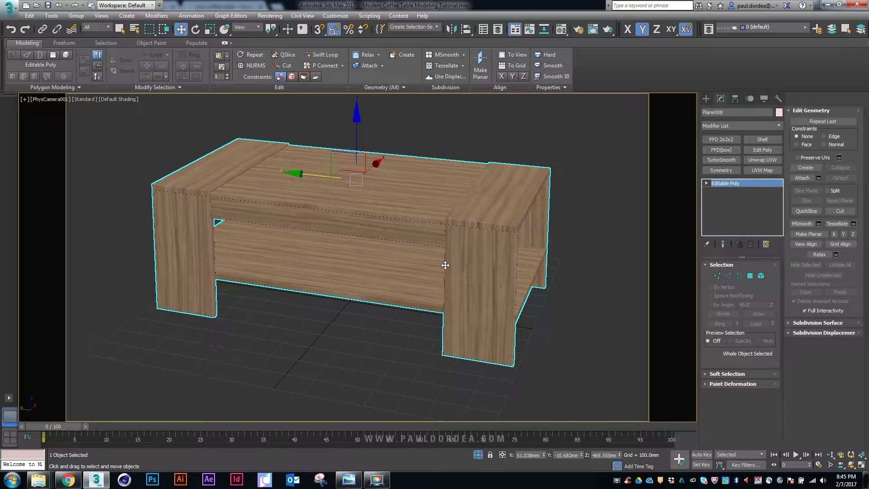
pyautogui.hotkey('alt', 'w')
pyautogui.click(309, 312)
pyautogui.hotkey('alt', 'w')
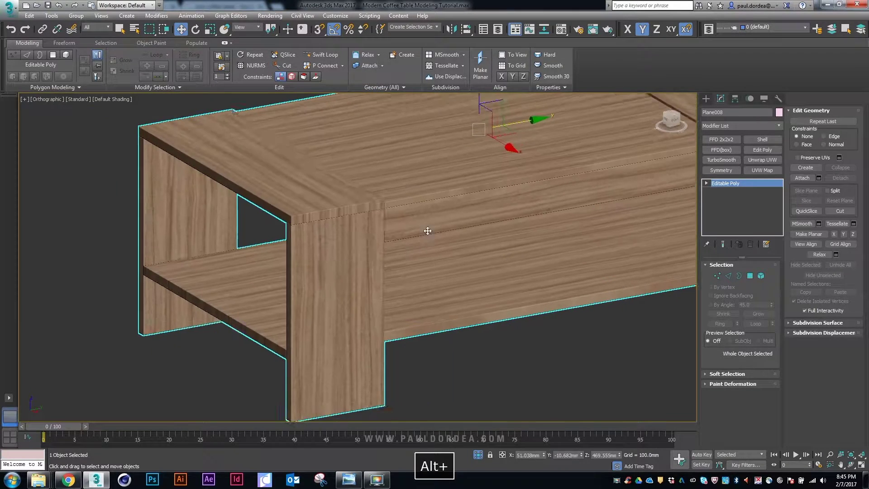
# Display edged faces on the table, switch to element editing and clear the existing polygon selection
pyautogui.moveTo(427, 231); pyautogui.dragTo(349, 250, button='middle')
pyautogui.press('F4')
pyautogui.press('5')
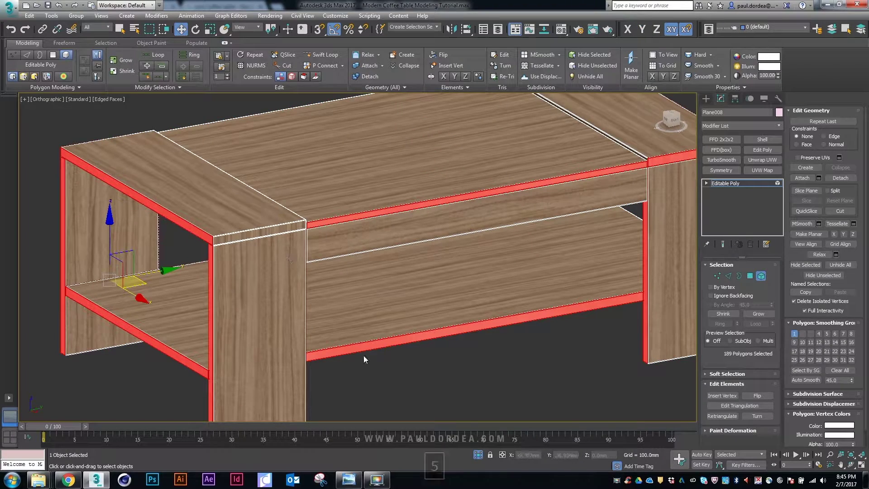
pyautogui.moveTo(365, 358); pyautogui.dragTo(342, 312, button='middle')
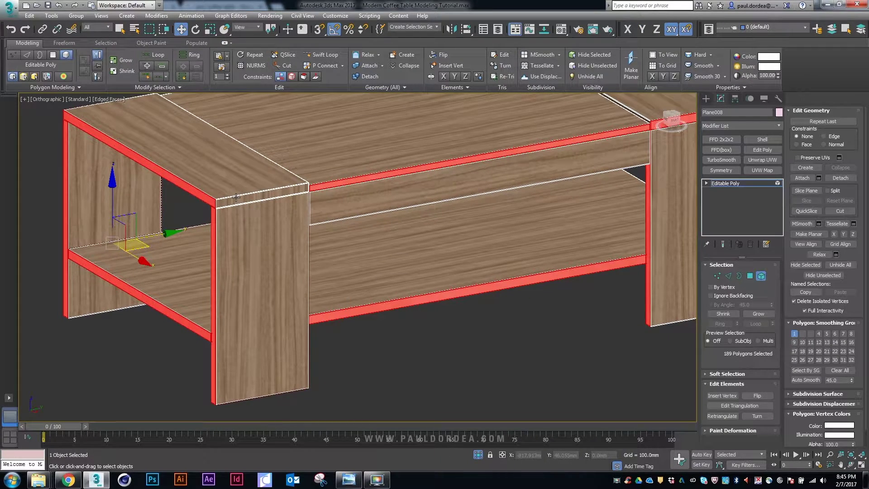
pyautogui.keyDown('alt'); pyautogui.moveTo(235, 198); pyautogui.dragTo(235, 319, button='middle'); pyautogui.keyUp('alt')
pyautogui.click(446, 339)
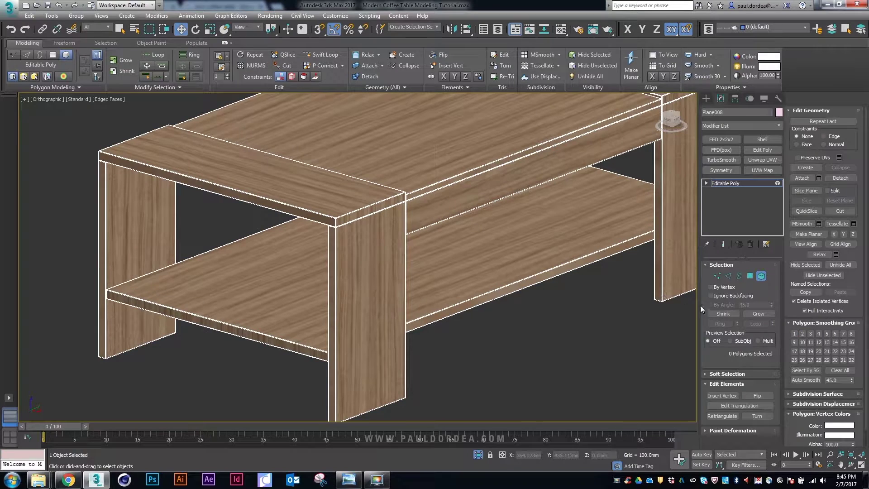
# Enable polygon selection by a 45-degree angle and select the edge face at the table's short end, showing only its outline
pyautogui.click(750, 275)
pyautogui.click(726, 305)
pyautogui.press('m')
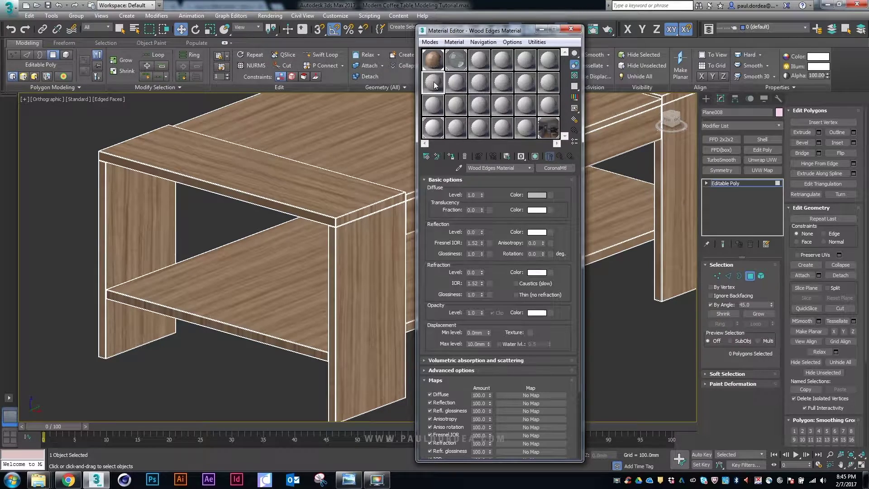
pyautogui.click(571, 29)
pyautogui.scroll(5, 296, 213)
pyautogui.click(297, 211)
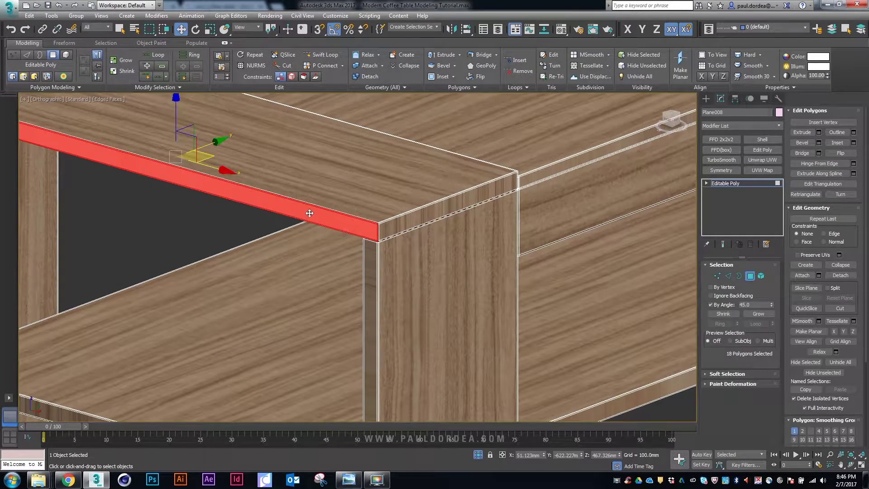
pyautogui.scroll(-2, 310, 213)
pyautogui.keyDown('alt'); pyautogui.moveTo(290, 203); pyautogui.dragTo(275, 191, button='middle'); pyautogui.keyUp('alt')
pyautogui.press('F2')
pyautogui.keyDown('alt'); pyautogui.moveTo(316, 217); pyautogui.dragTo(364, 205, button='middle'); pyautogui.keyUp('alt')
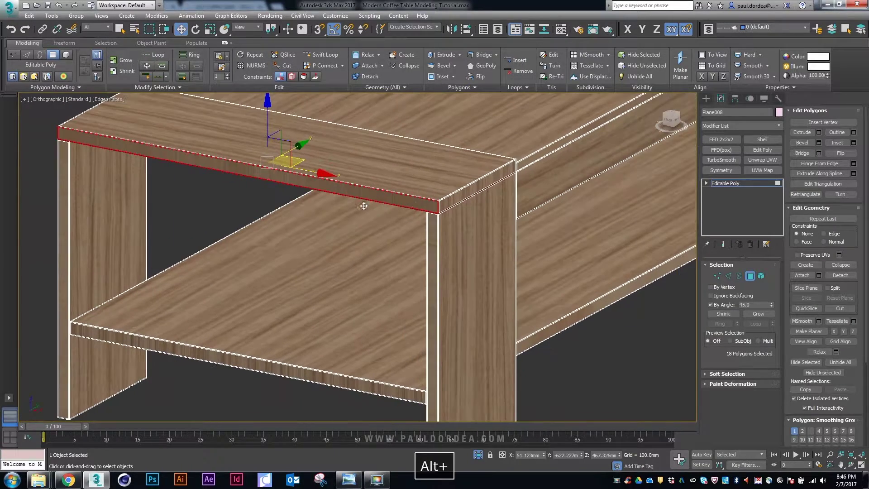
# Paste the copied UVW Map onto the selected end edge and rotate its gizmo upright to face the table's short end
pyautogui.rightClick(730, 186)
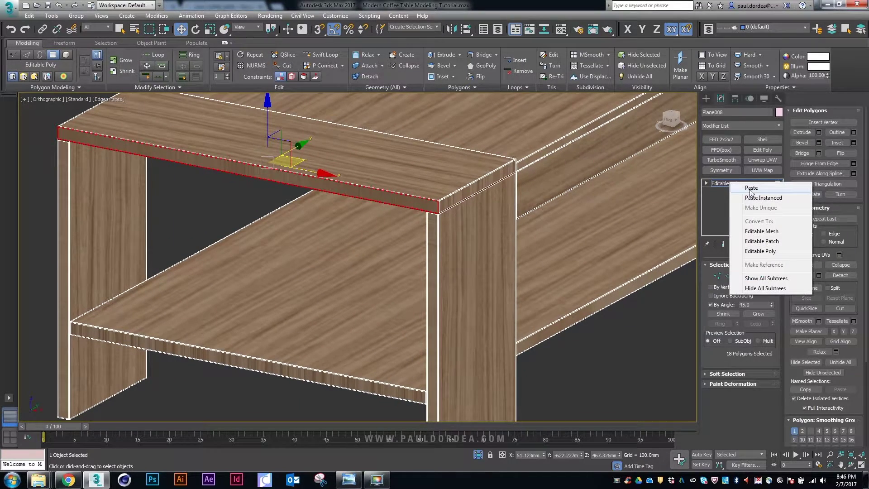
pyautogui.click(750, 189)
pyautogui.moveTo(417, 194); pyautogui.dragTo(438, 257, button='middle')
pyautogui.scroll(-2, 426, 242)
pyautogui.press('1')
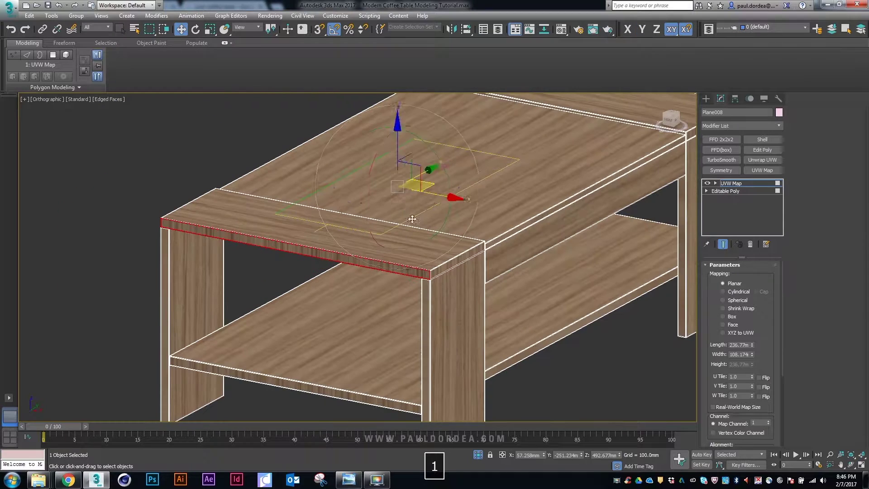
pyautogui.press('e')
pyautogui.moveTo(374, 165); pyautogui.dragTo(361, 192)
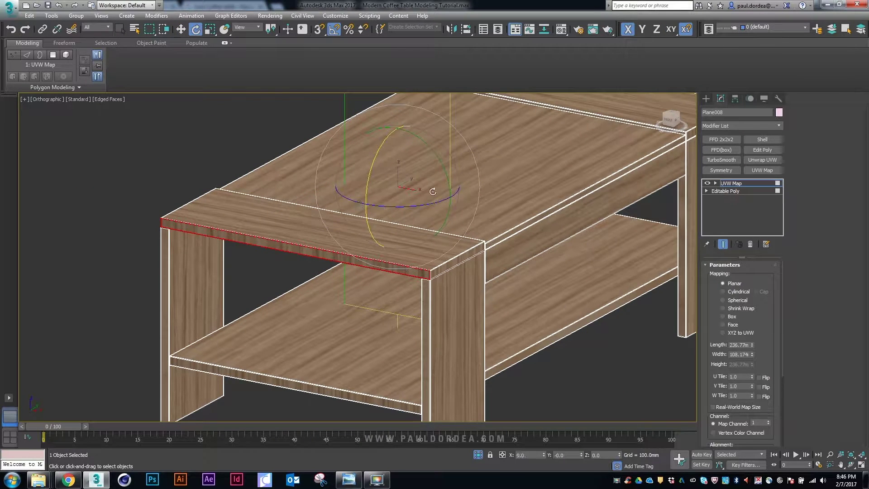
pyautogui.moveTo(421, 144); pyautogui.dragTo(416, 139)
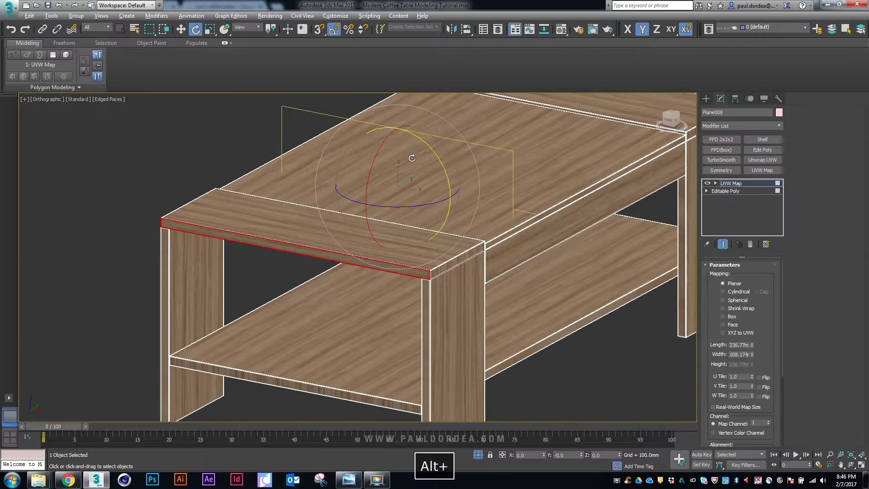
# Move the UVW Map gizmo onto the tabletop's short end edge
pyautogui.scroll(2, 400, 147)
pyautogui.press('w')
pyautogui.keyDown('alt'); pyautogui.moveTo(415, 139); pyautogui.dragTo(394, 163, button='middle'); pyautogui.keyUp('alt')
pyautogui.moveTo(412, 185); pyautogui.dragTo(165, 231)
pyautogui.keyDown('alt'); pyautogui.moveTo(196, 214); pyautogui.dragTo(254, 208, button='middle'); pyautogui.keyUp('alt')
pyautogui.moveTo(253, 208); pyautogui.dragTo(427, 205, button='middle')
pyautogui.keyDown('alt'); pyautogui.moveTo(427, 205); pyautogui.dragTo(438, 211, button='middle'); pyautogui.keyUp('alt')
# Scale the end edge's mapping gizmo down vertically and undo the last extra scaling
pyautogui.scroll(2, 326, 205)
pyautogui.press('r')
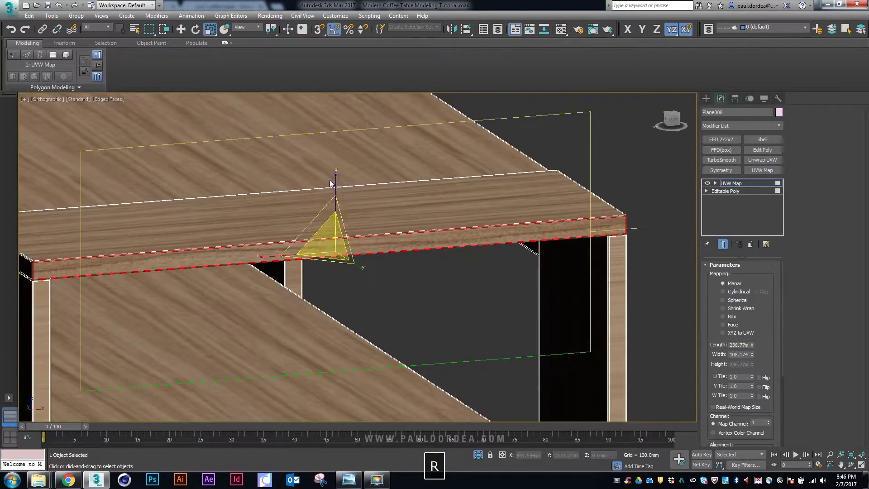
pyautogui.moveTo(334, 181); pyautogui.dragTo(331, 216)
pyautogui.keyDown('alt'); pyautogui.moveTo(331, 216); pyautogui.dragTo(351, 192, button='middle'); pyautogui.keyUp('alt')
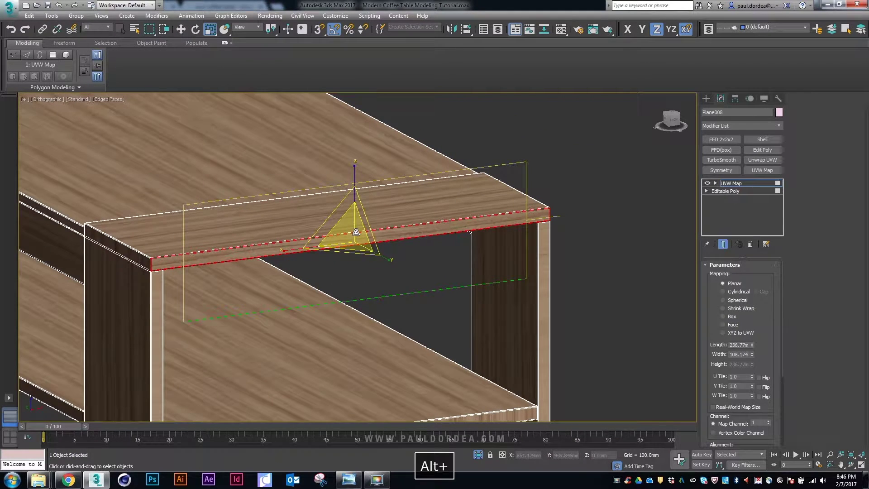
pyautogui.moveTo(355, 179)
pyautogui.mouseDown()
pyautogui.moveTo(351, 251)
pyautogui.moveTo(359, 169)
pyautogui.mouseUp()
pyautogui.hotkey('ctrl', 'z')
pyautogui.keyDown('alt'); pyautogui.moveTo(360, 169); pyautogui.dragTo(566, 185, button='middle'); pyautogui.keyUp('alt')
# Copy the adjusted UVW Map modifier, collapse the table to Editable Poly and clear the selection
pyautogui.rightClick(727, 184)
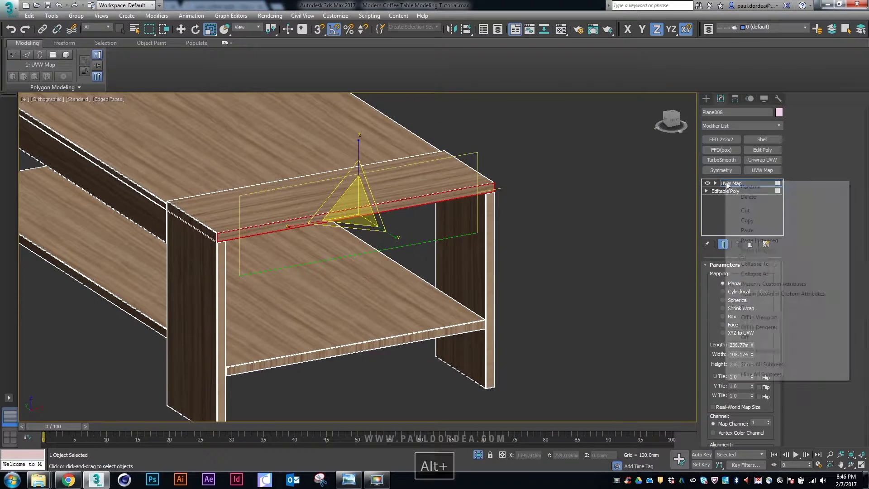
pyautogui.click(747, 220)
pyautogui.press('s')
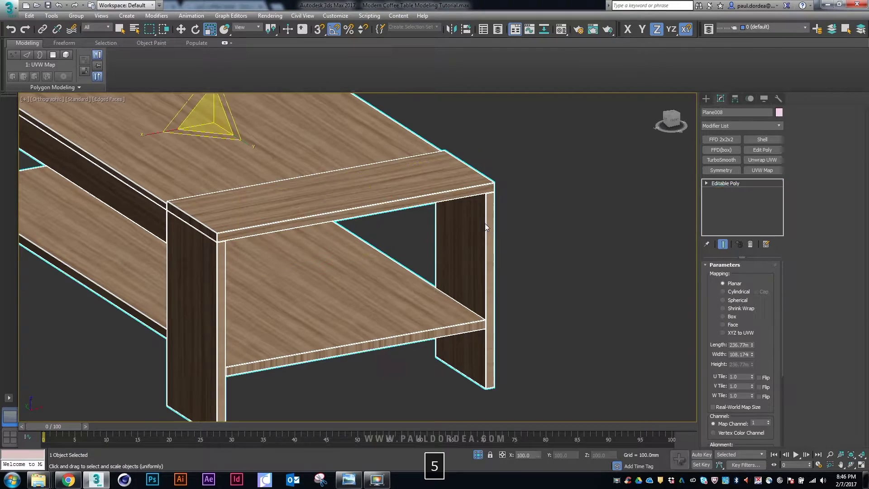
pyautogui.keyDown('alt'); pyautogui.moveTo(494, 224); pyautogui.dragTo(520, 229, button='middle'); pyautogui.keyUp('alt')
pyautogui.click(521, 229)
pyautogui.press('F4')
pyautogui.press('F4')
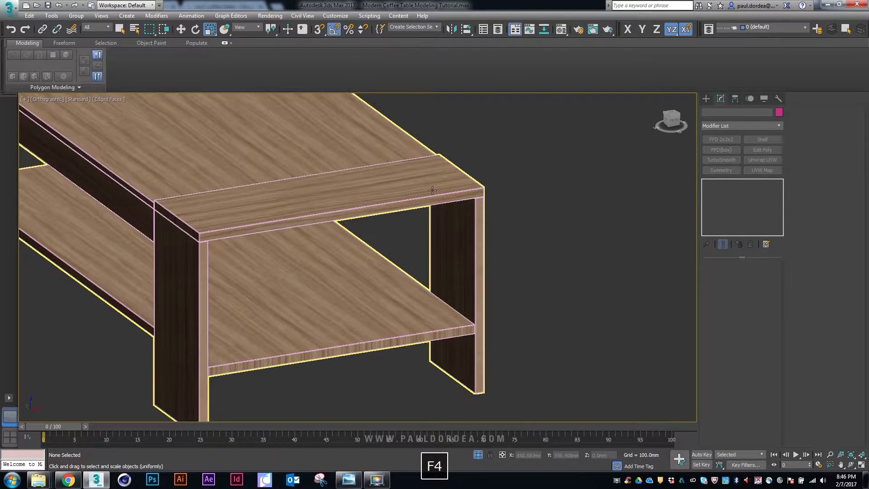
# Reselect the table and use selection by angle to pick the long-side edge faces of the near end board and the middle top
pyautogui.click(434, 210)
pyautogui.keyDown('alt'); pyautogui.moveTo(386, 224); pyautogui.dragTo(475, 209, button='middle'); pyautogui.keyUp('alt')
pyautogui.moveTo(475, 210); pyautogui.dragTo(491, 208, button='middle')
pyautogui.scroll(5, 491, 195)
pyautogui.press('5')
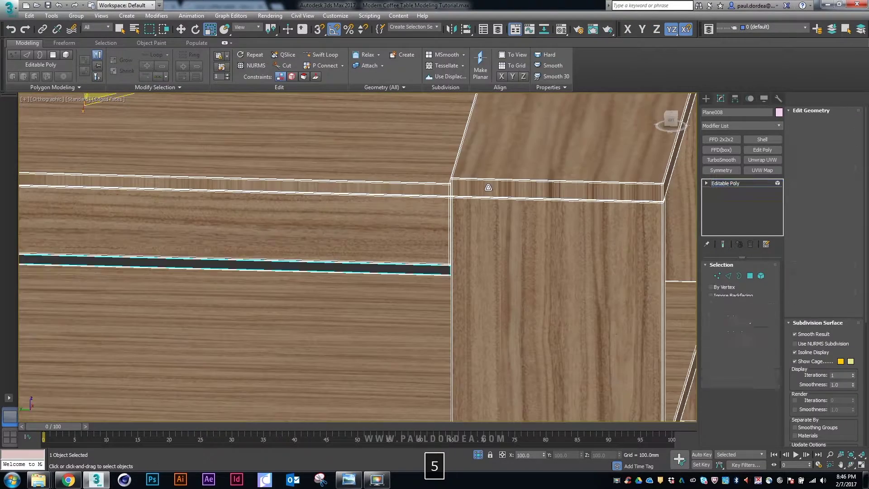
pyautogui.press('4')
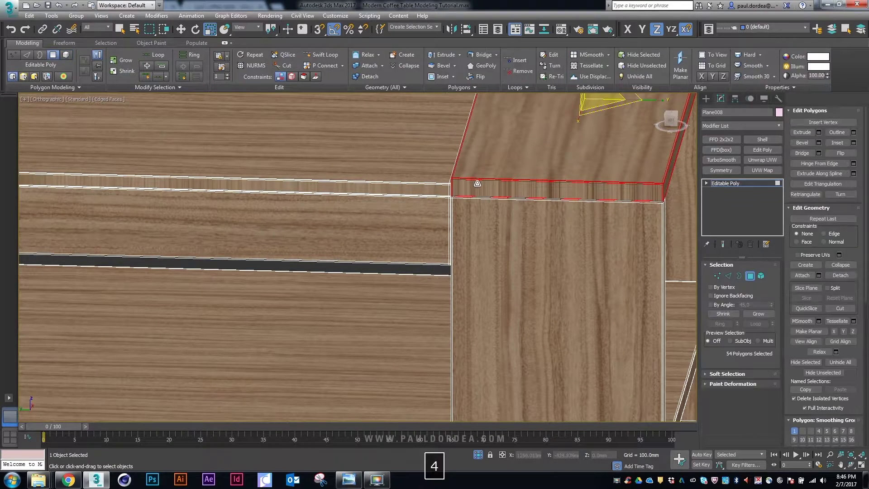
pyautogui.click(473, 193)
pyautogui.moveTo(573, 225); pyautogui.dragTo(519, 240, button='middle')
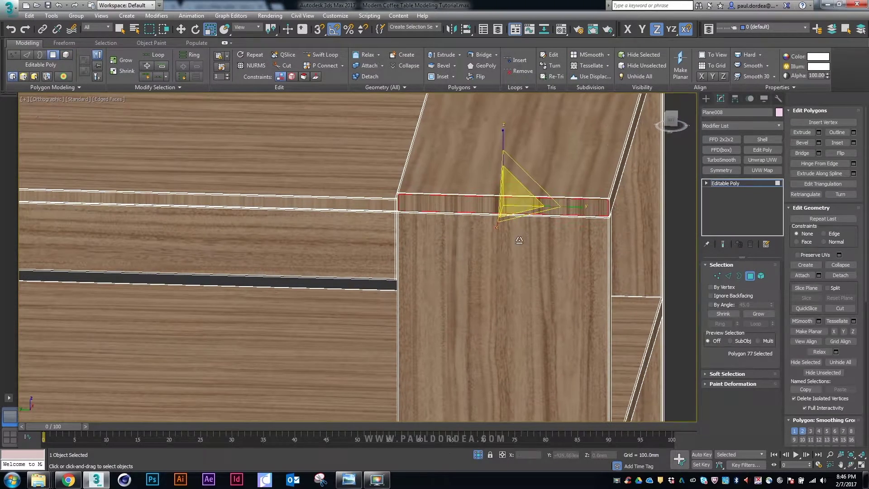
pyautogui.click(708, 304)
pyautogui.scroll(3, 471, 210)
pyautogui.click(387, 190)
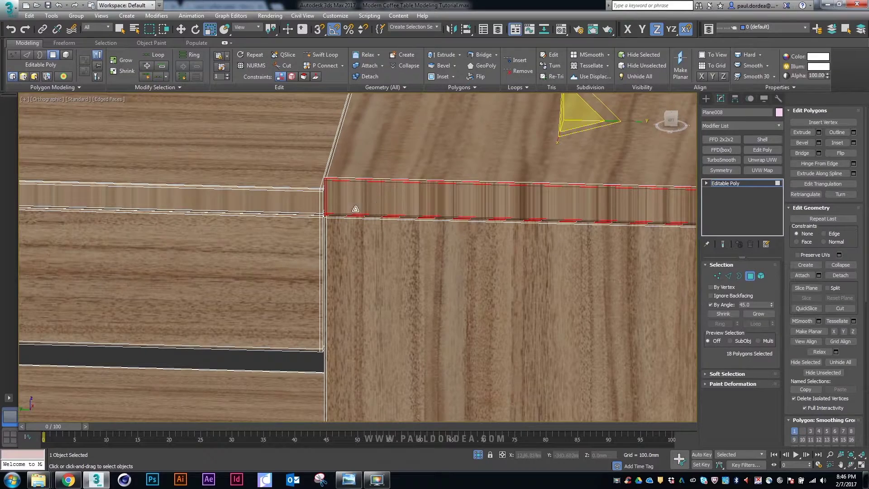
pyautogui.keyDown('ctrl'); pyautogui.click(306, 198); pyautogui.keyUp('ctrl')
# Add the long-side edge faces of the other end board and the lower shelf to the polygon selection
pyautogui.scroll(-5, 307, 199)
pyautogui.scroll(3, 213, 206)
pyautogui.keyDown('ctrl'); pyautogui.click(226, 203); pyautogui.keyUp('ctrl')
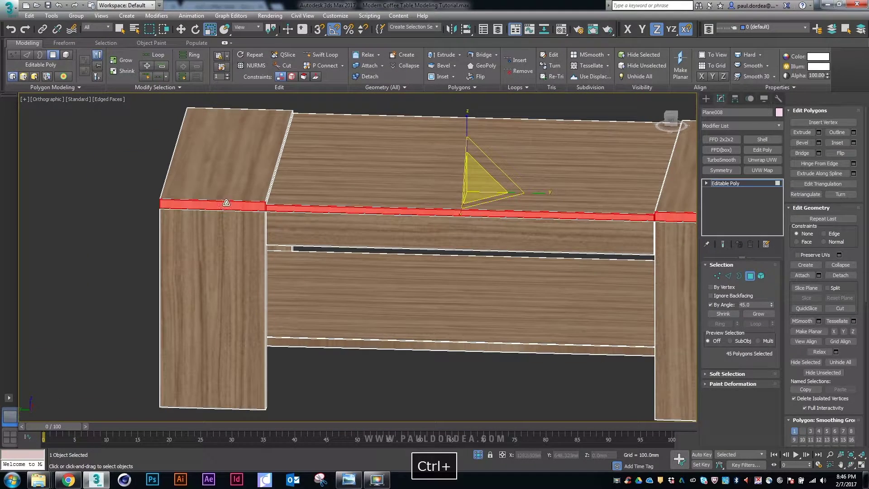
pyautogui.press('z')
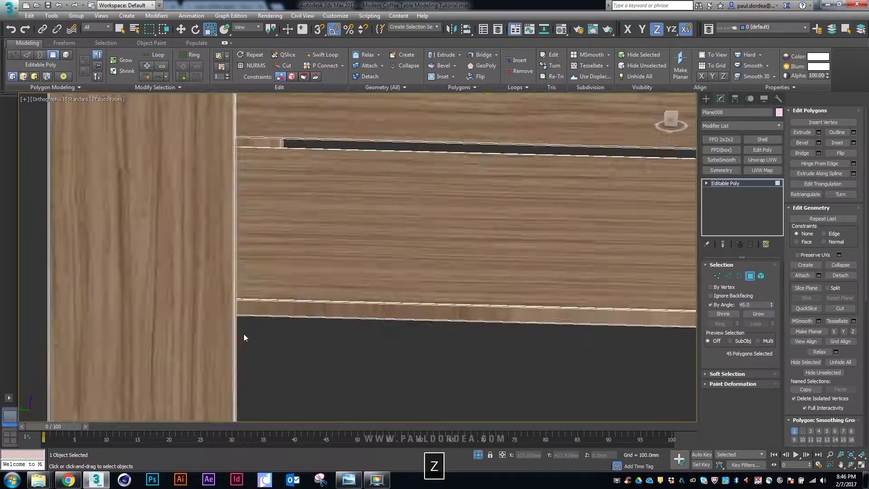
pyautogui.scroll(-2, 247, 335)
pyautogui.keyDown('ctrl'); pyautogui.click(264, 302); pyautogui.keyUp('ctrl')
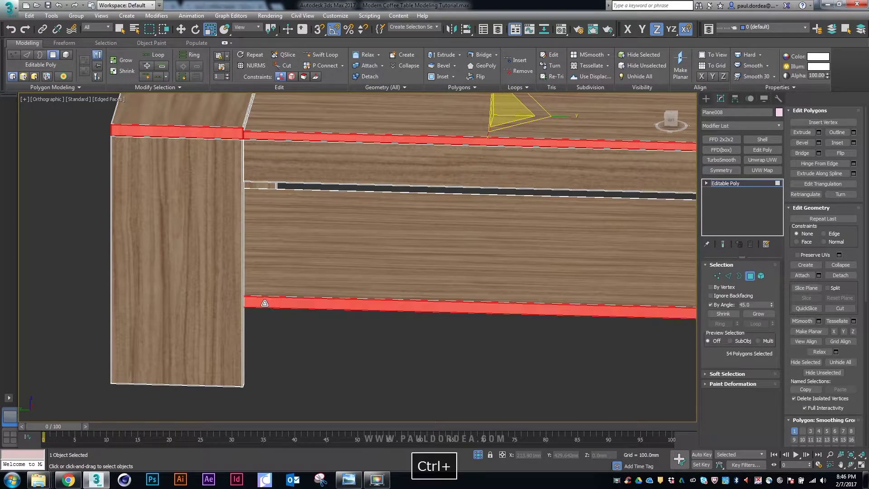
pyautogui.keyDown('alt'); pyautogui.moveTo(264, 303); pyautogui.dragTo(304, 288, button='middle'); pyautogui.keyUp('alt')
pyautogui.scroll(4, 681, 175)
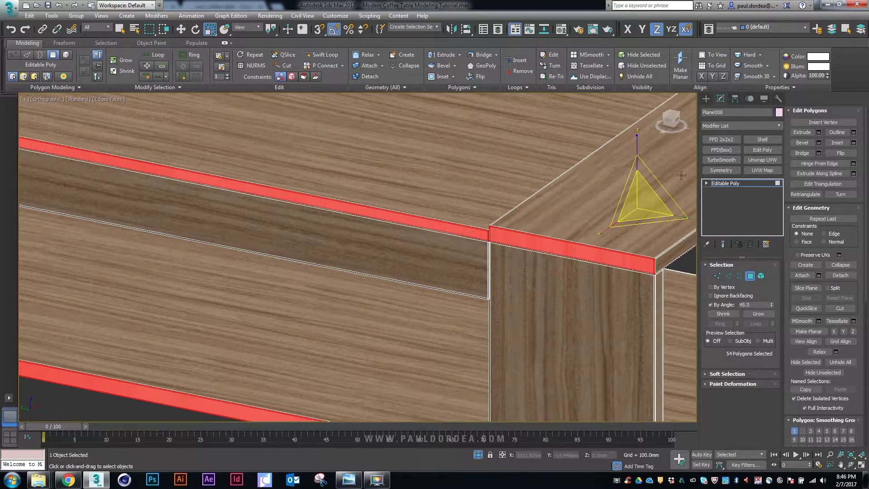
# Paste the copied UVW Map onto the selected long-side edges and rotate its gizmo about Z to face that side
pyautogui.rightClick(729, 184)
pyautogui.click(748, 188)
pyautogui.scroll(-5, 498, 203)
pyautogui.press('e')
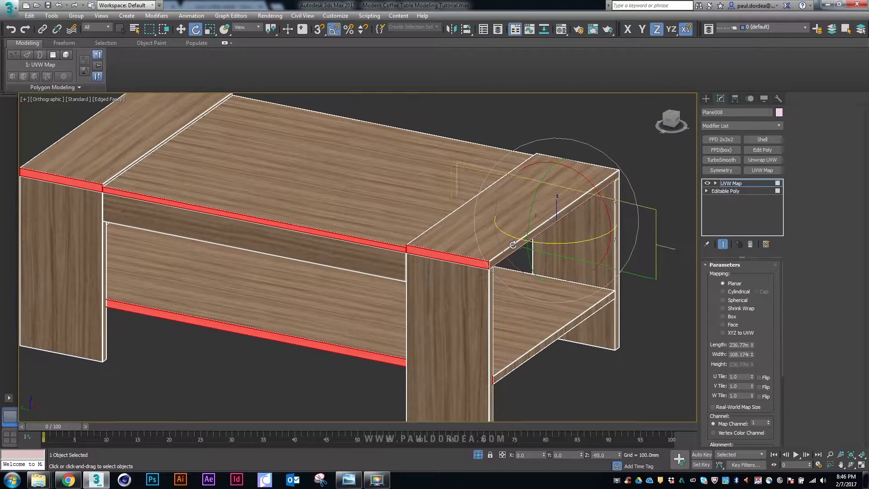
pyautogui.keyDown('alt'); pyautogui.moveTo(554, 243); pyautogui.dragTo(484, 271, button='middle'); pyautogui.keyUp('alt')
# Move the mapping gizmo to the long side of the tabletop and show the selected edge faces as outlines
pyautogui.press('w')
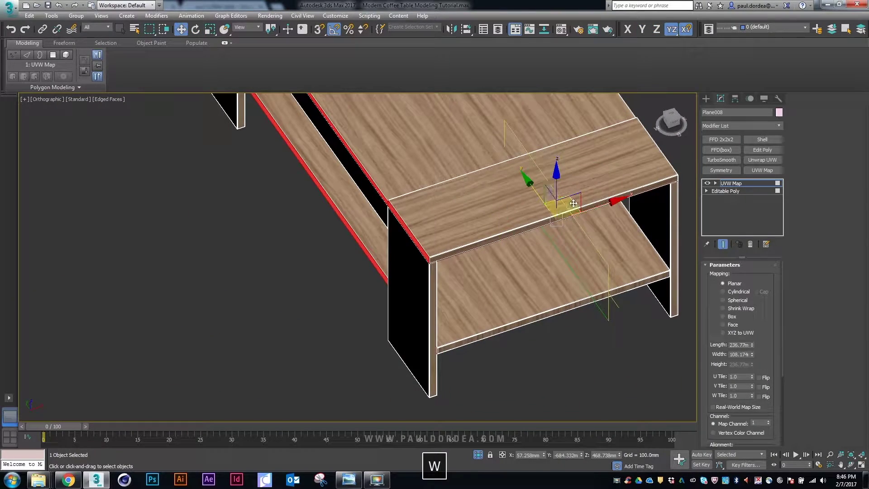
pyautogui.moveTo(573, 204); pyautogui.dragTo(385, 183)
pyautogui.moveTo(385, 183)
pyautogui.keyDown('alt'); pyautogui.mouseDown(button='middle')
pyautogui.moveTo(429, 182)
pyautogui.moveTo(393, 207)
pyautogui.moveTo(431, 208)
pyautogui.mouseUp(button='middle'); pyautogui.keyUp('alt')
pyautogui.scroll(4, 429, 182)
pyautogui.press('F2')
pyautogui.scroll(4, 429, 181)
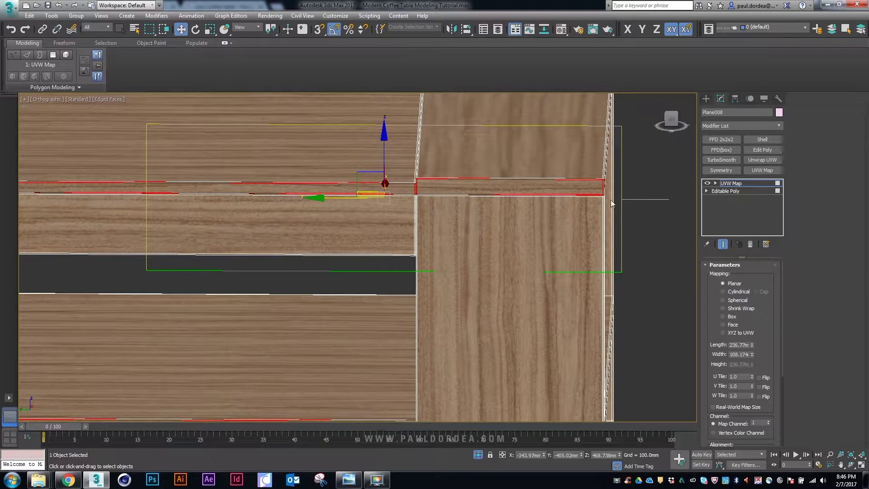
# Copy the side-facing UVW Map modifier, convert the table to Editable Poly and hide the edged faces
pyautogui.rightClick(731, 186)
pyautogui.click(750, 222)
pyautogui.rightClick(547, 197)
pyautogui.moveTo(582, 294)
pyautogui.click(640, 301)
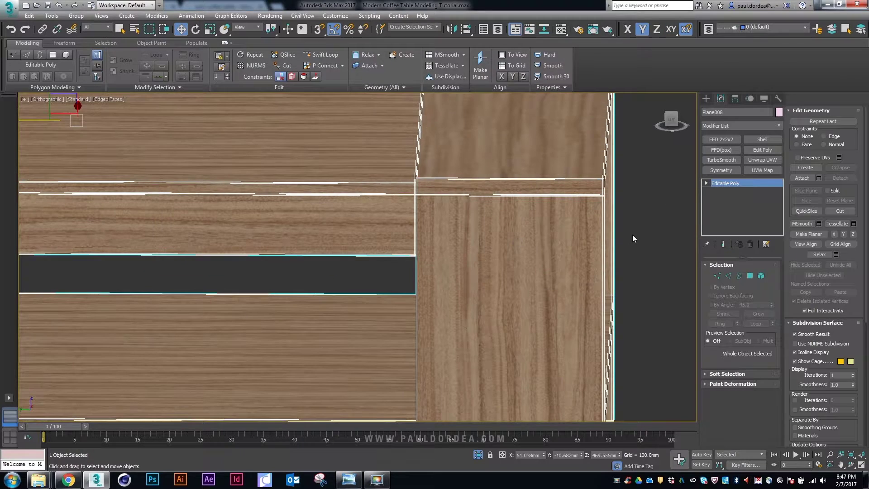
pyautogui.press('F4')
# Select the long edge face of the middle tabletop board at polygon level using the 45-degree angle option
pyautogui.press('4')
pyautogui.moveTo(376, 277); pyautogui.dragTo(453, 252, button='middle')
pyautogui.click(454, 252)
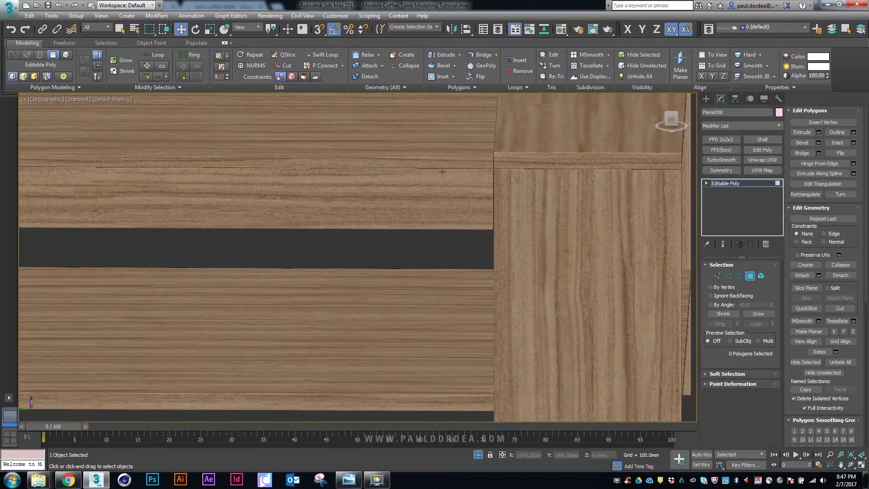
pyautogui.click(442, 162)
pyautogui.scroll(-5, 588, 195)
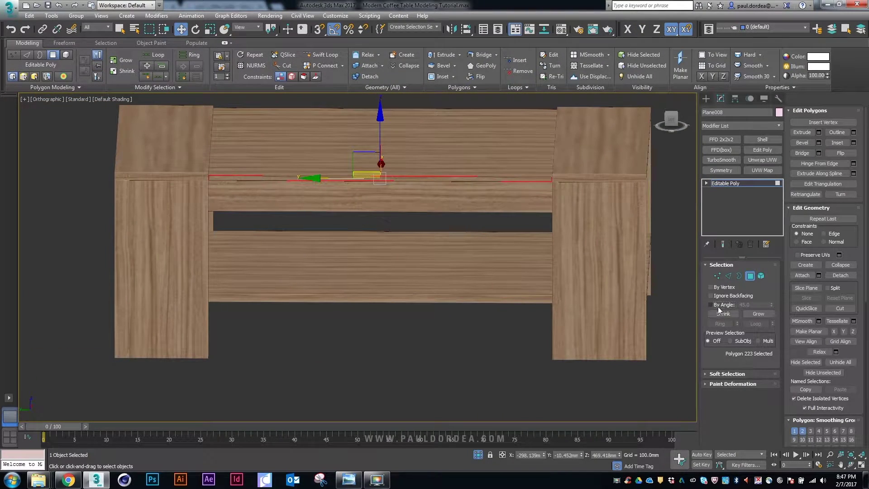
pyautogui.scroll(2, 287, 181)
pyautogui.click(188, 175)
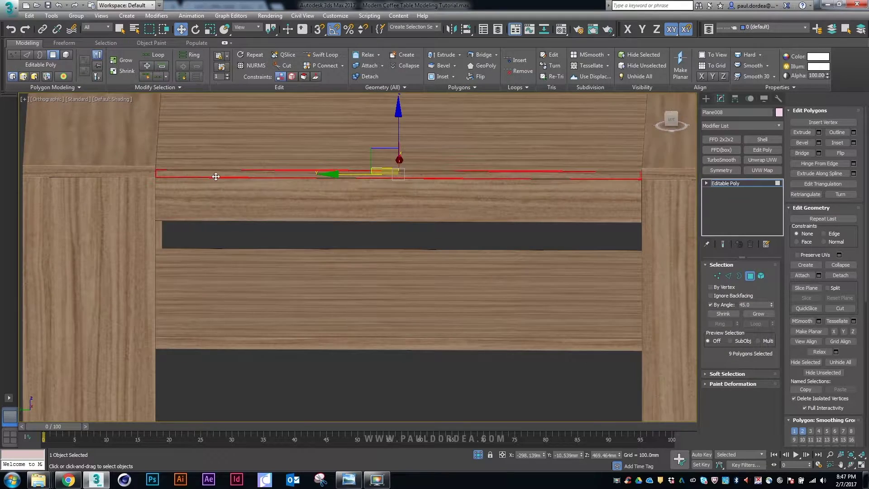
pyautogui.keyDown('alt'); pyautogui.moveTo(216, 177); pyautogui.dragTo(270, 165, button='middle'); pyautogui.keyUp('alt')
pyautogui.scroll(2, 271, 164)
# Paste the copied UVW Map onto the middle board's edge and lower its gizmo to a Z of about 460.5 mm
pyautogui.rightClick(729, 182)
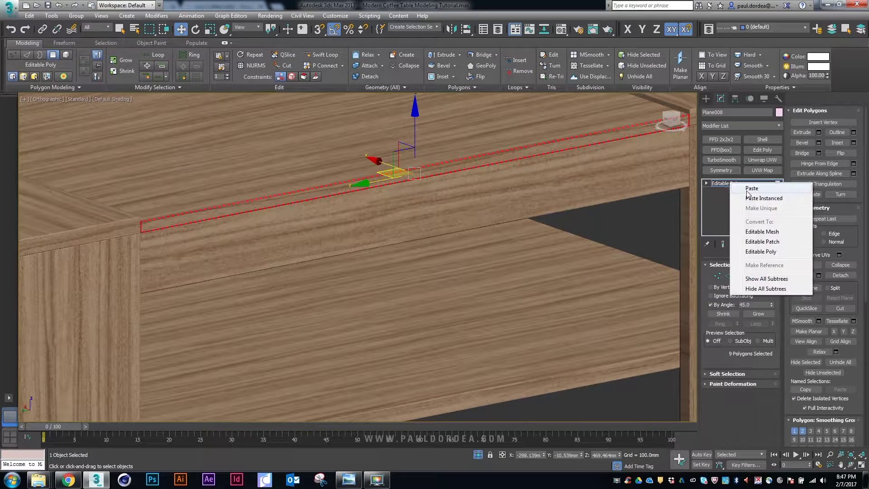
pyautogui.click(747, 189)
pyautogui.moveTo(502, 170); pyautogui.dragTo(392, 223, button='middle')
pyautogui.press('1')
pyautogui.moveTo(569, 162); pyautogui.dragTo(474, 204, button='middle')
pyautogui.scroll(3, 475, 205)
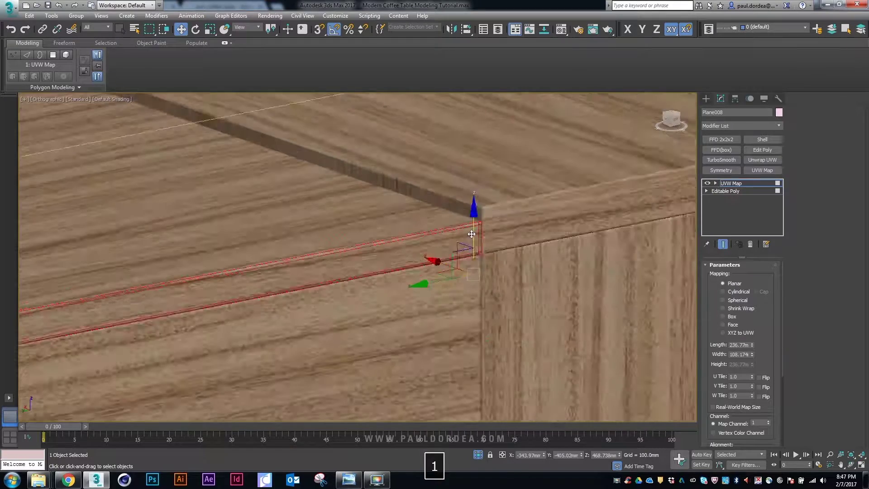
pyautogui.scroll(2, 471, 231)
pyautogui.moveTo(476, 253); pyautogui.dragTo(478, 287)
pyautogui.scroll(-3, 478, 287)
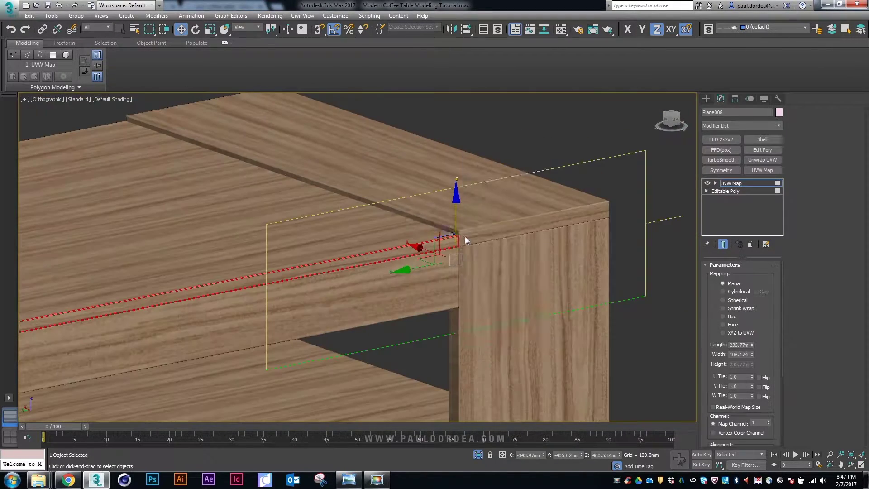
# Convert the table to Editable Poly, deselect it and restore the multi-viewport layout
pyautogui.rightClick(465, 237)
pyautogui.moveTo(534, 333)
pyautogui.click(563, 341)
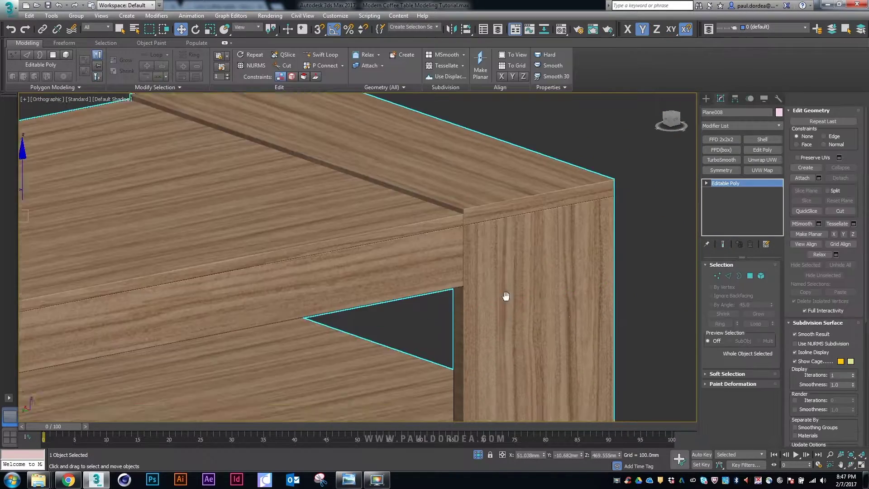
pyautogui.scroll(-5, 504, 297)
pyautogui.click(495, 306)
pyautogui.hotkey('alt', 'w')
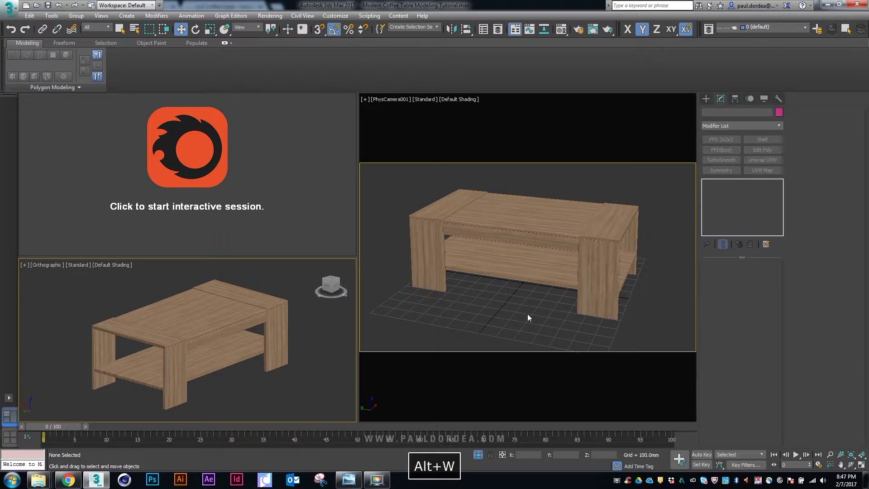
# Select the joined table and maximize the orthographic viewport on the short end of the lower shelf
pyautogui.click(527, 314)
pyautogui.hotkey('alt', 'w')
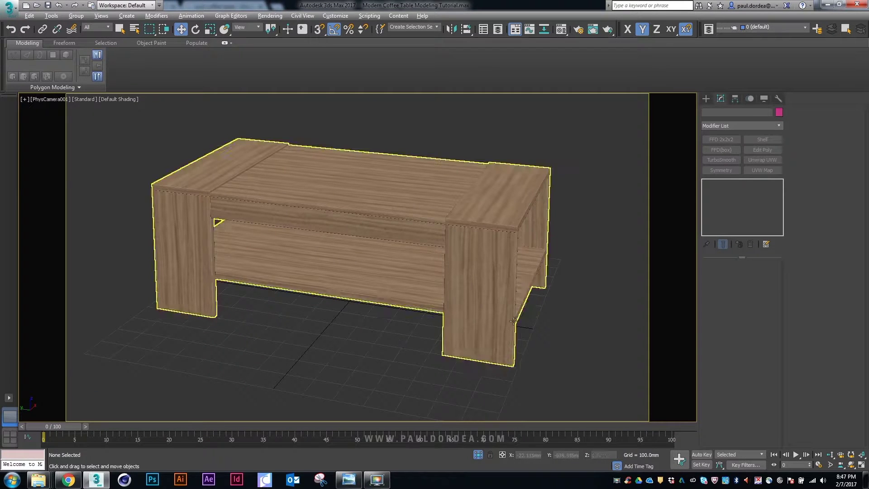
pyautogui.click(527, 279)
pyautogui.hotkey('alt', 'w')
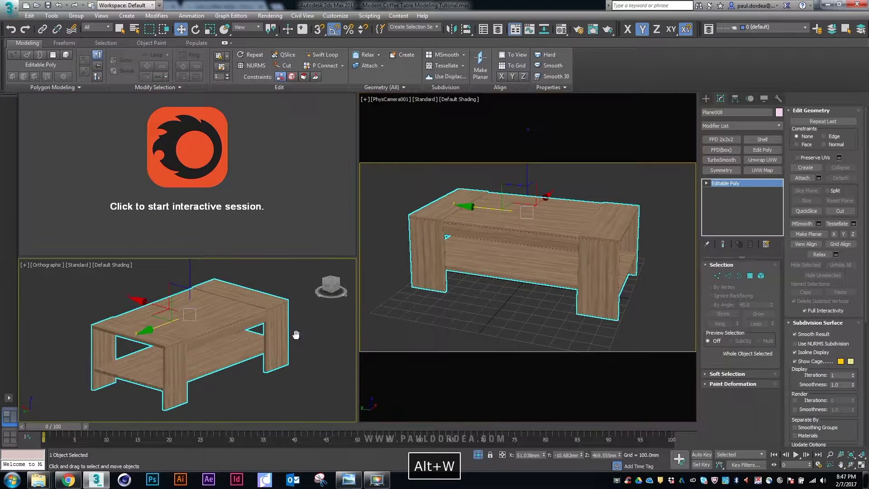
pyautogui.click(297, 335)
pyautogui.hotkey('alt', 'w')
pyautogui.keyDown('alt'); pyautogui.moveTo(269, 305); pyautogui.dragTo(275, 305, button='middle'); pyautogui.keyUp('alt')
pyautogui.moveTo(459, 358); pyautogui.dragTo(408, 328, button='middle')
pyautogui.scroll(5, 406, 325)
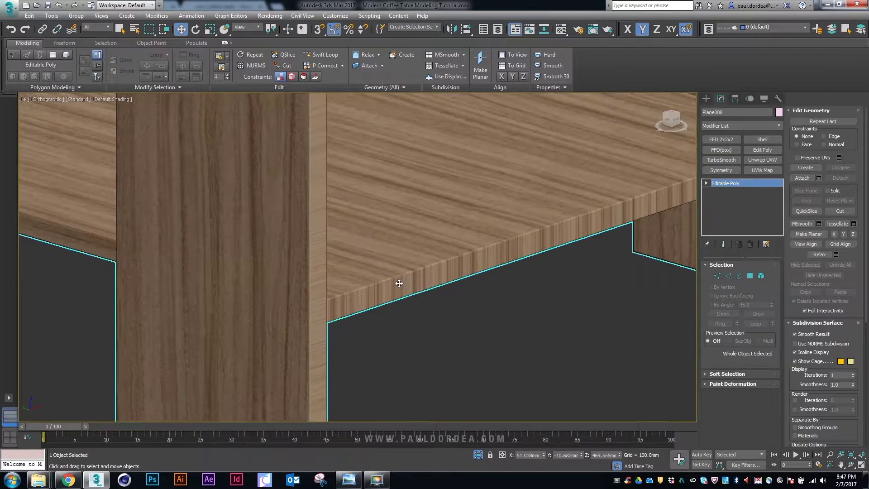
# Select the lower shelf's short end edge face at polygon level and grow the selection to include its surrounding bevel faces
pyautogui.press('4')
pyautogui.click(411, 282)
pyautogui.moveTo(458, 285); pyautogui.dragTo(364, 296, button='middle')
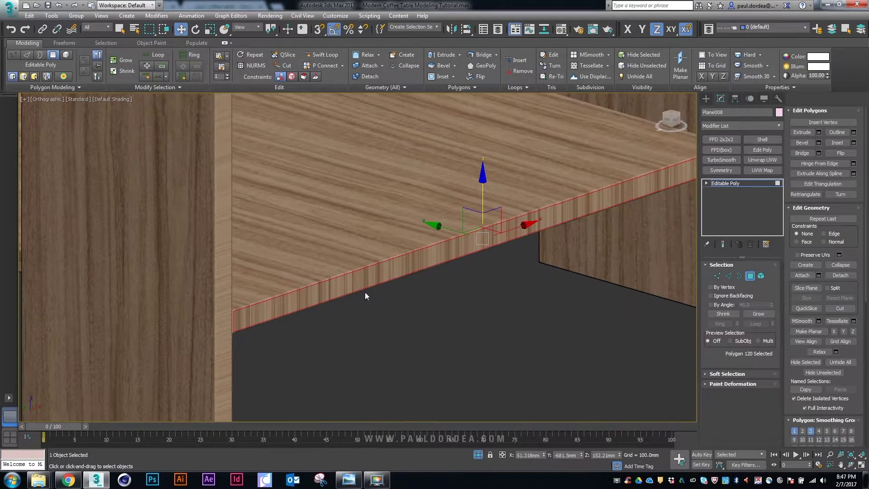
pyautogui.press('F4')
pyautogui.scroll(6, 215, 320)
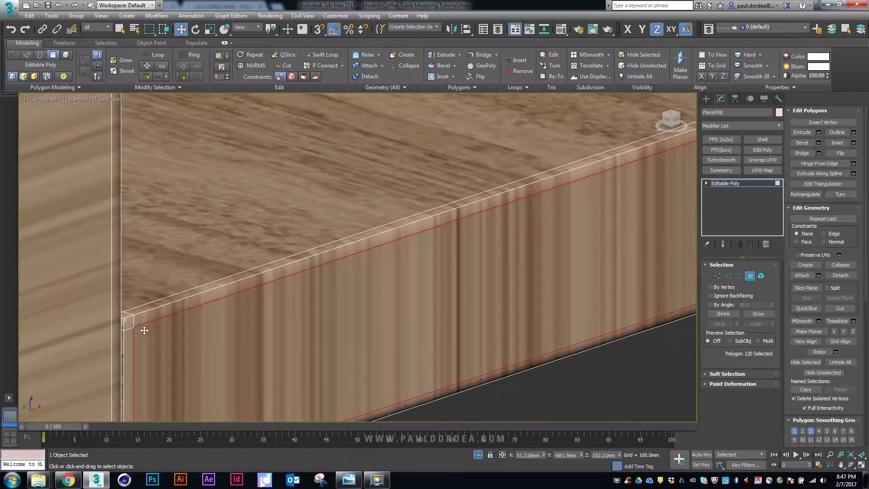
pyautogui.press('F2')
pyautogui.click(747, 314)
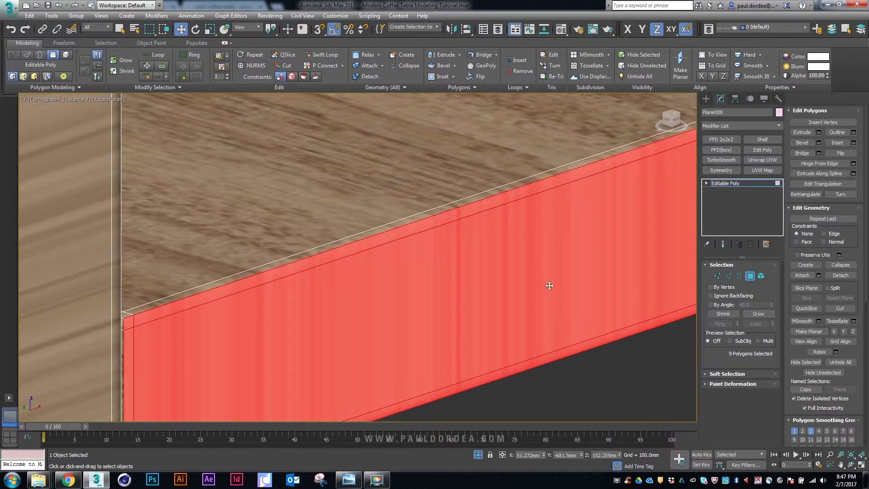
pyautogui.press('F2')
# Paste the copied UVW Map modifier onto the selected end edge faces of the lower shelf
pyautogui.scroll(-3, 549, 285)
pyautogui.moveTo(460, 258); pyautogui.dragTo(604, 258, button='middle')
pyautogui.rightClick(740, 189)
pyautogui.click(740, 193)
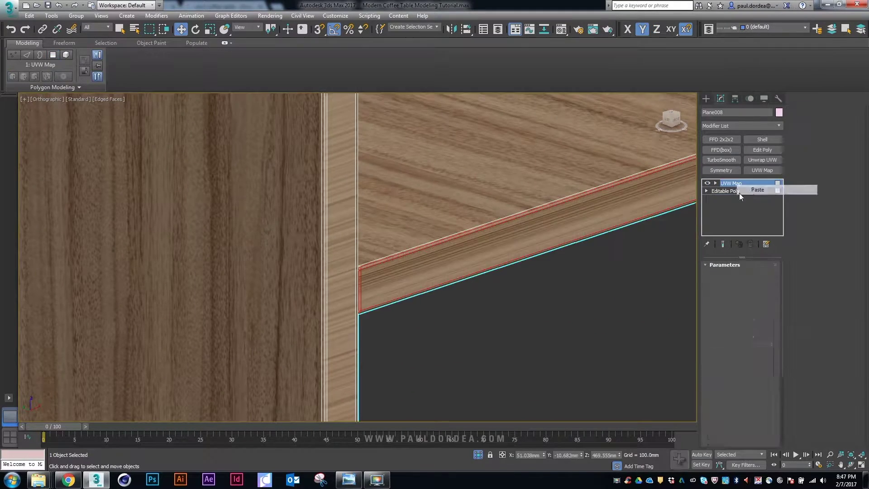
# Rotate the UVW Map gizmo and move it toward the lower shelf's end edge, to a Z of about 174.7 mm
pyautogui.moveTo(523, 256); pyautogui.dragTo(423, 289, button='middle')
pyautogui.scroll(-8, 423, 276)
pyautogui.press('1')
pyautogui.scroll(3, 394, 206)
pyautogui.press('e')
pyautogui.moveTo(315, 159); pyautogui.dragTo(329, 175)
pyautogui.press('w')
pyautogui.moveTo(283, 135); pyautogui.dragTo(463, 232)
pyautogui.keyDown('alt'); pyautogui.moveTo(491, 244); pyautogui.dragTo(465, 280, button='middle'); pyautogui.keyUp('alt')
# Convert the table to Editable Poly, deselect it and restore the multi-viewport layout
pyautogui.rightClick(465, 280)
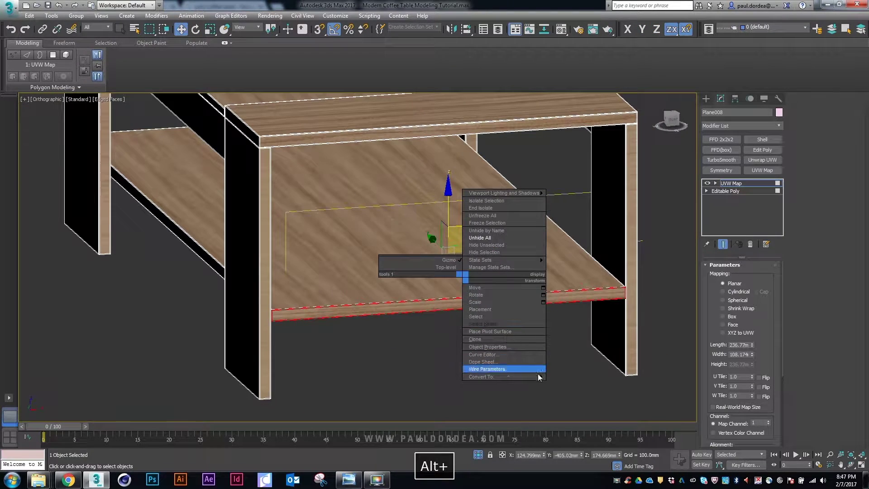
pyautogui.moveTo(521, 374)
pyautogui.click(565, 382)
pyautogui.click(530, 347)
pyautogui.hotkey('alt', 'w')
# Maximize the camera viewport, unhide all objects and save the scene
pyautogui.click(560, 311)
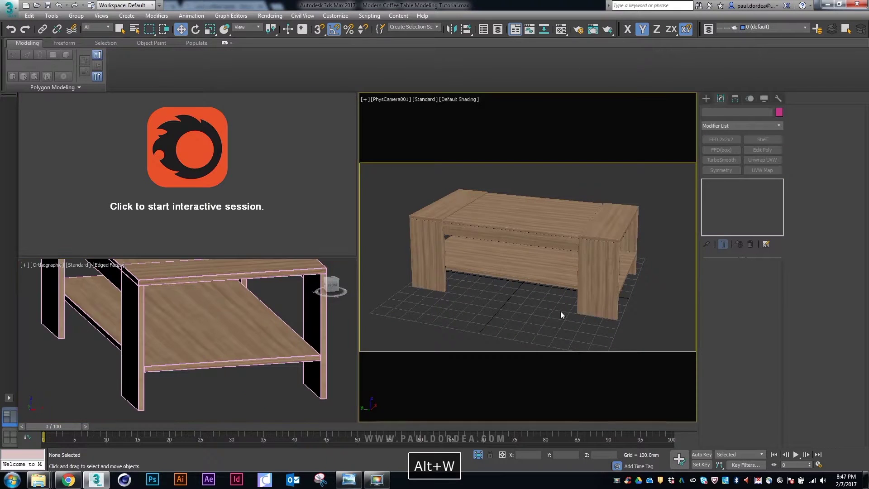
pyautogui.hotkey('alt', 'w')
pyautogui.rightClick(517, 240)
pyautogui.click(545, 201)
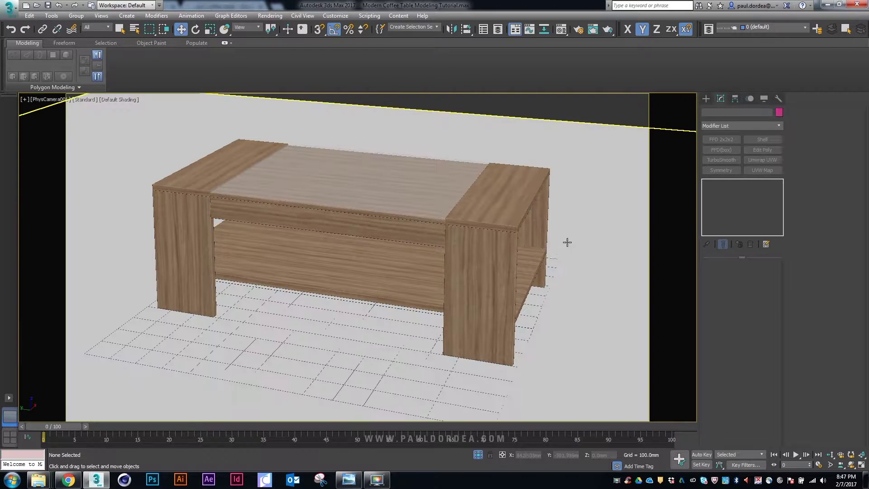
pyautogui.hotkey('ctrl', 's')
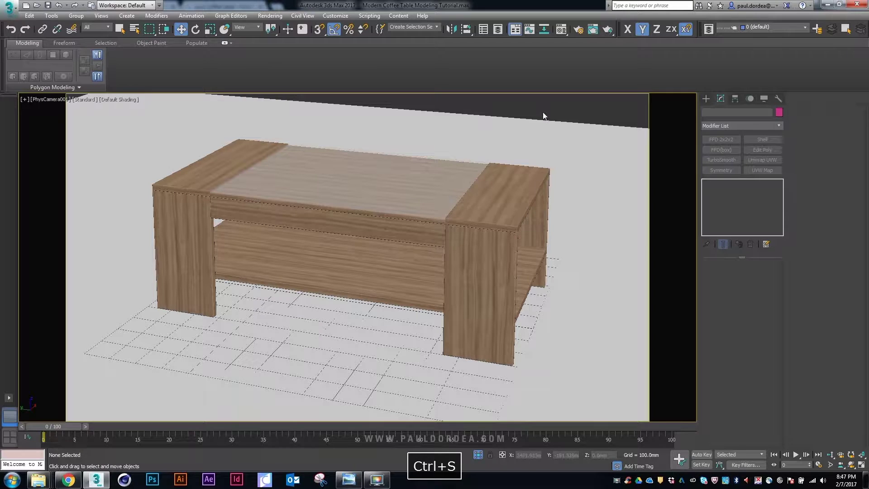
# Switch the camera view to wireframe and add a CMasking_WireColor render element in the render setup
pyautogui.press('F4')
pyautogui.press('F3')
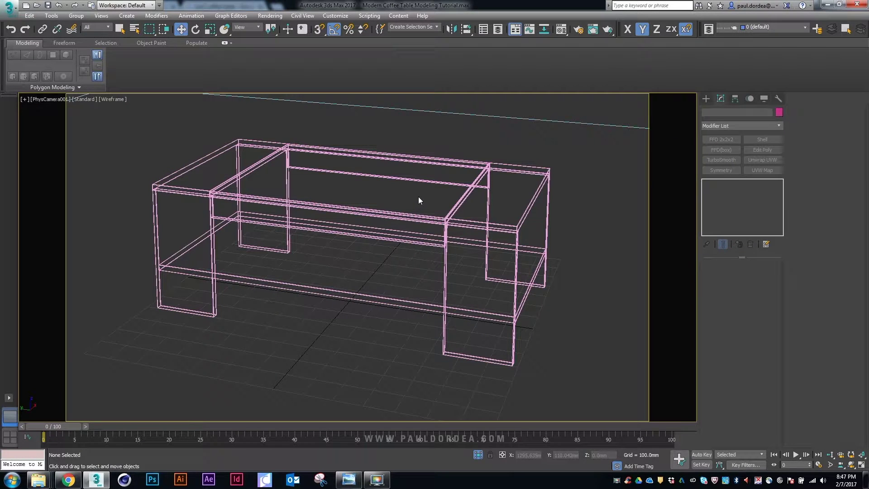
pyautogui.press('m')
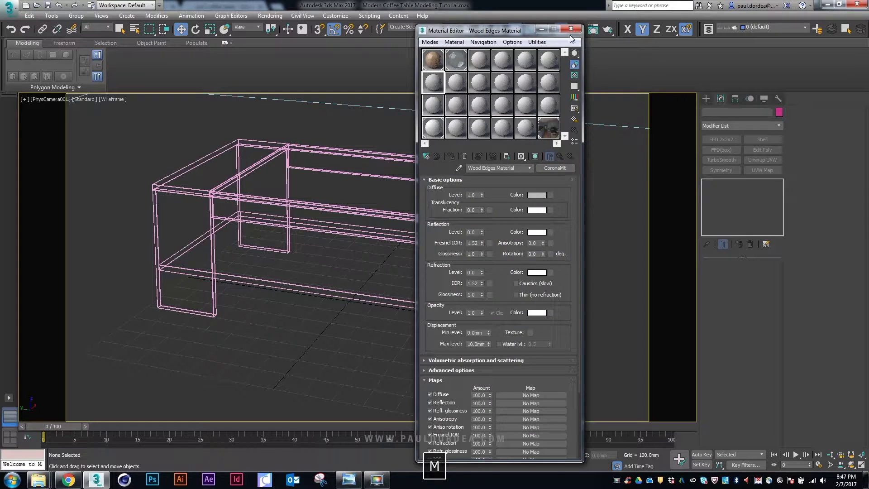
pyautogui.click(570, 29)
pyautogui.press('F10')
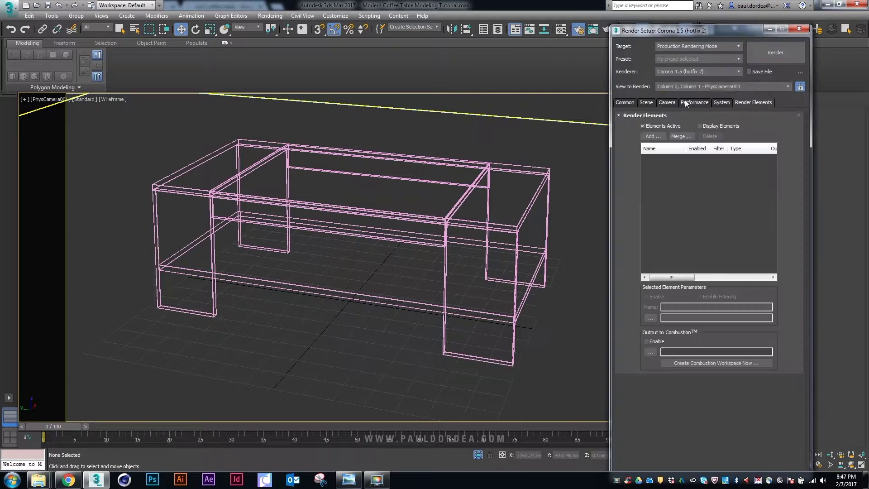
pyautogui.click(652, 137)
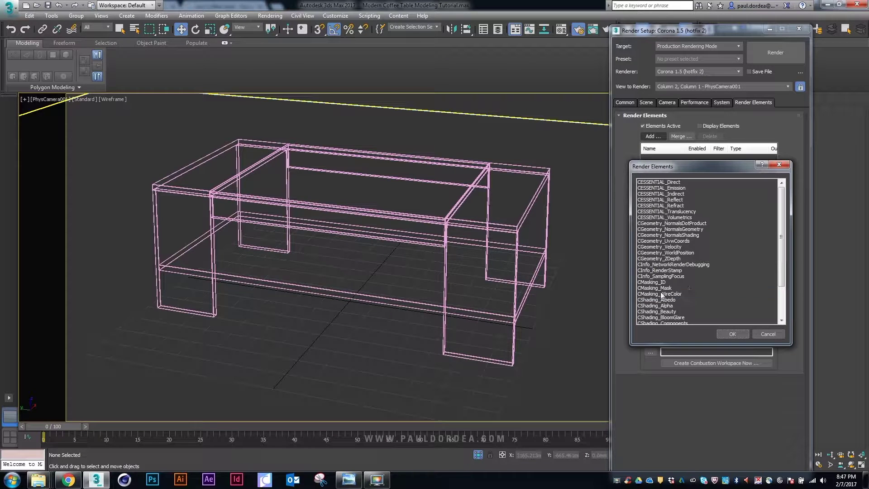
pyautogui.click(732, 334)
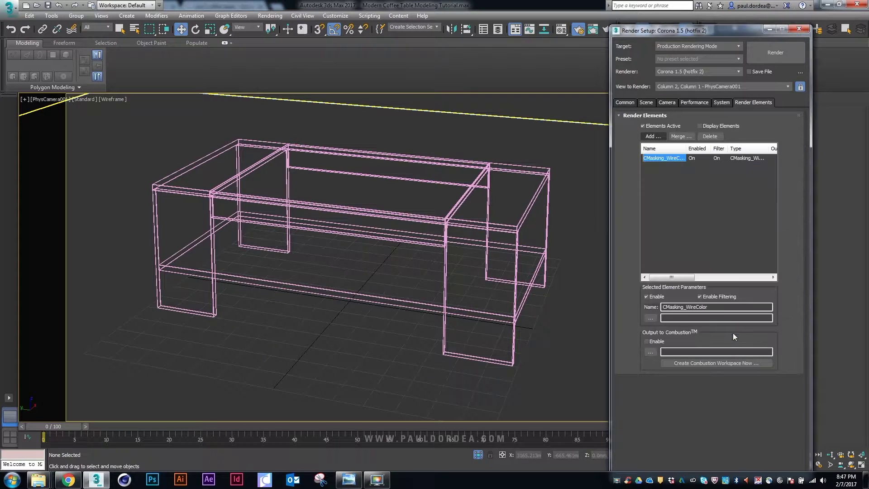
pyautogui.click(795, 31)
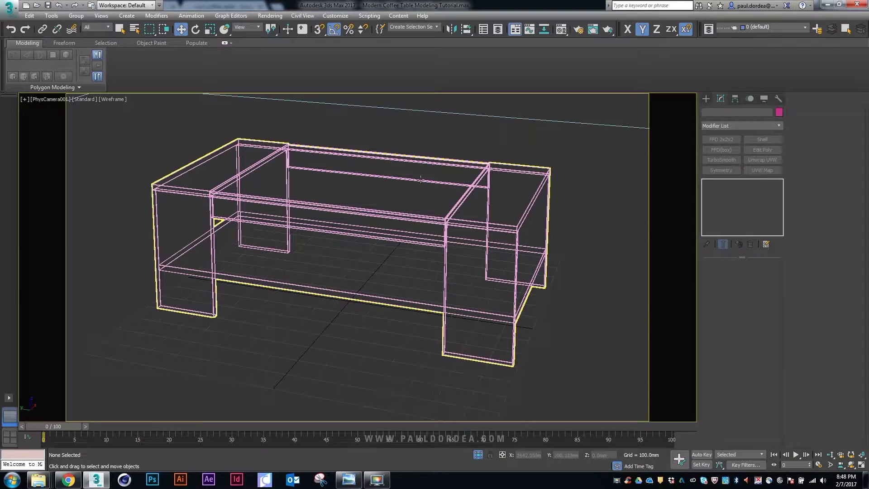
# Change the glass top's object color to green, deselect it and shade the camera view
pyautogui.click(415, 160)
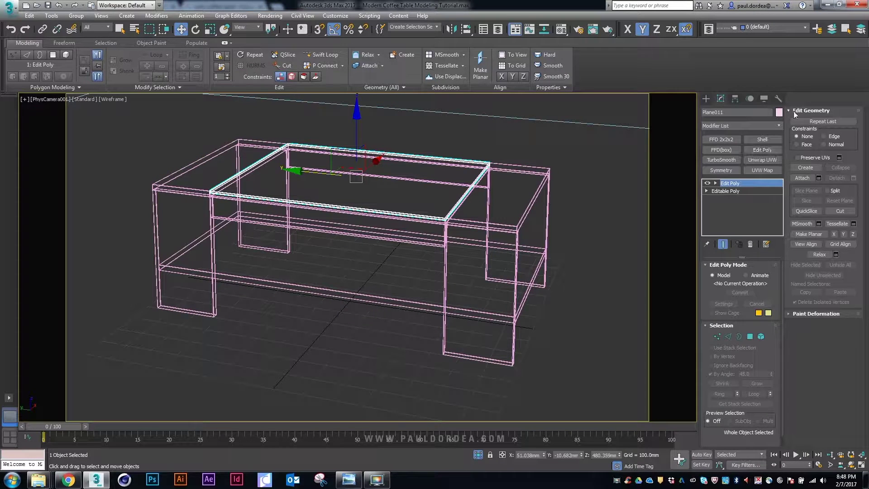
pyautogui.click(778, 112)
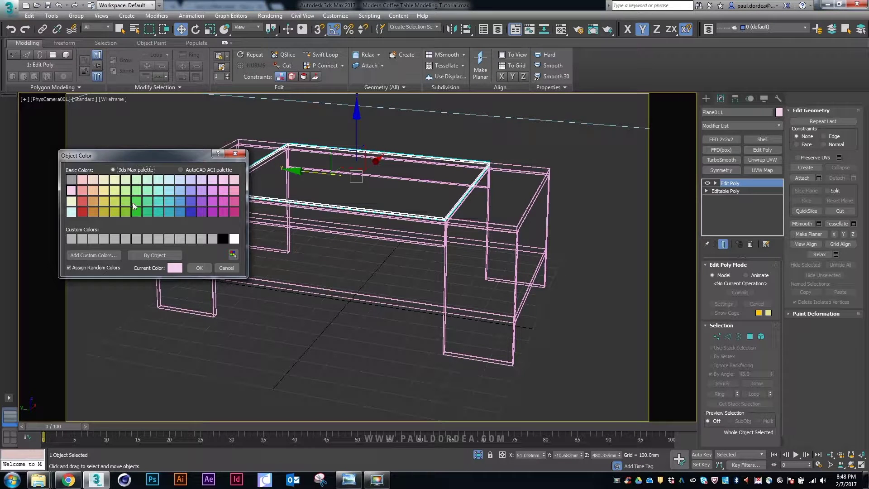
pyautogui.click(199, 268)
pyautogui.click(263, 286)
pyautogui.press('F3')
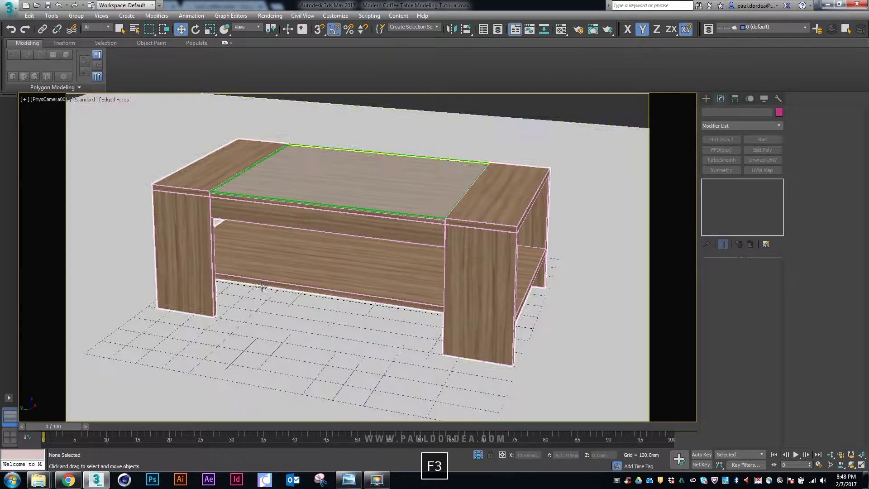
# Select the lower shelf at element level of the joined table and frame it in a maximized front view
pyautogui.click(272, 283)
pyautogui.press('F3')
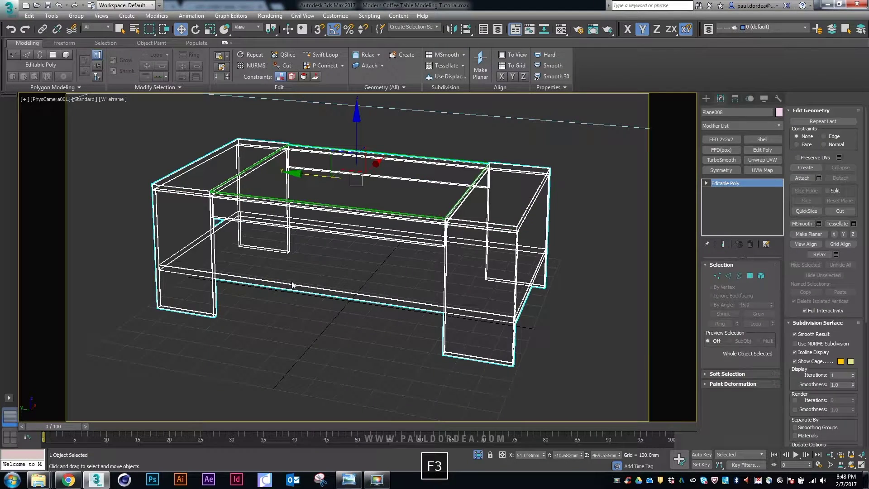
pyautogui.press('5')
pyautogui.click(291, 284)
pyautogui.hotkey('alt', 'w')
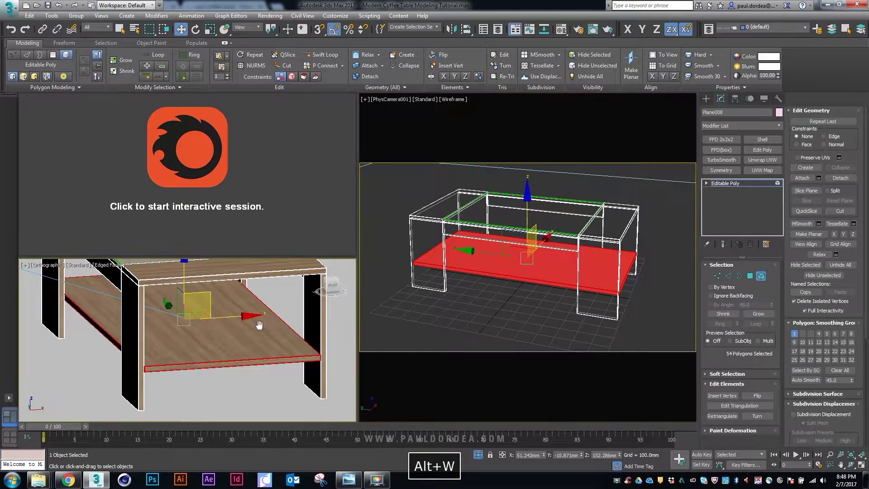
pyautogui.hotkey('alt', 'w')
pyautogui.press('f')
pyautogui.press('z')
# Thin the lower shelf by raising its bottom vertices to a Z of about 149.7 mm, and exit vertex level
pyautogui.press('1')
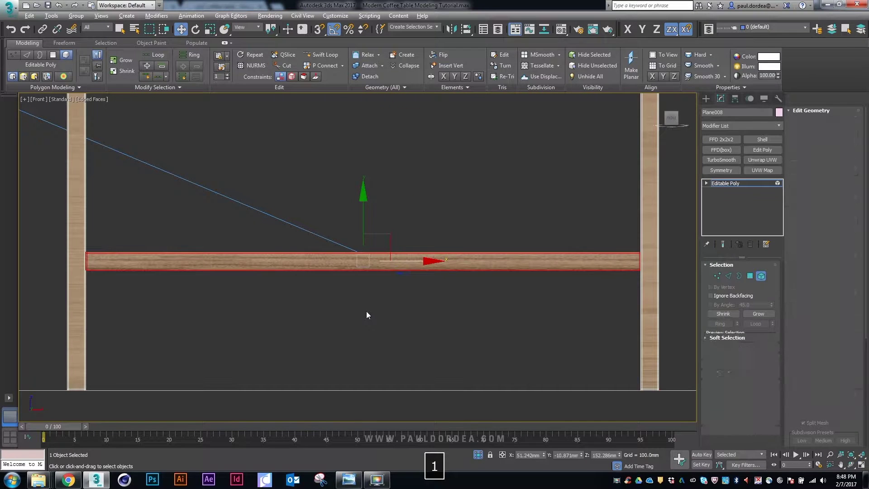
pyautogui.press('F3')
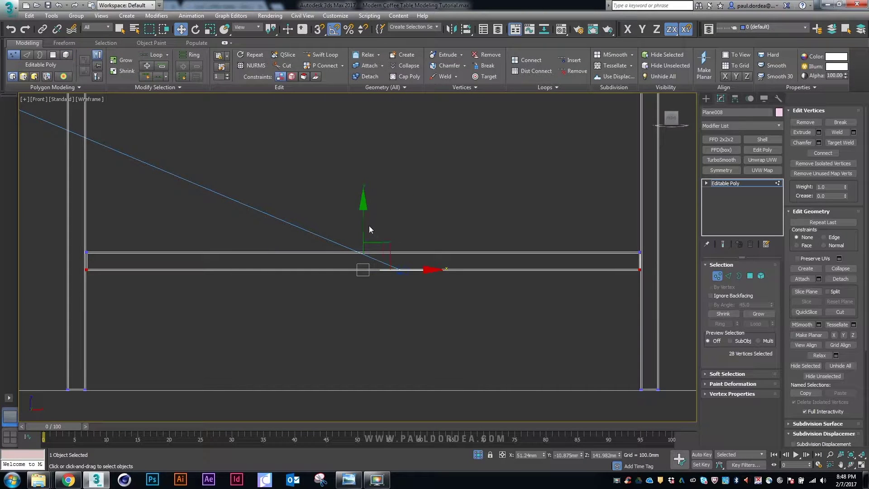
pyautogui.moveTo(365, 227); pyautogui.dragTo(370, 214)
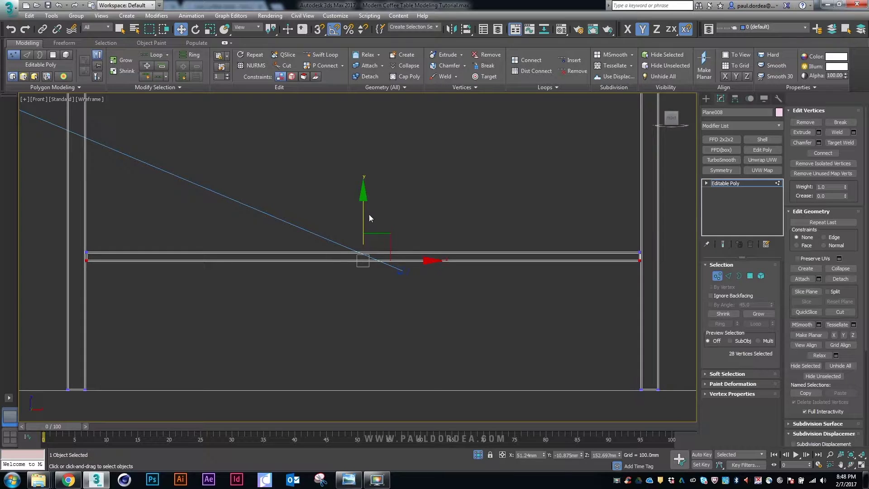
pyautogui.moveTo(369, 218); pyautogui.dragTo(393, 291, button='middle')
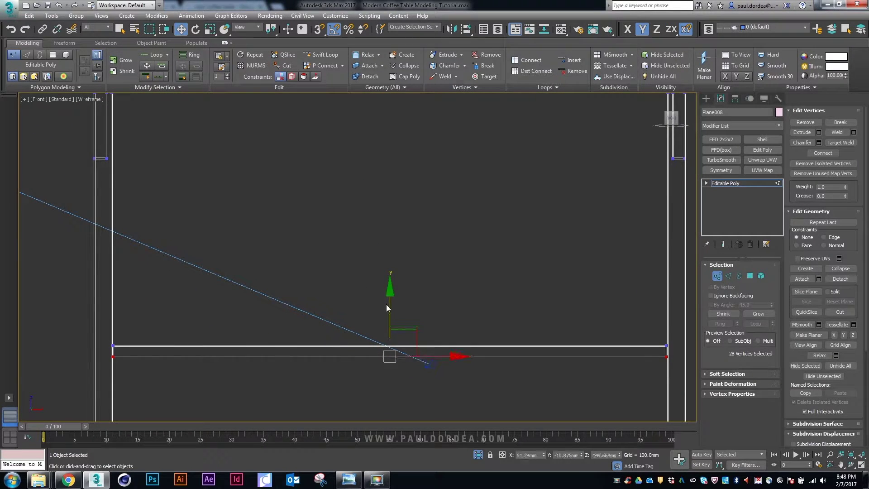
pyautogui.press('1')
# Return to the maximized camera view, deselect the table and show it shaded without edged faces
pyautogui.hotkey('alt', 'w')
pyautogui.hotkey('alt', 'w')
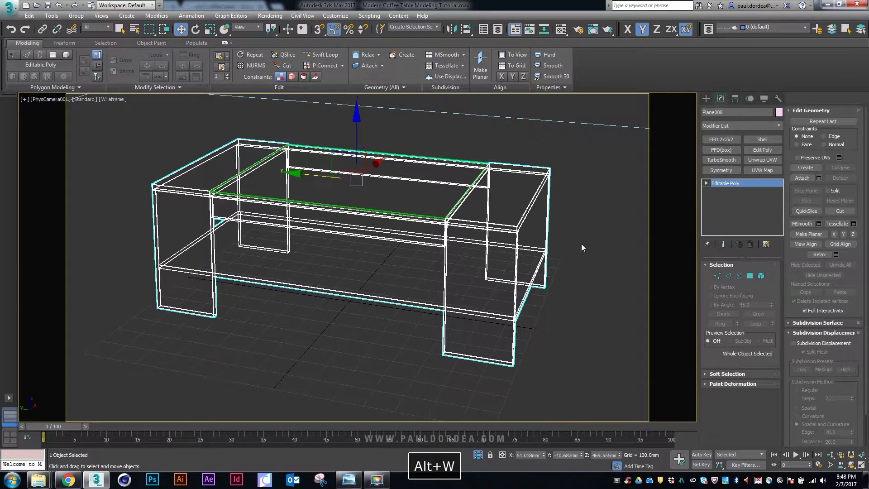
pyautogui.click(581, 243)
pyautogui.press('F3')
pyautogui.press('F4')
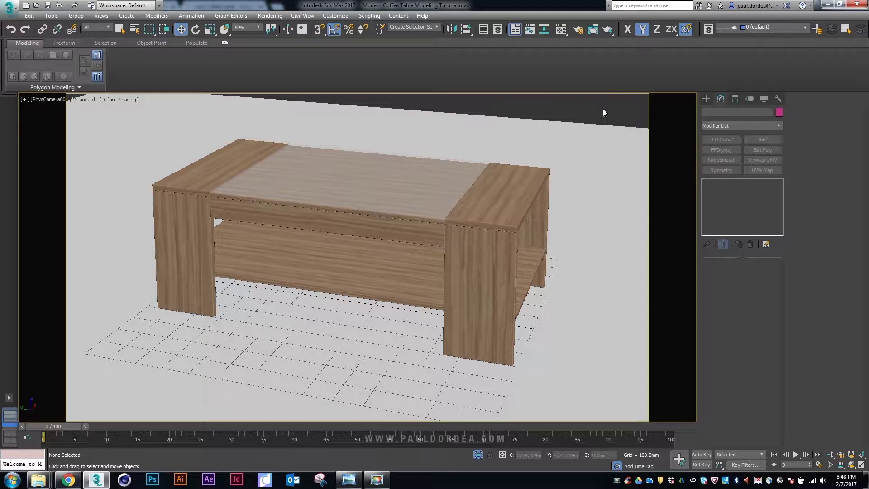
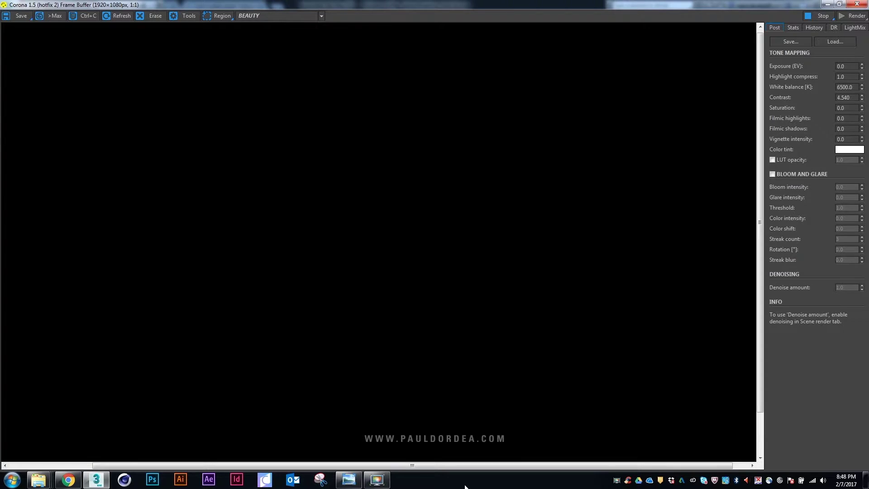
# Exclude CPU 6 from the processor affinity of 3dsmax.exe in Windows Task Manager, and close Task Manager
pyautogui.rightClick(465, 486)
pyautogui.click(502, 455)
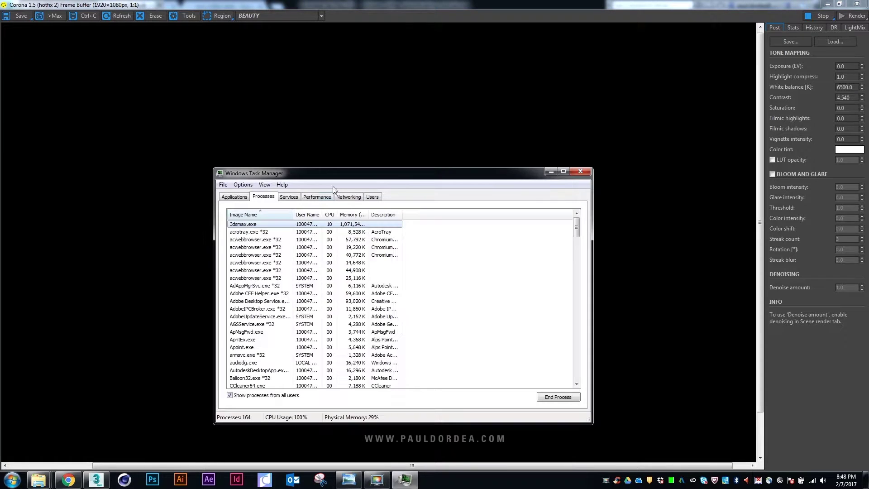
pyautogui.rightClick(287, 226)
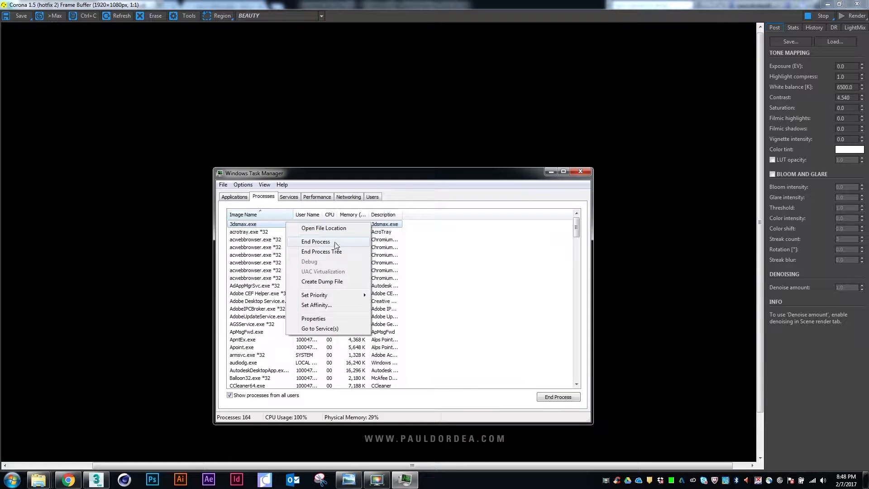
pyautogui.click(316, 305)
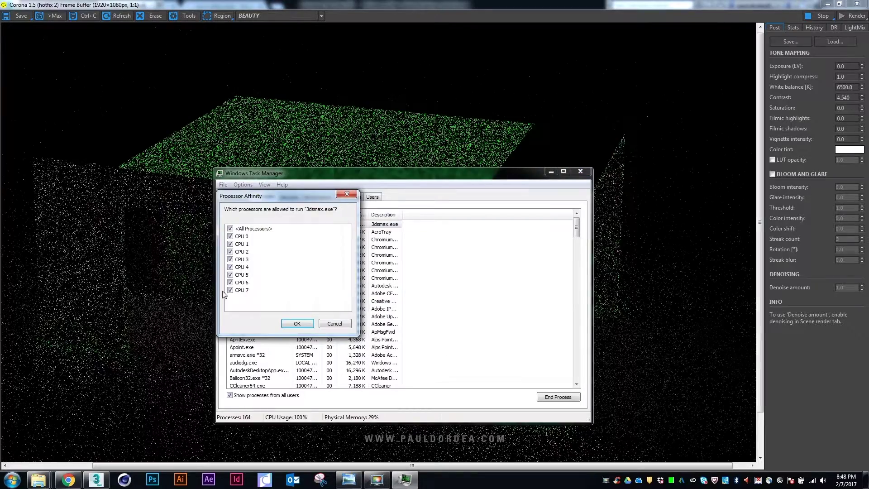
pyautogui.click(232, 284)
pyautogui.click(294, 324)
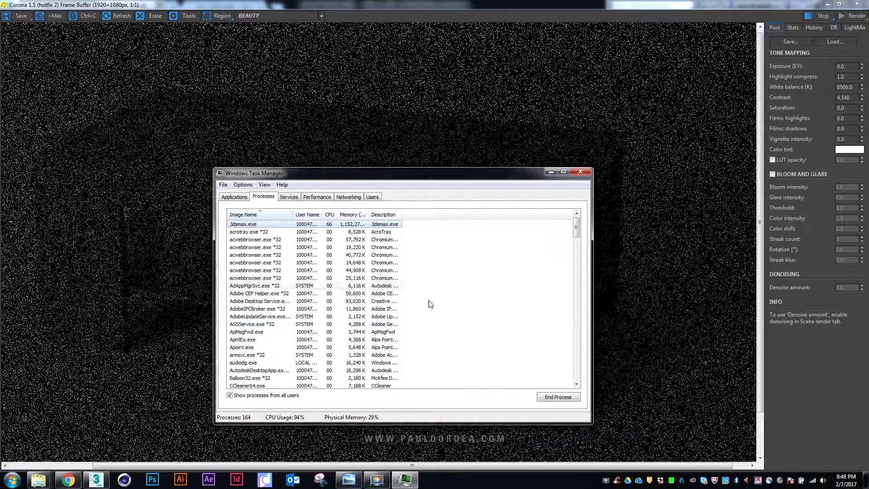
pyautogui.click(580, 171)
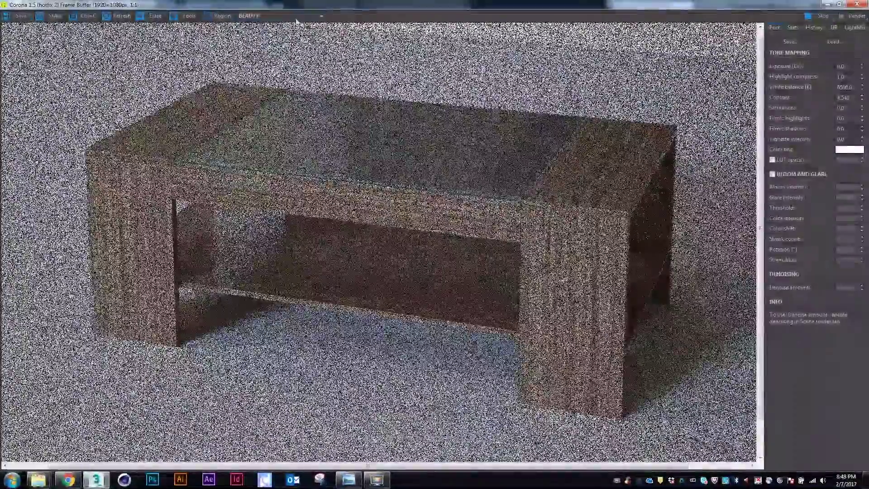
# Check the CMasking_WireColor pass in the frame buffer, return to the BEAUTY pass and examine the rendered table
pyautogui.click(278, 16)
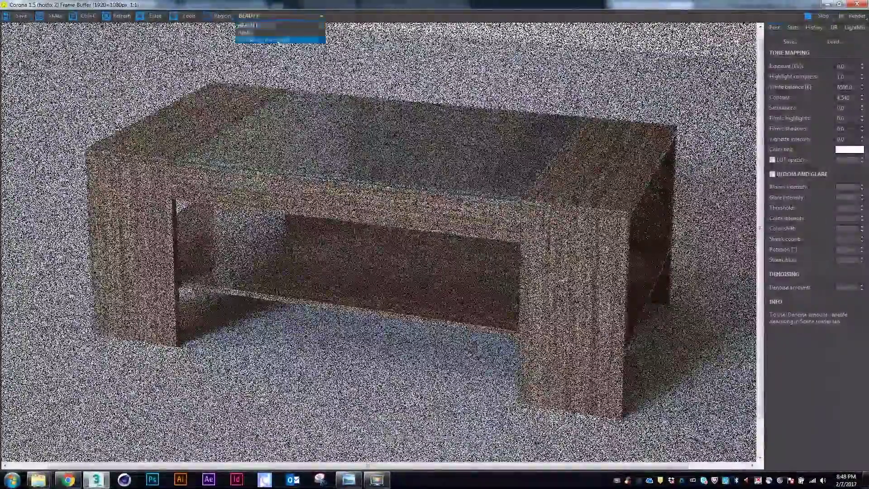
pyautogui.click(279, 40)
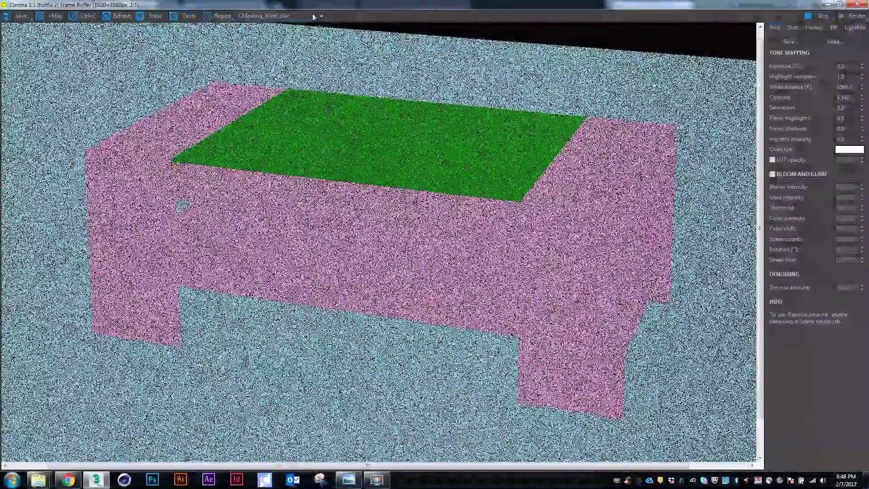
pyautogui.click(312, 16)
pyautogui.click(271, 24)
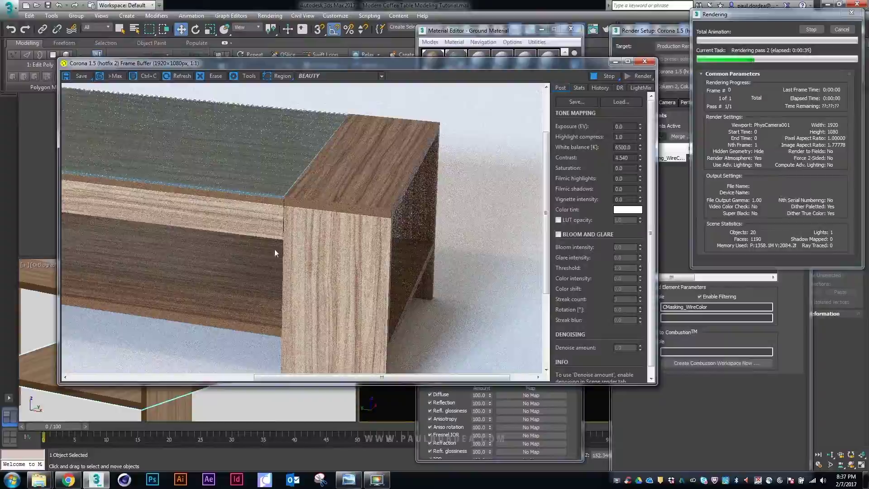
pyautogui.moveTo(276, 252); pyautogui.dragTo(427, 189)
pyautogui.scroll(-1, 423, 211)
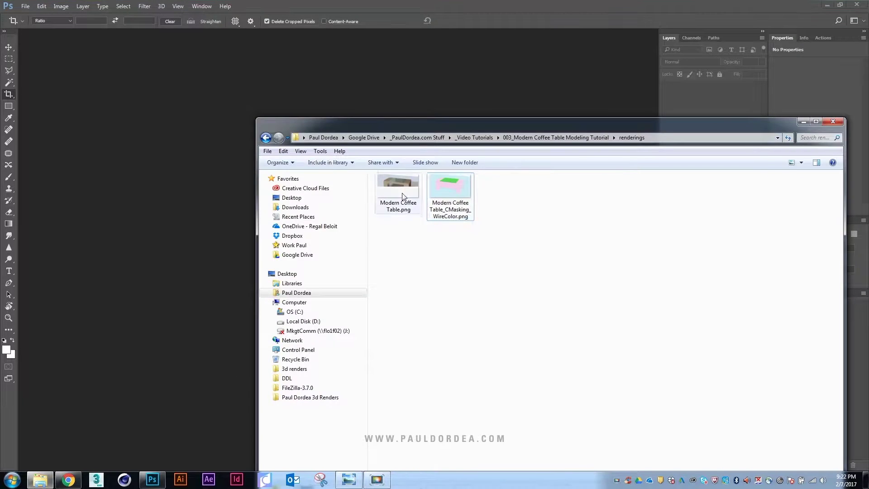
pyautogui.moveTo(403, 197); pyautogui.dragTo(171, 178)
# In Photoshop, place the Modern Coffee Table_CMasking_WireColor image as a layer over the Modern Coffee Table.png render
pyautogui.press('space')
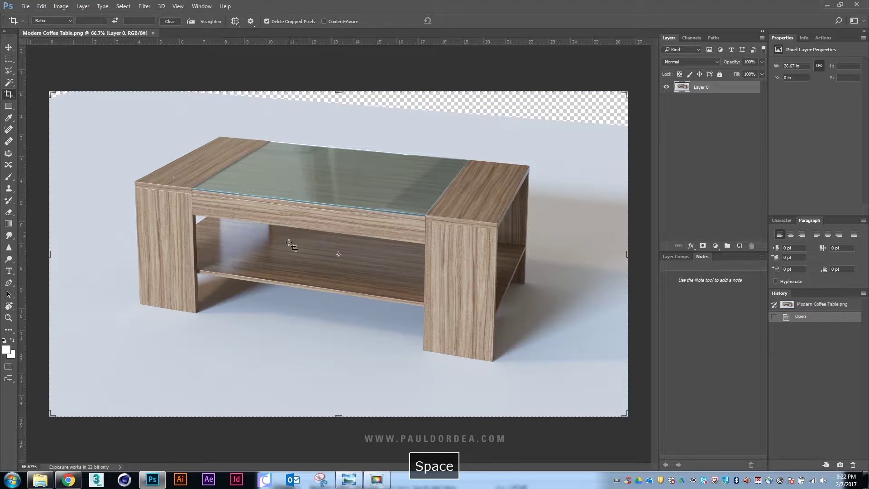
pyautogui.press('w')
pyautogui.rightClick(411, 168)
pyautogui.click(434, 185)
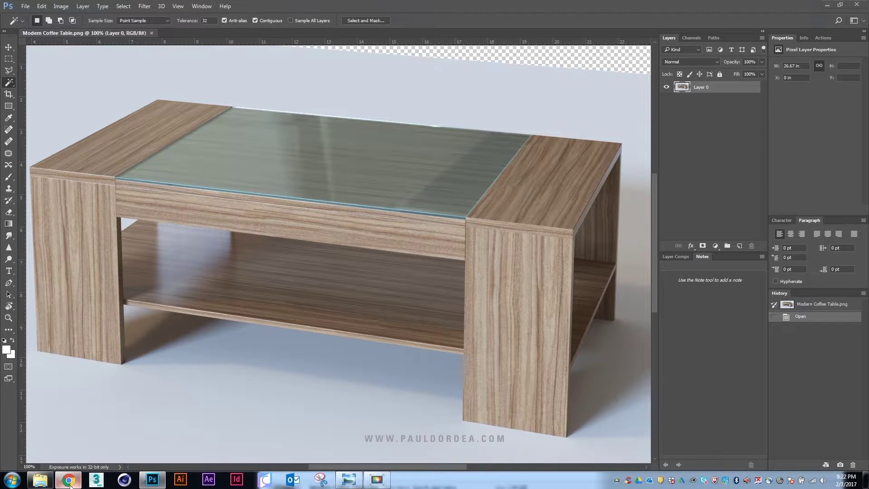
pyautogui.click(69, 481)
pyautogui.click(40, 479)
pyautogui.click(450, 195)
pyautogui.moveTo(461, 195); pyautogui.dragTo(307, 241)
pyautogui.keyDown('alt'); pyautogui.scroll(-5, 306, 240); pyautogui.keyUp('alt')
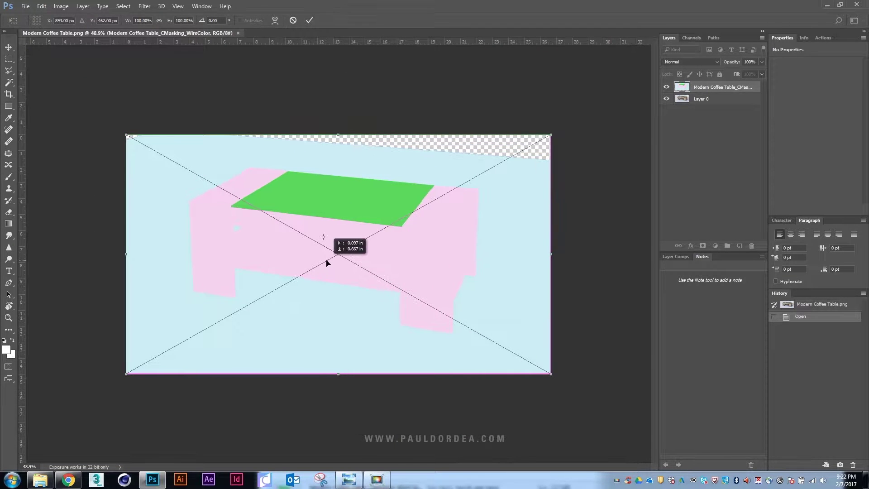
pyautogui.press('Return')
# Hide the wire color mask and render layers, and add a white-filled layer beneath Layer 0
pyautogui.press('w')
pyautogui.click(667, 88)
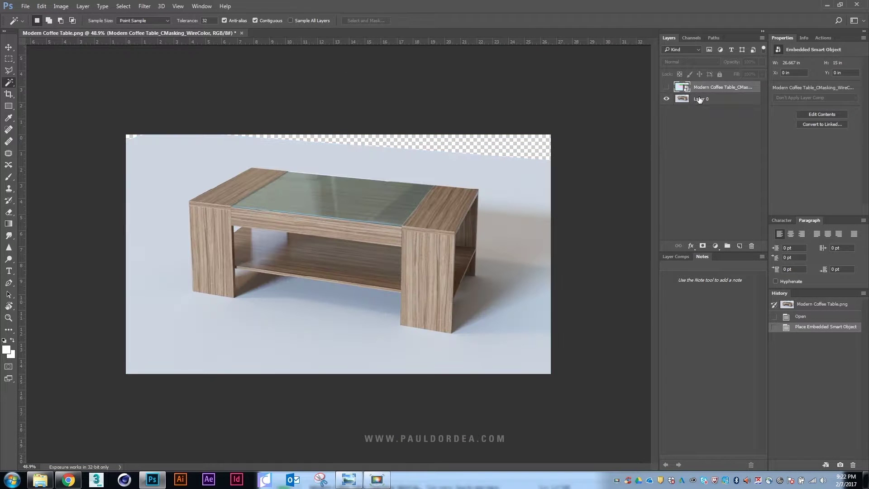
pyautogui.click(694, 97)
pyautogui.click(739, 245)
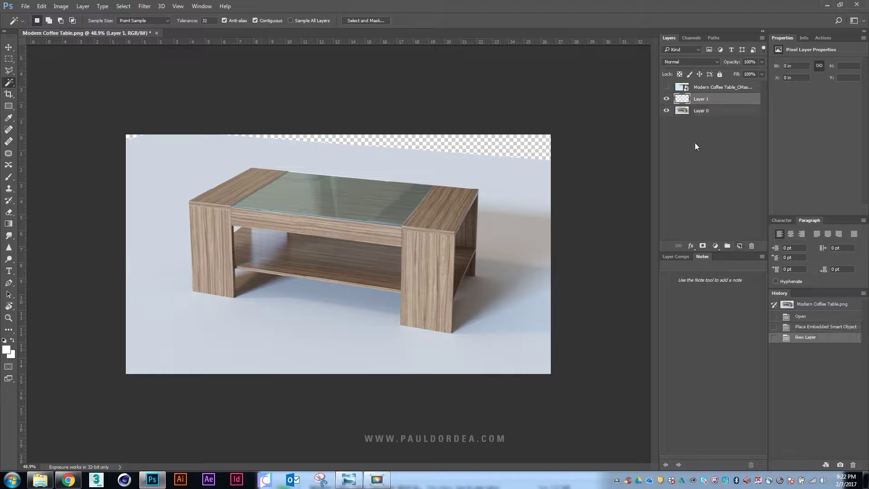
pyautogui.moveTo(692, 100); pyautogui.dragTo(693, 113)
pyautogui.click(666, 98)
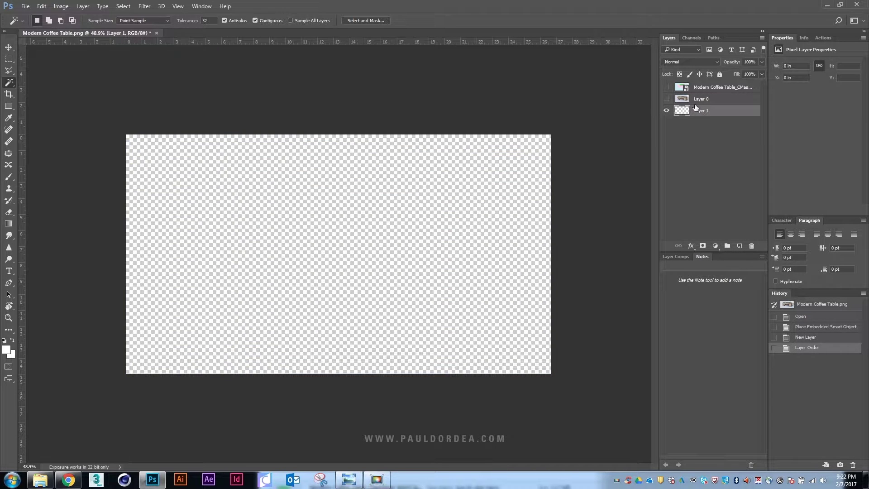
pyautogui.hotkey('alt', 'BackSpace')
# Show the render and mask layers, and select the mask's light blue ground and the white corner with the Magic Wand
pyautogui.click(699, 98)
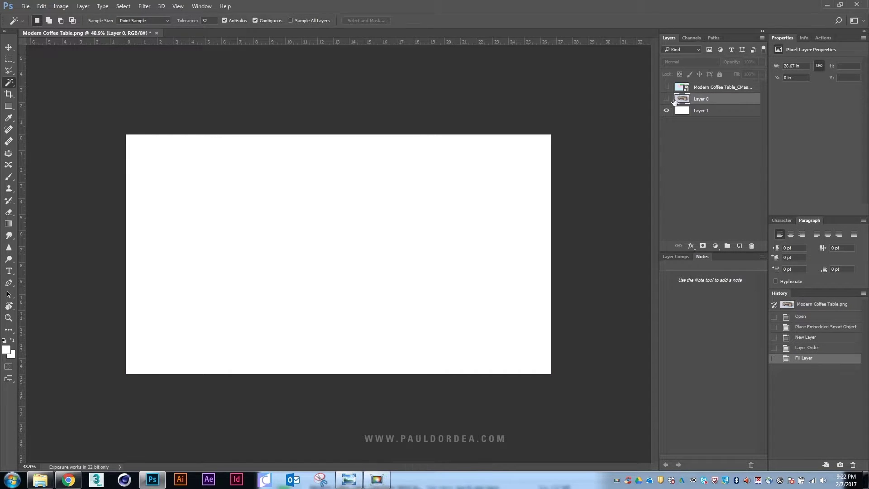
pyautogui.click(666, 98)
pyautogui.click(696, 88)
pyautogui.click(666, 86)
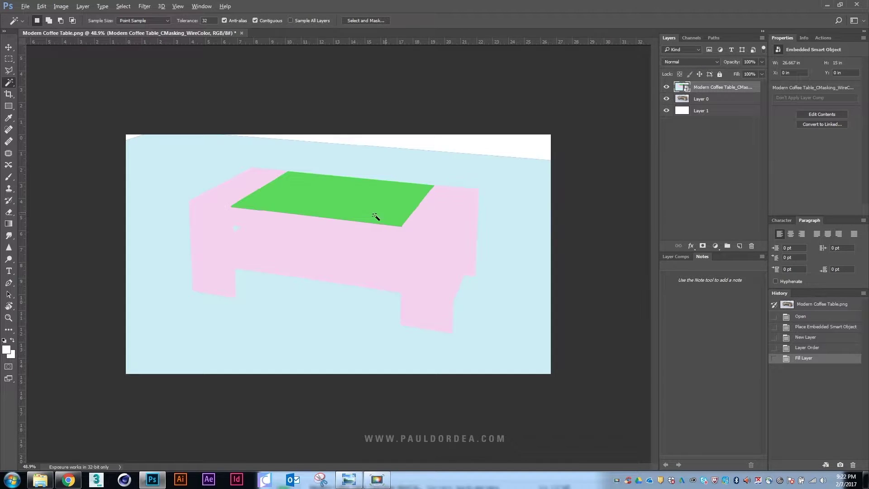
pyautogui.keyDown('alt'); pyautogui.scroll(3, 378, 217); pyautogui.keyUp('alt')
pyautogui.click(543, 121)
pyautogui.keyDown('shift'); pyautogui.click(582, 91); pyautogui.keyUp('shift')
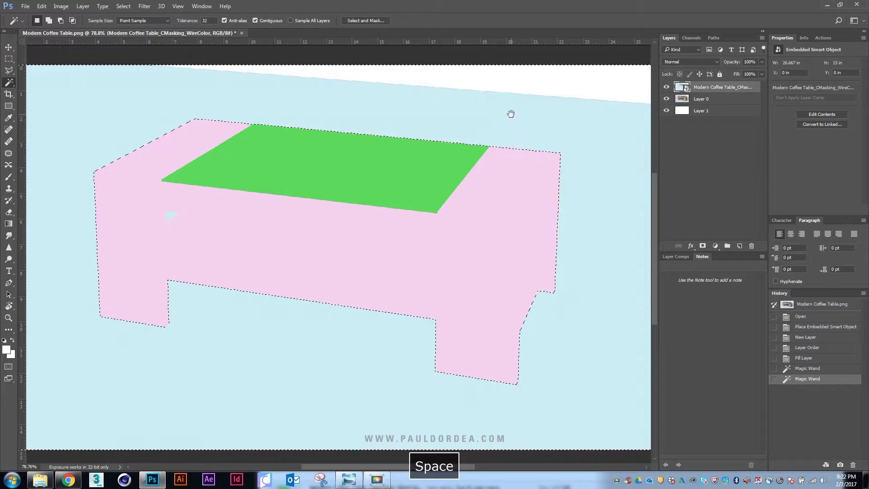
# Add the small light blue gap inside the pink table shape to the selection and fit the image on screen
pyautogui.hotkey('ctrl', '+')
pyautogui.moveTo(196, 142); pyautogui.dragTo(268, 120)
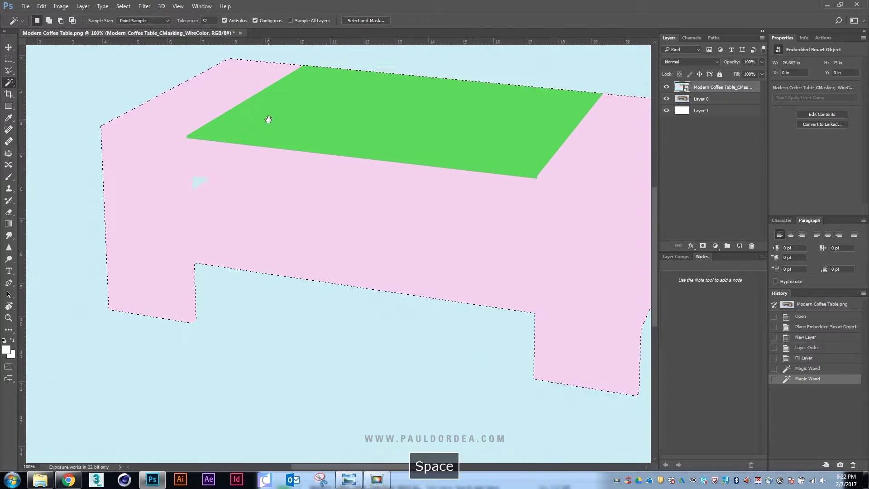
pyautogui.keyDown('shift'); pyautogui.click(197, 181); pyautogui.keyUp('shift')
pyautogui.rightClick(242, 182)
pyautogui.click(254, 187)
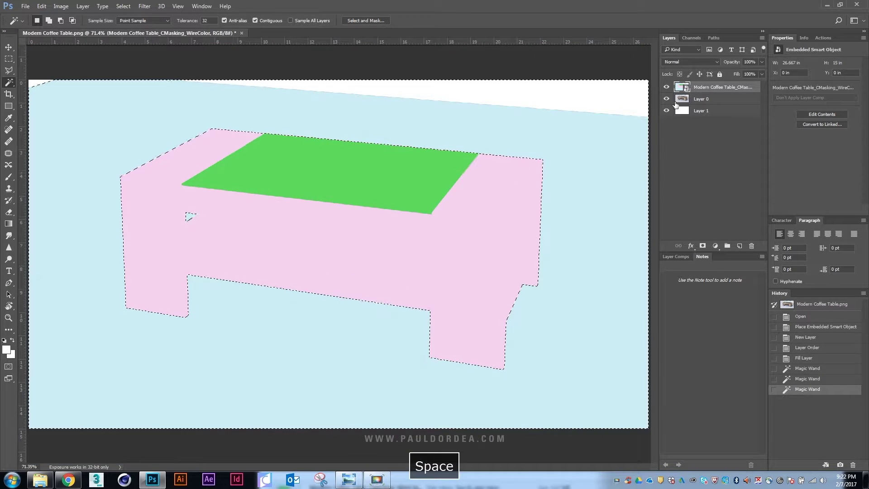
# Hide the mask layer, invert the selection and copy the table from Layer 0 to its own layer
pyautogui.click(666, 87)
pyautogui.click(699, 99)
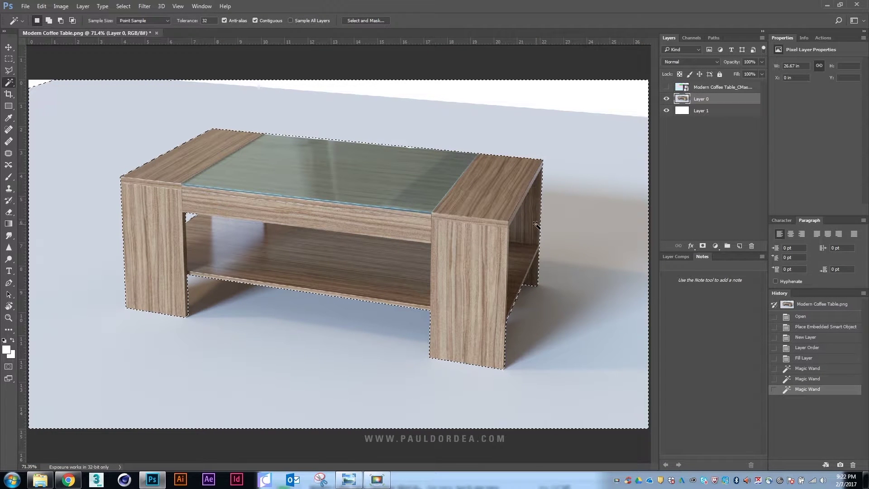
pyautogui.hotkey('ctrl', 'shift', 'i')
pyautogui.hotkey('ctrl', 'j')
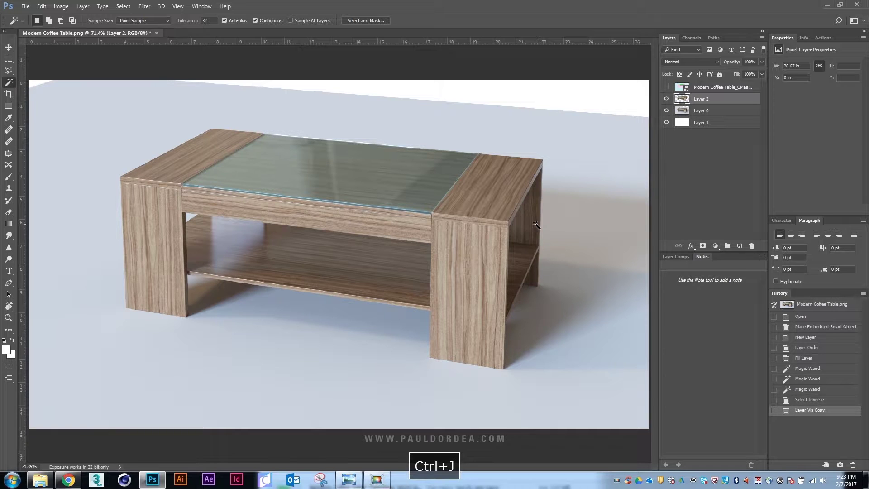
# Brighten the background on Layer 0 with Levels by setting the white input level to 187
pyautogui.click(682, 111)
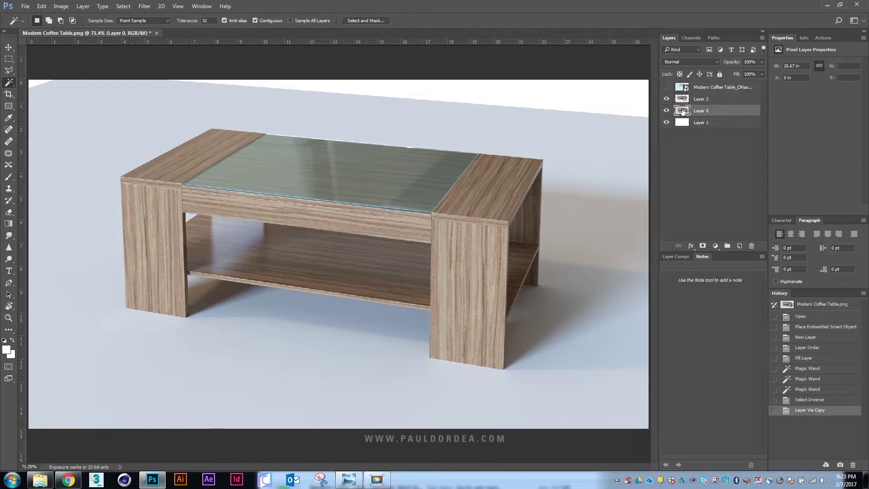
pyautogui.hotkey('ctrl', 'l')
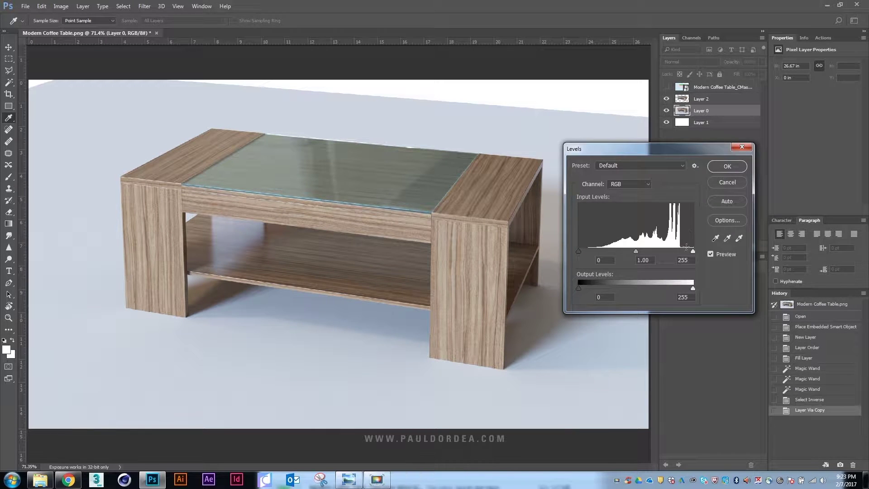
pyautogui.moveTo(693, 250); pyautogui.dragTo(662, 250)
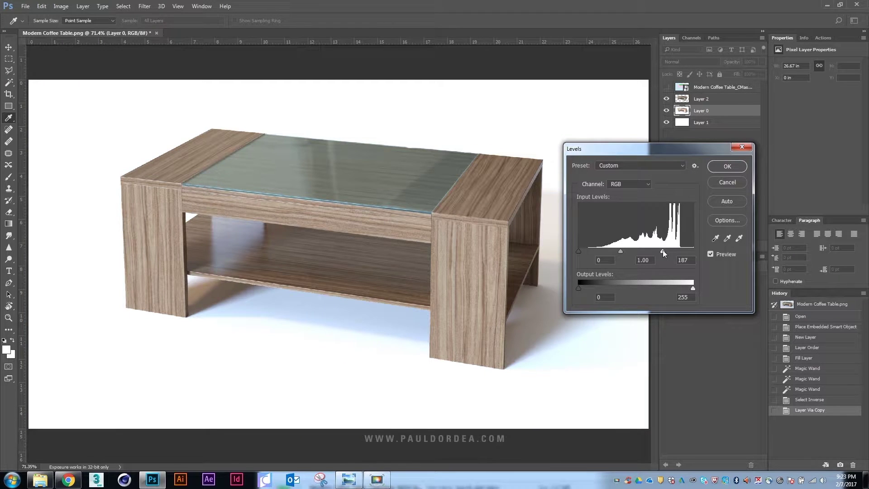
pyautogui.click(727, 166)
# Desaturate Layer 0 with Hue/Saturation by setting the saturation to -100
pyautogui.press('w')
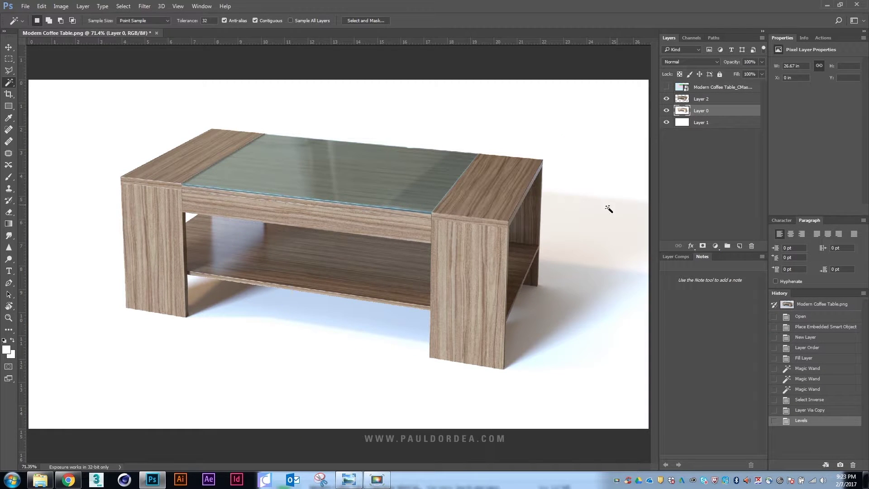
pyautogui.keyDown('alt'); pyautogui.scroll(-1, 408, 244); pyautogui.keyUp('alt')
pyautogui.hotkey('ctrl', 'u')
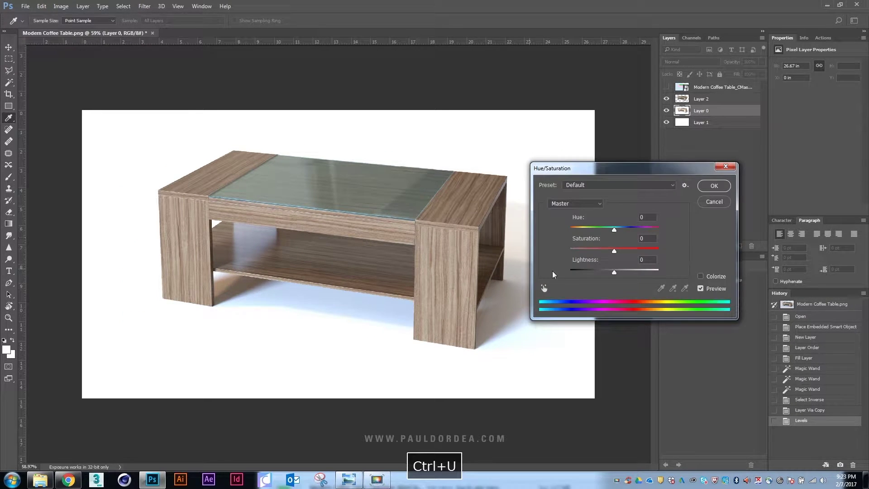
pyautogui.click(570, 250)
pyautogui.click(700, 189)
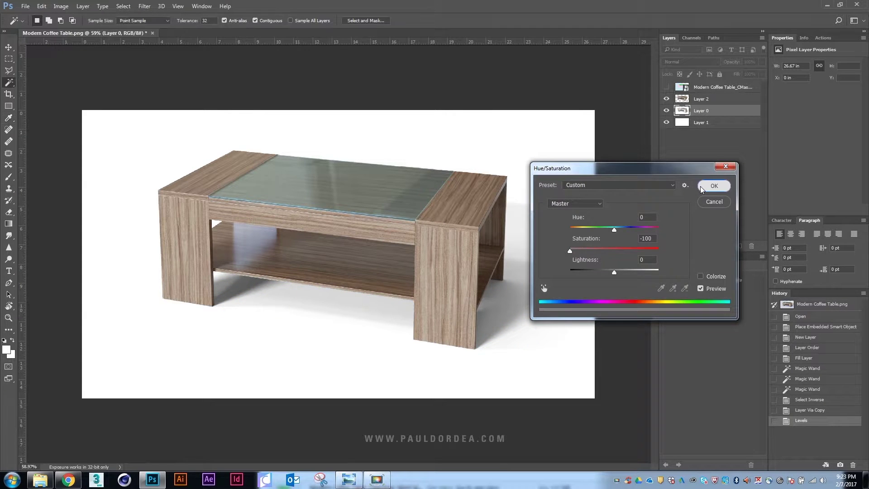
# Erase the outer remains of the shadow around the table on Layer 0 with a 508 px eraser
pyautogui.keyDown('alt'); pyautogui.scroll(-1, 519, 233); pyautogui.keyUp('alt')
pyautogui.press('e')
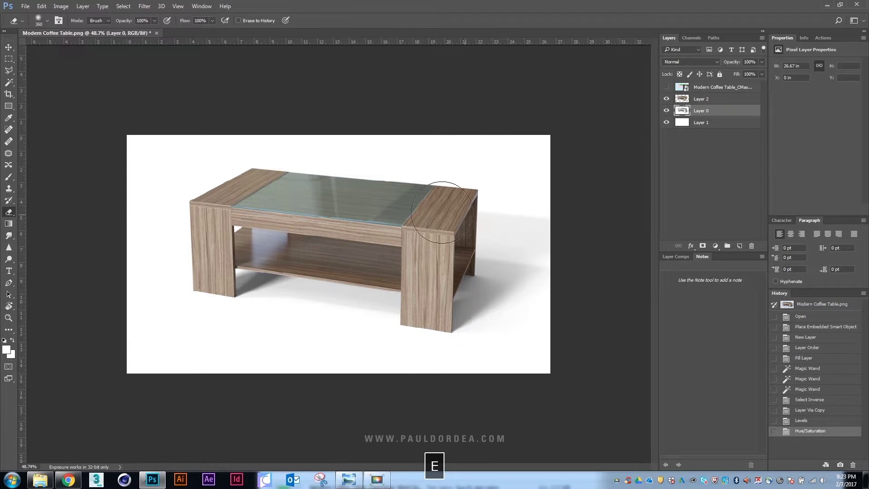
pyautogui.click(556, 225)
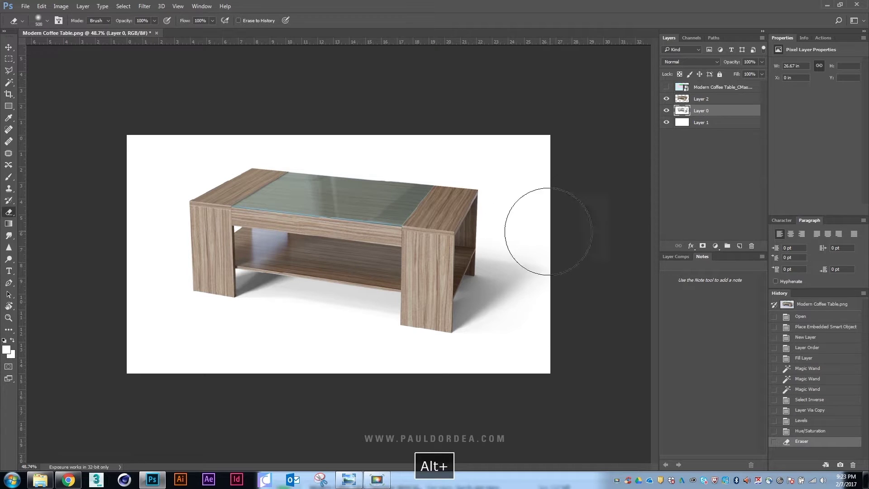
pyautogui.click(597, 194)
pyautogui.keyDown('shift'); pyautogui.click(508, 387); pyautogui.keyUp('shift')
pyautogui.keyDown('shift'); pyautogui.click(622, 215); pyautogui.keyUp('shift')
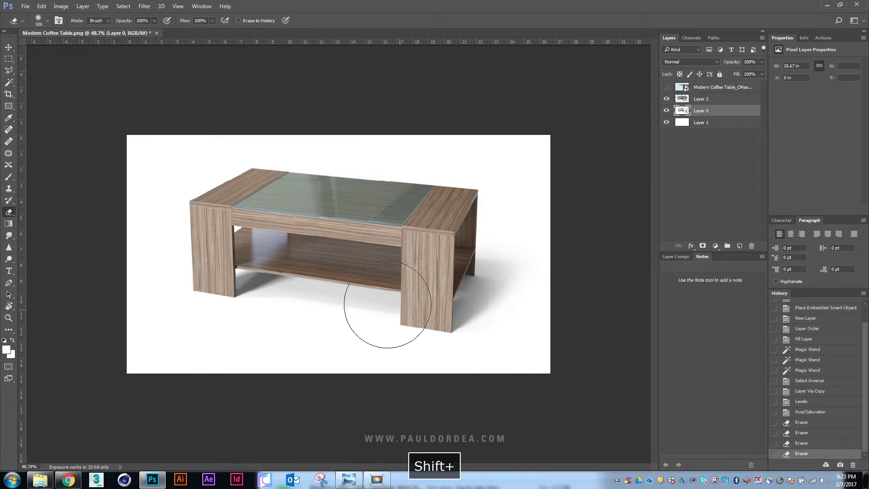
# View the image at 100% and raise the saturation of the table on Layer 2 to about +30
pyautogui.rightClick(364, 276)
pyautogui.click(376, 293)
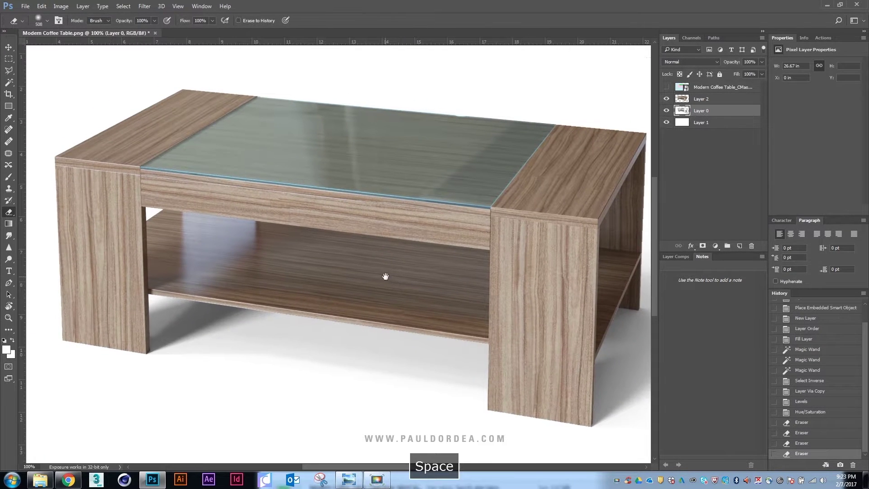
pyautogui.click(714, 100)
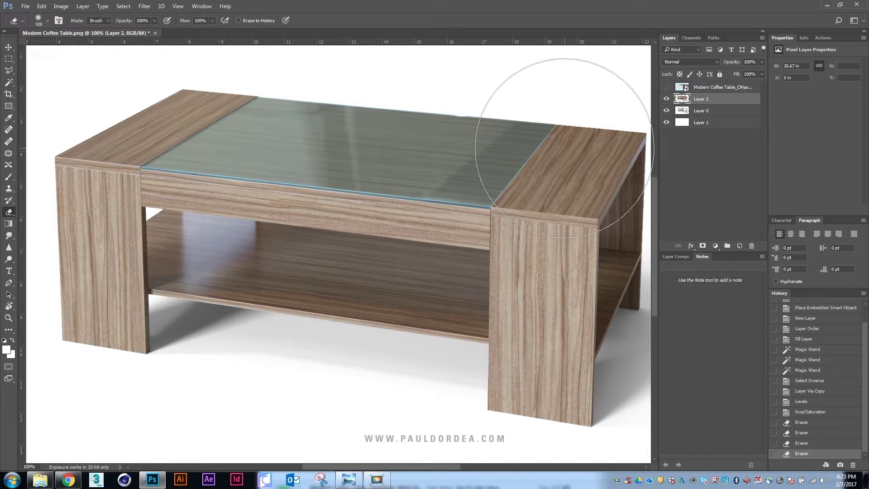
pyautogui.hotkey('ctrl', 'u')
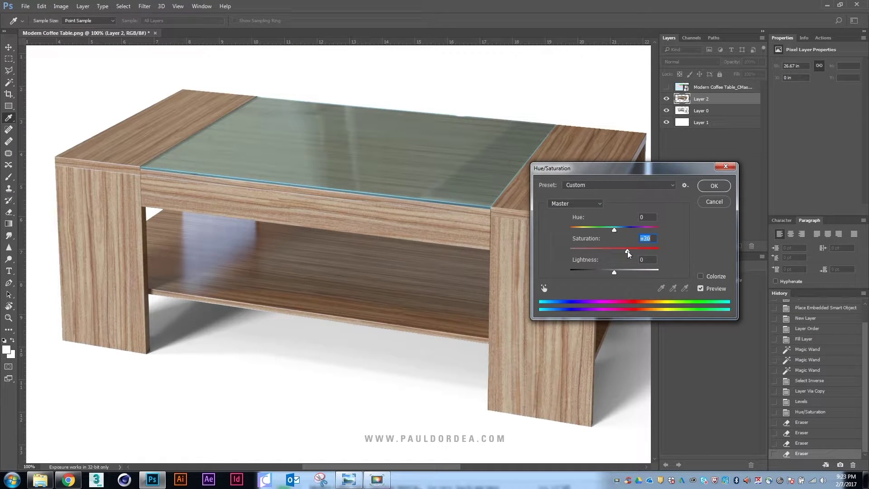
pyautogui.click(713, 186)
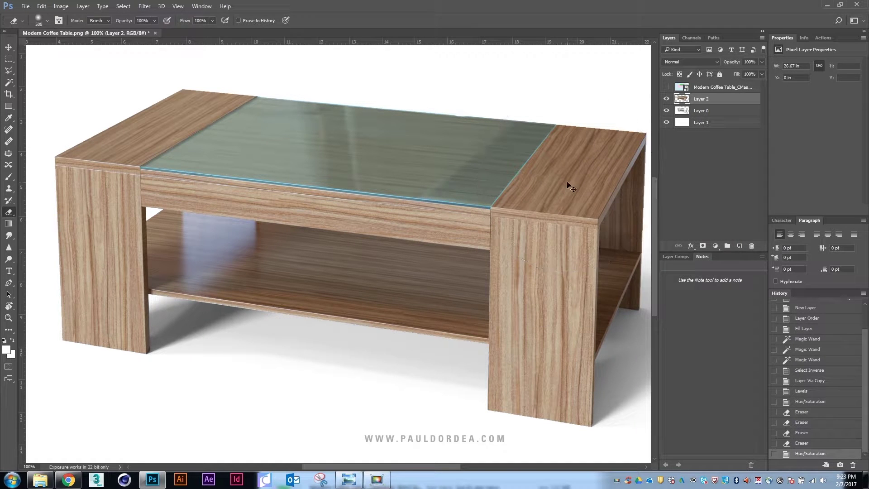
# Increase the contrast of the table on Layer 2 with Levels, using input levels of 12, about 1.07 and 251
pyautogui.hotkey('ctrl', 'l')
pyautogui.moveTo(579, 250); pyautogui.dragTo(583, 251)
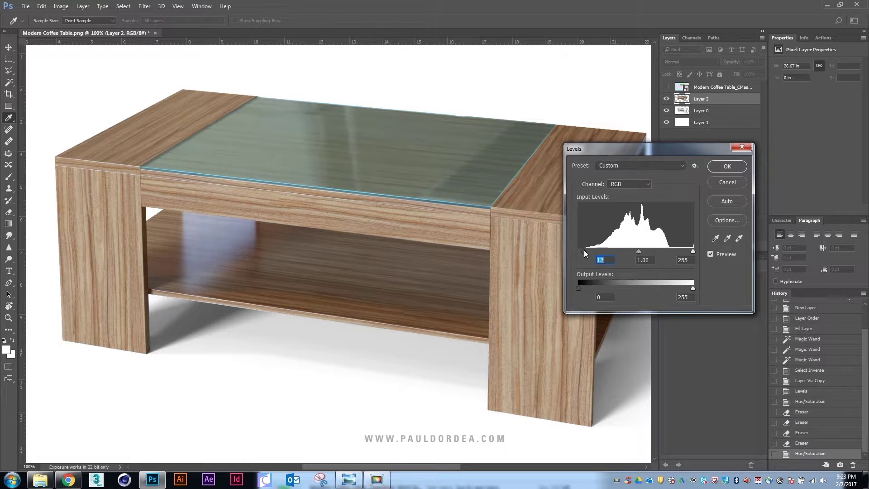
pyautogui.moveTo(692, 252); pyautogui.dragTo(686, 251)
pyautogui.moveTo(636, 252); pyautogui.dragTo(633, 252)
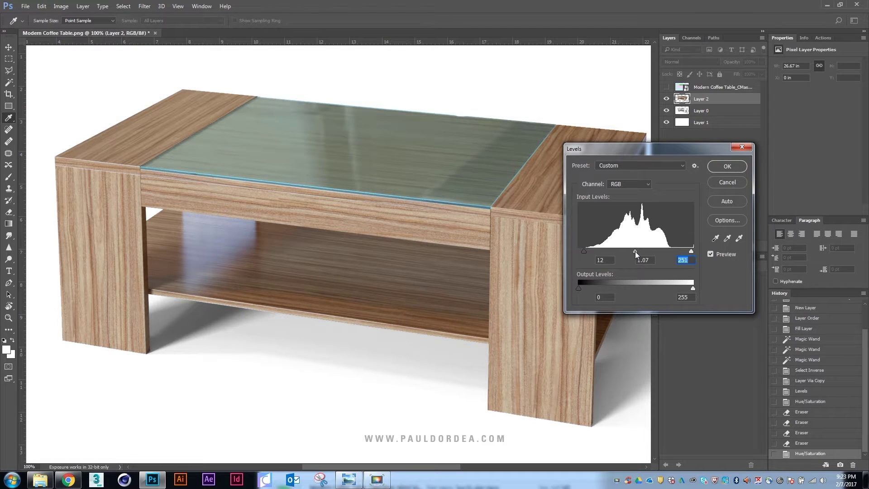
pyautogui.click(635, 252)
pyautogui.click(732, 166)
# Retouch the small bump on the rear edge of the glass top on Layer 2 with the Clone Stamp tool
pyautogui.press('space')
pyautogui.moveTo(513, 169); pyautogui.dragTo(477, 205)
pyautogui.keyDown('alt'); pyautogui.scroll(1, 451, 124); pyautogui.keyUp('alt')
pyautogui.keyDown('alt'); pyautogui.scroll(7, 451, 123); pyautogui.keyUp('alt')
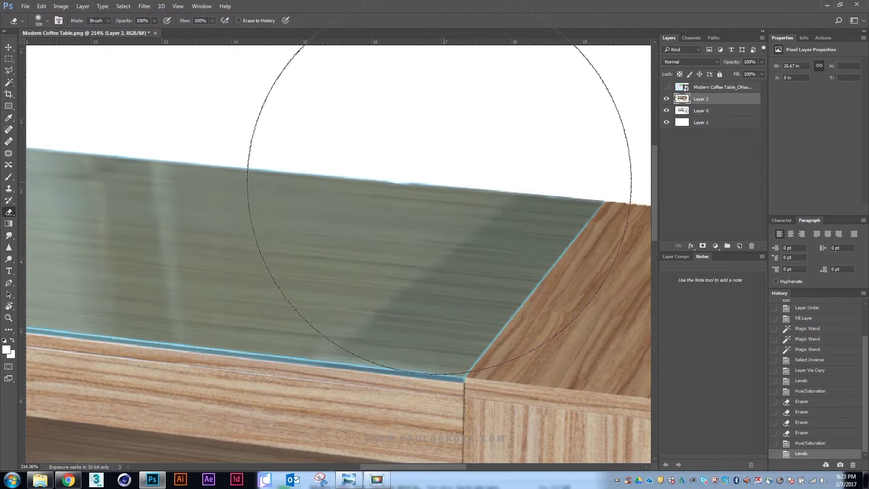
pyautogui.keyDown('alt'); pyautogui.scroll(2, 365, 189); pyautogui.keyUp('alt')
pyautogui.press('space')
pyautogui.press('s')
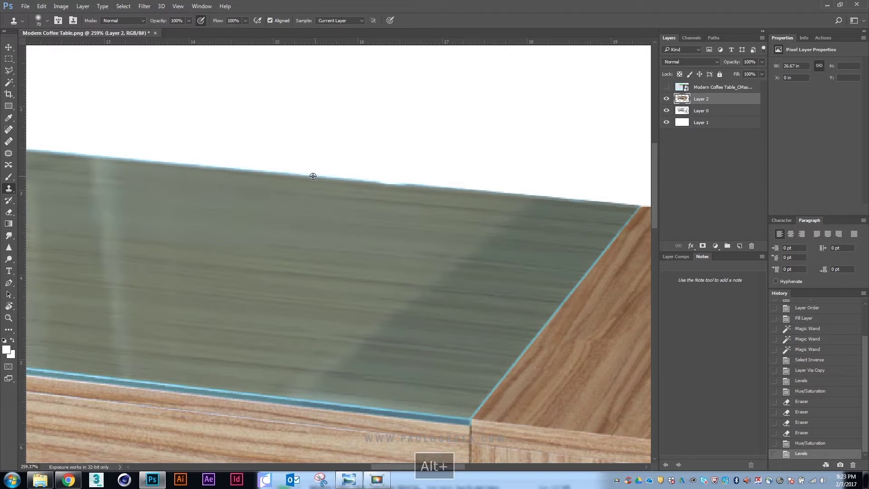
pyautogui.click(396, 183)
pyautogui.press('space')
pyautogui.moveTo(204, 159); pyautogui.dragTo(380, 186)
# Crop the image with the table shifted lower in the frame, and fill Layer 1 with white to cover the transparent strip
pyautogui.rightClick(369, 233)
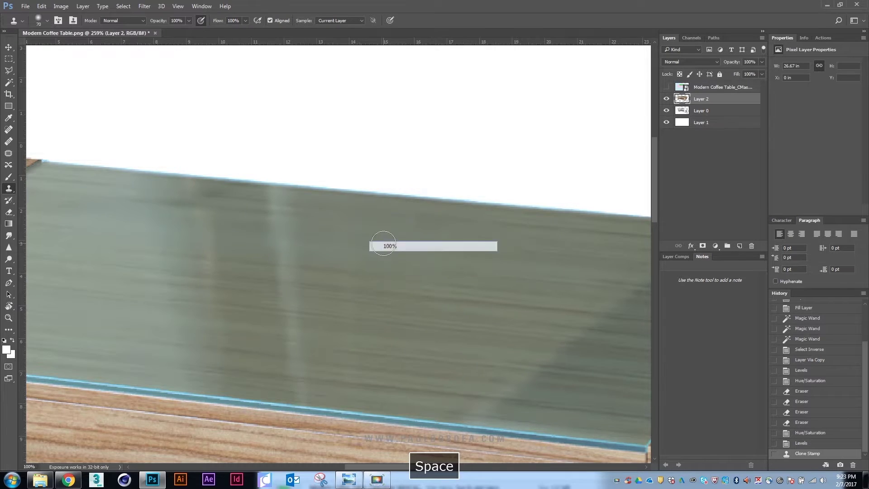
pyautogui.click(383, 244)
pyautogui.moveTo(359, 308); pyautogui.dragTo(377, 176)
pyautogui.keyDown('alt'); pyautogui.scroll(-6, 371, 194); pyautogui.keyUp('alt')
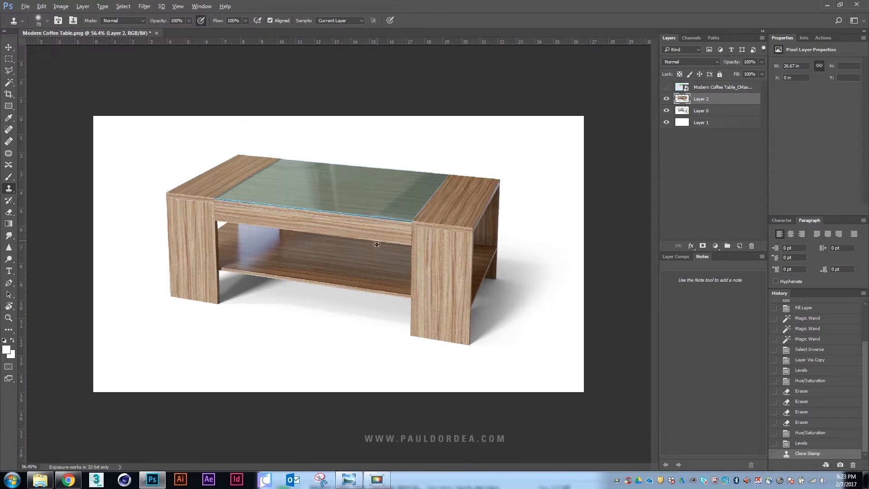
pyautogui.press('c')
pyautogui.moveTo(357, 236)
pyautogui.mouseDown()
pyautogui.moveTo(356, 246)
pyautogui.moveTo(368, 231)
pyautogui.moveTo(367, 242)
pyautogui.mouseUp()
pyautogui.press('Escape')
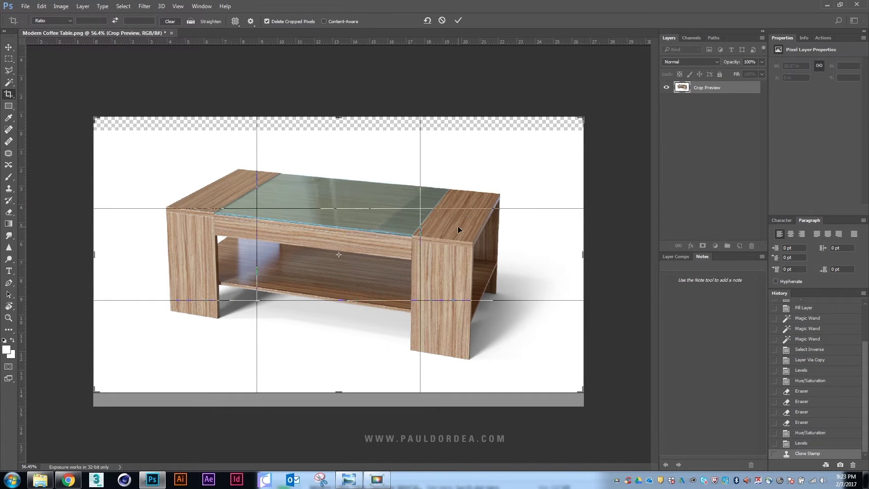
pyautogui.press('Return')
pyautogui.click(706, 125)
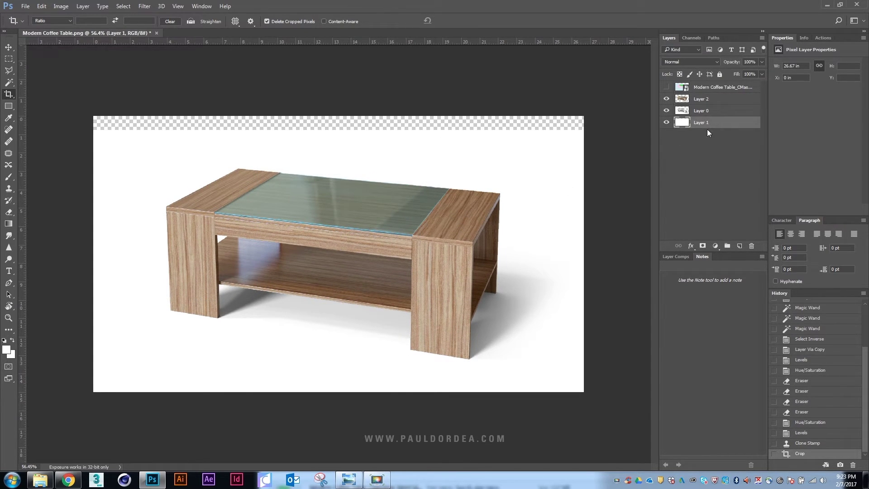
pyautogui.hotkey('alt', 'BackSpace')
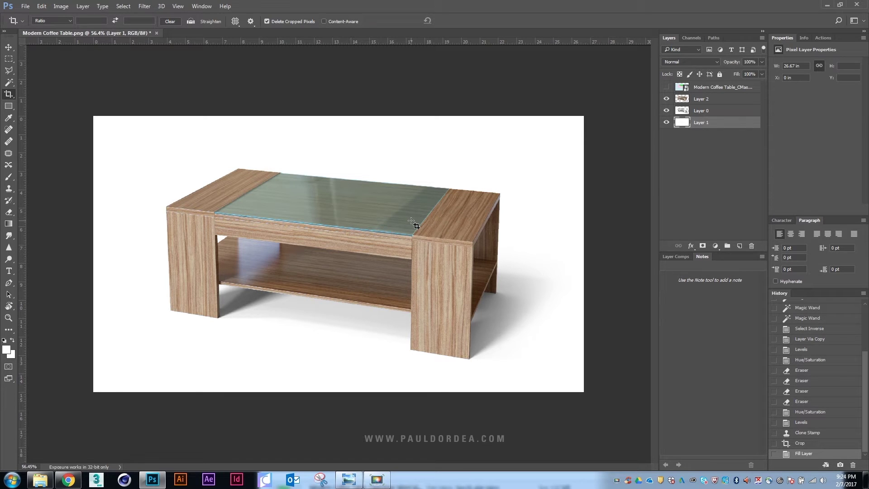